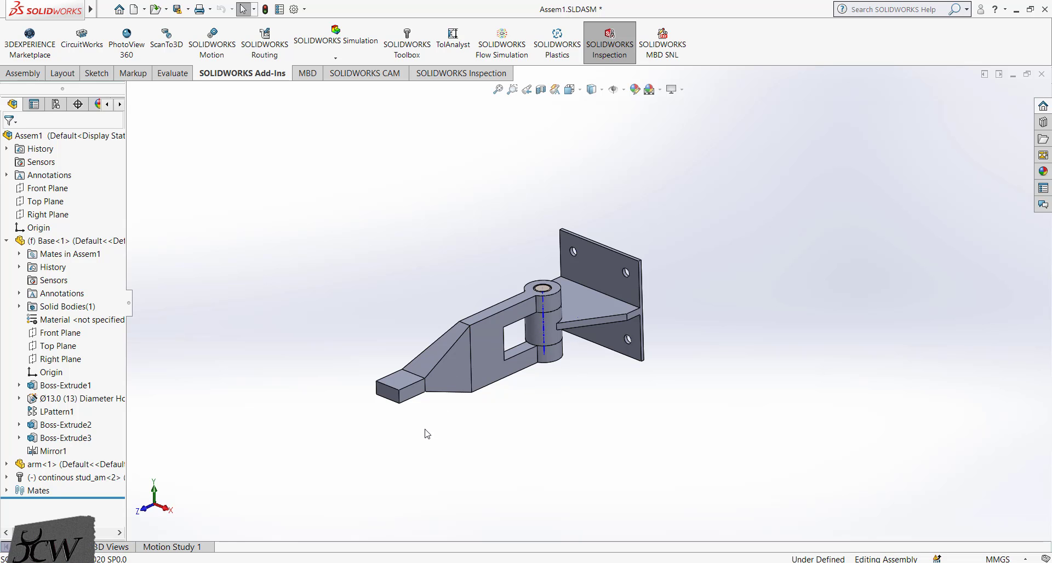
Pick the arm's end face on the wall-mount assembly, then clear the selection
click(400, 383)
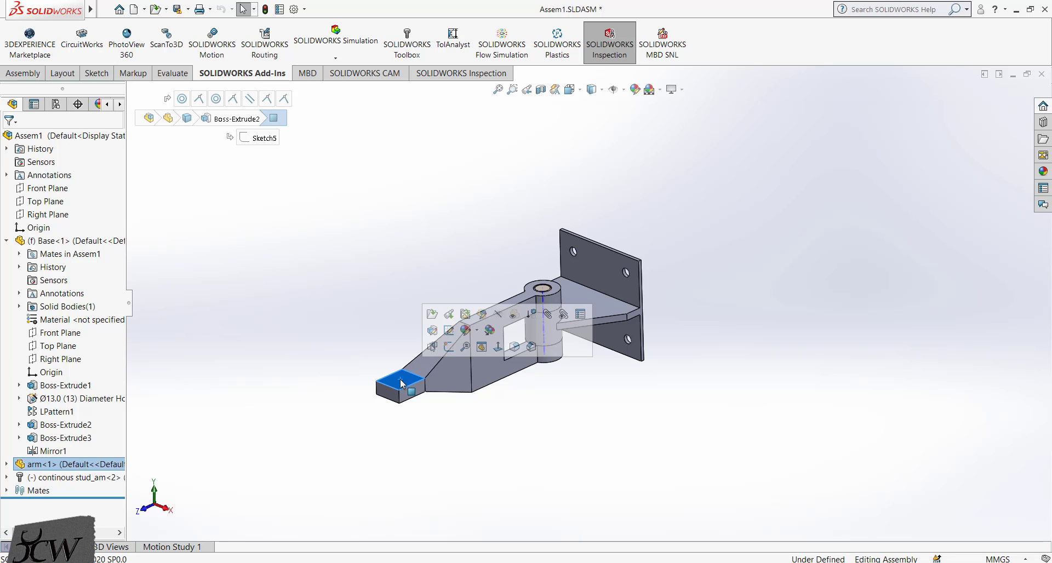
click(692, 262)
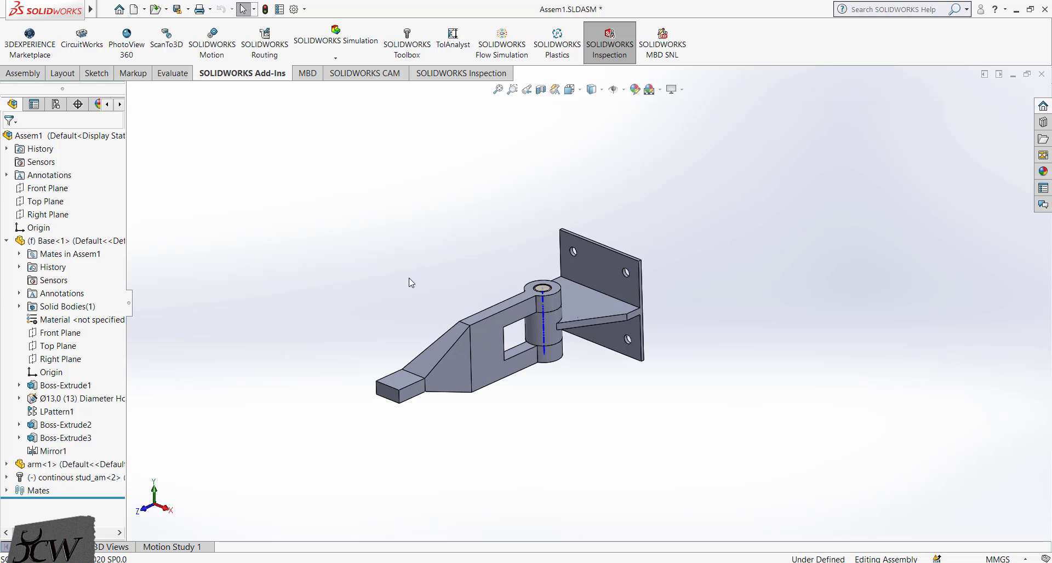
Enable the Simulation add-in and create a new static study named Static 3
click(332, 46)
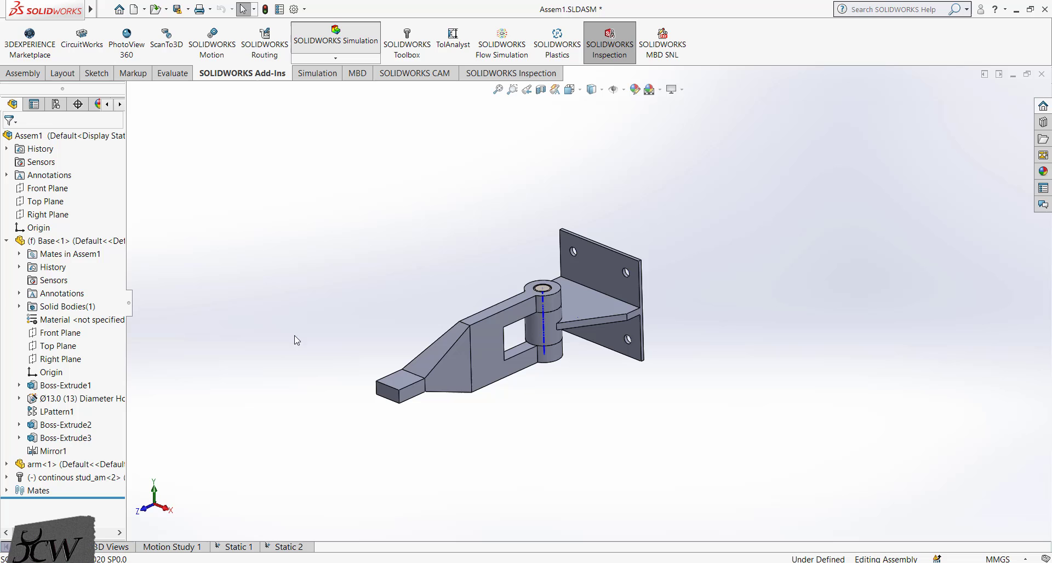
click(328, 80)
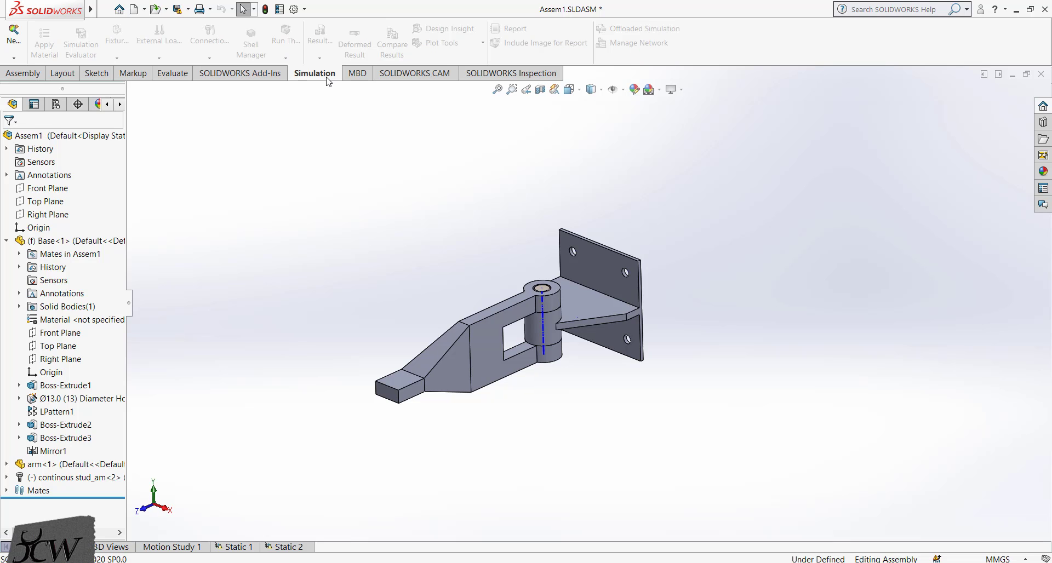
click(12, 38)
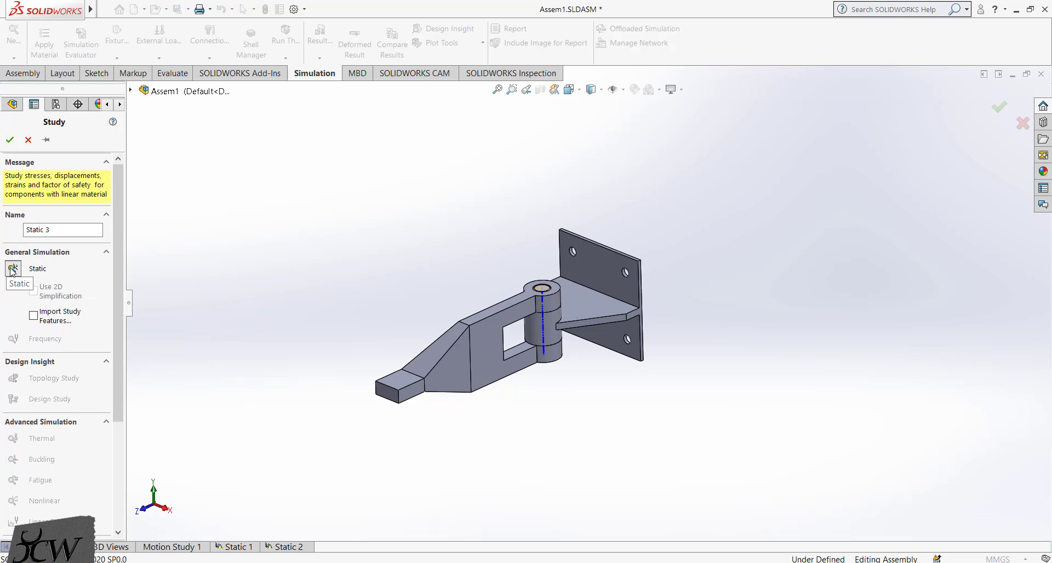
click(10, 141)
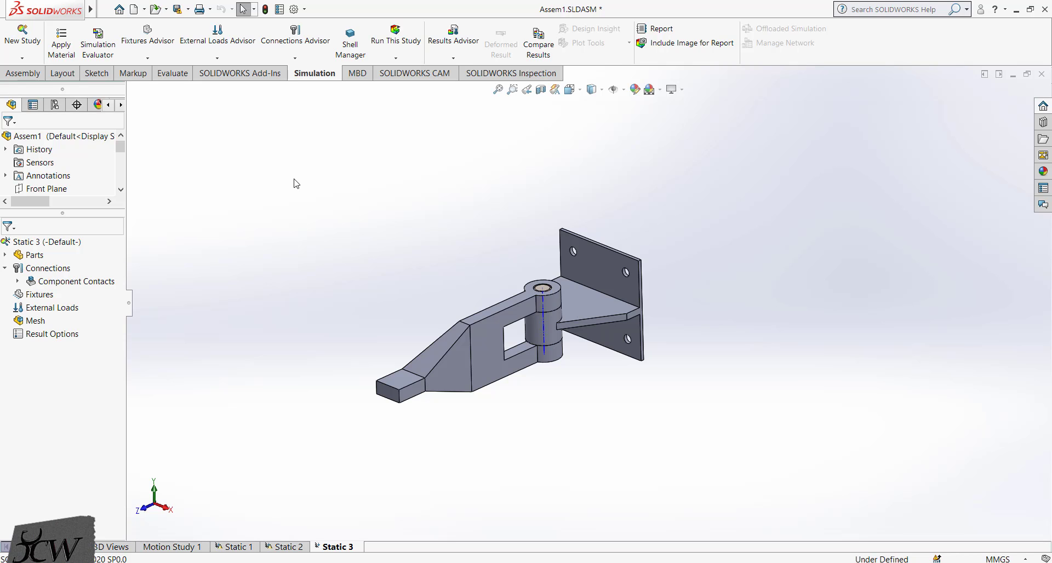
Assign Cast Alloy Steel to the Base-1 part
click(5, 256)
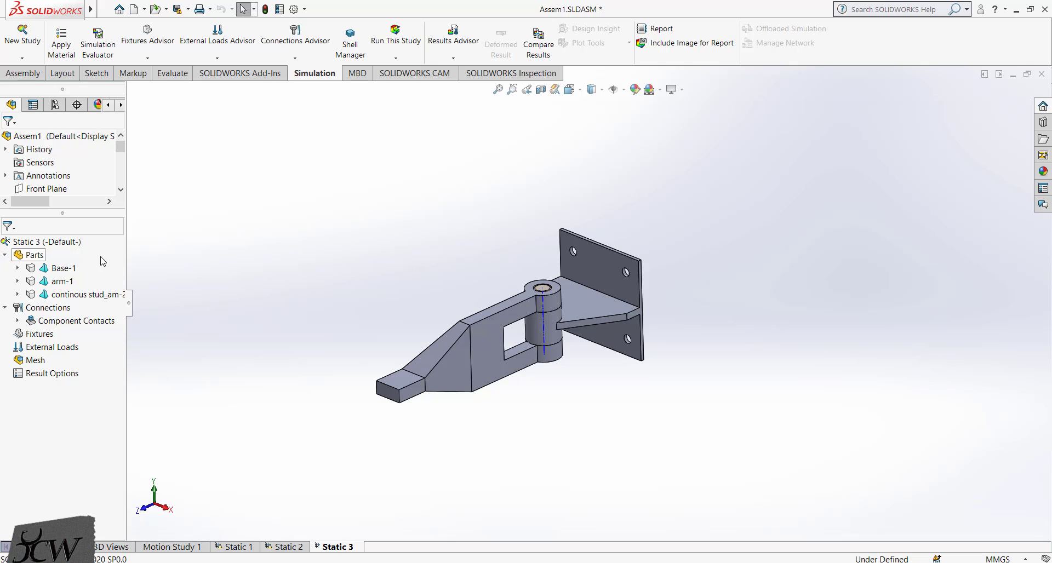
right_click(62, 272)
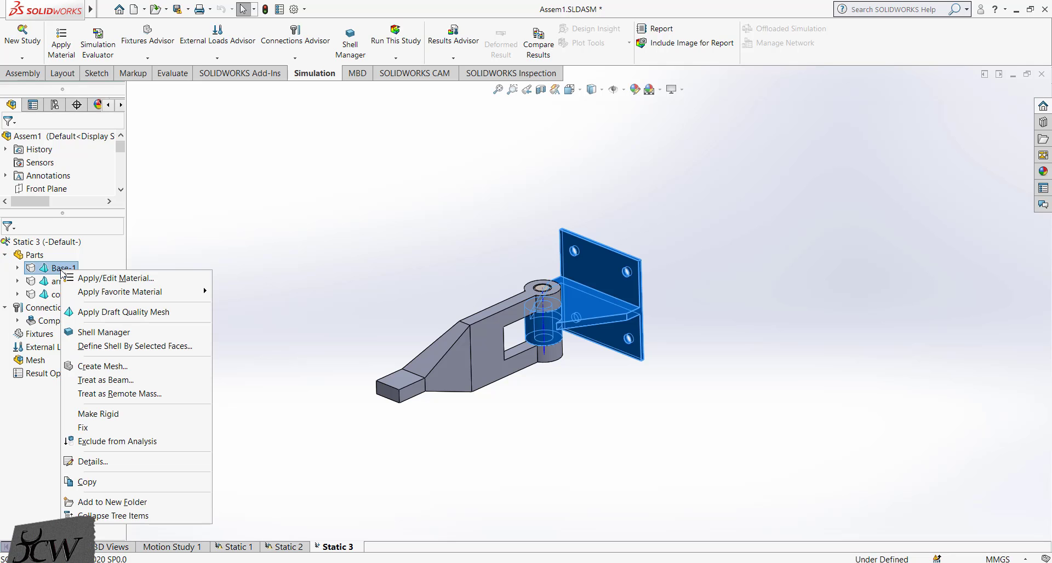
click(132, 280)
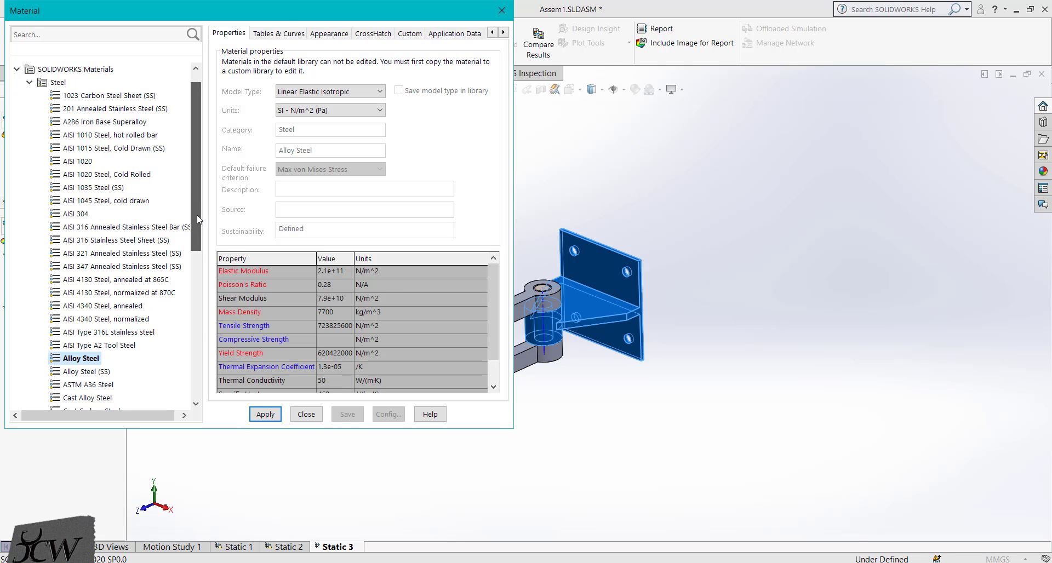
scroll(197, 218, down, 3)
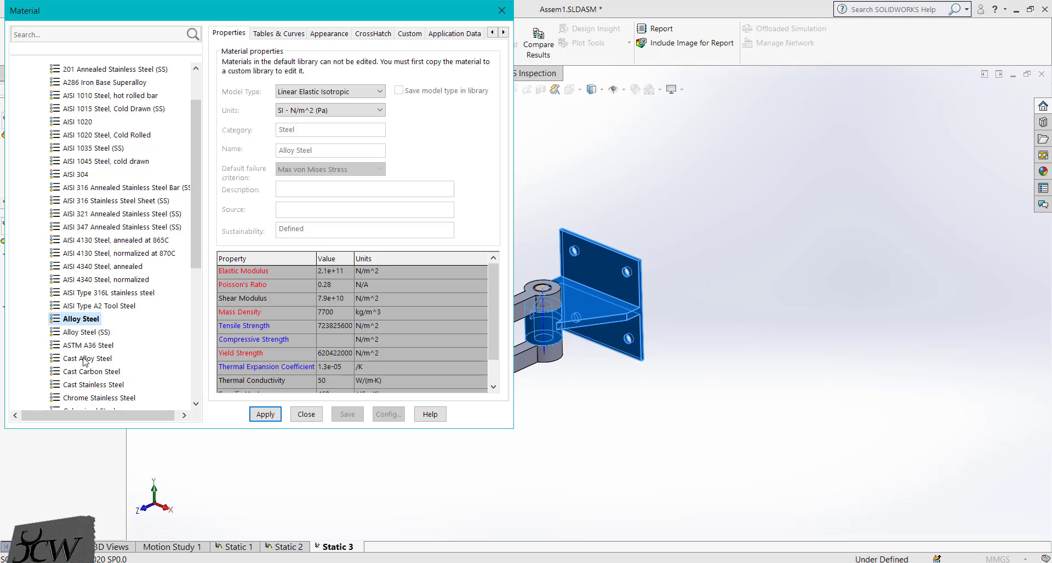
click(85, 360)
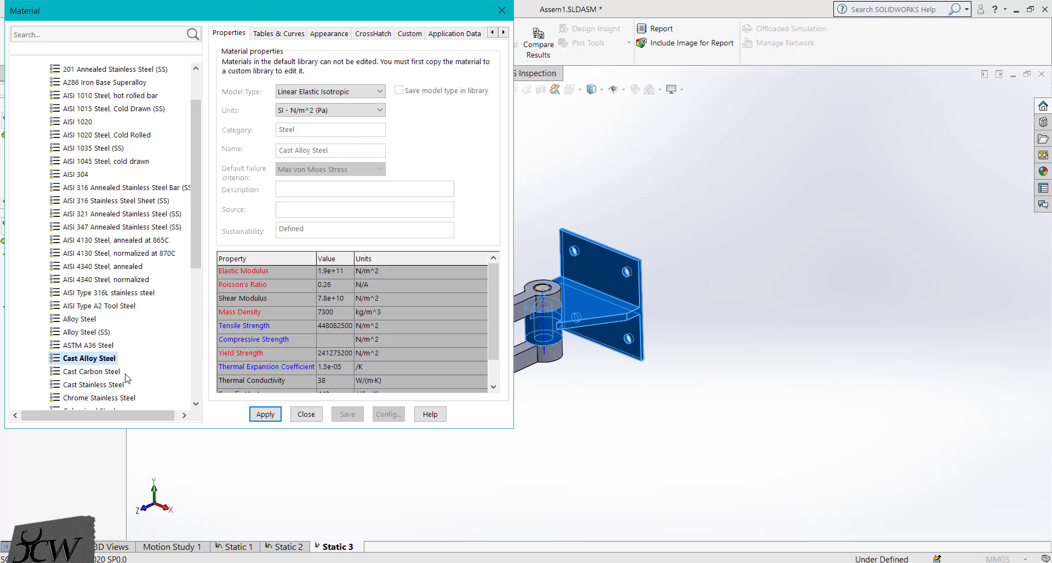
click(265, 416)
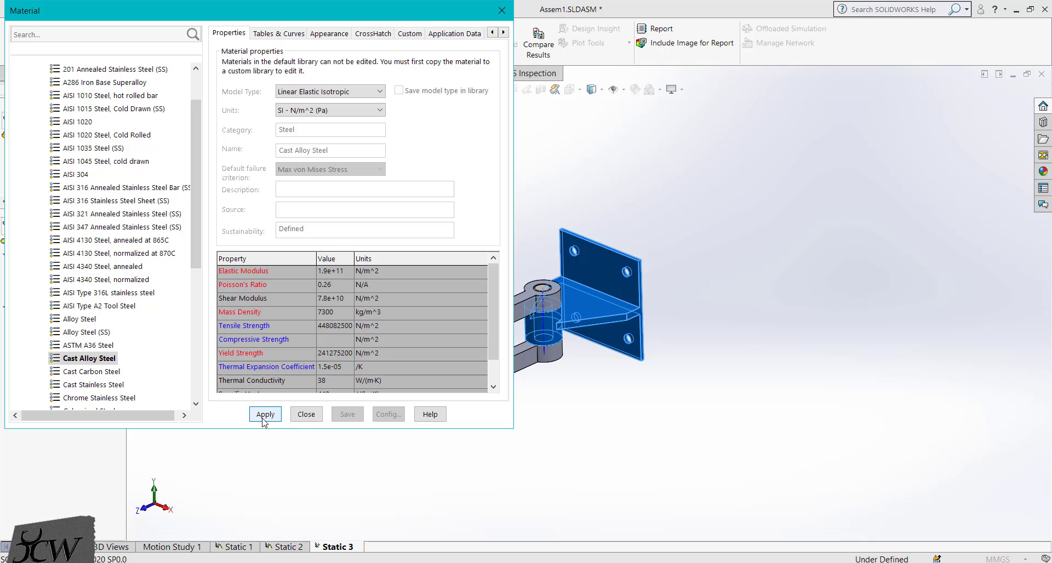
click(305, 415)
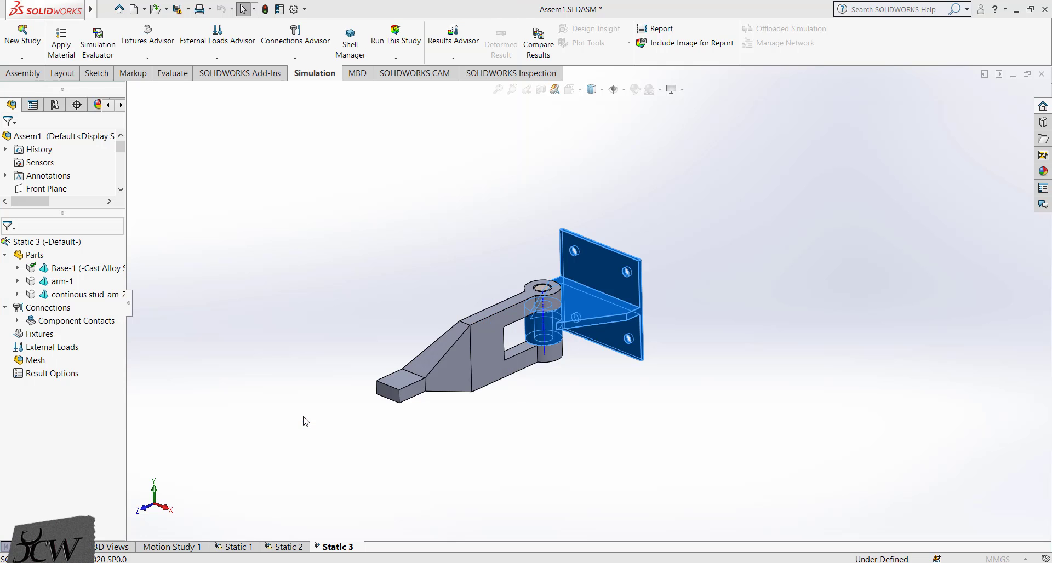
click(288, 264)
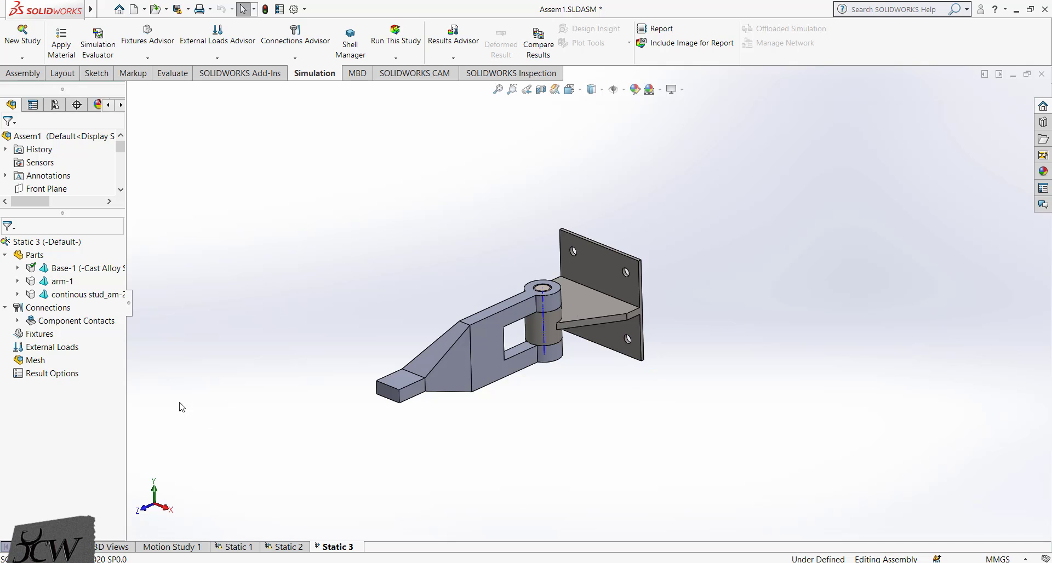
Assign Cast Alloy Steel to the arm-1 part
click(62, 282)
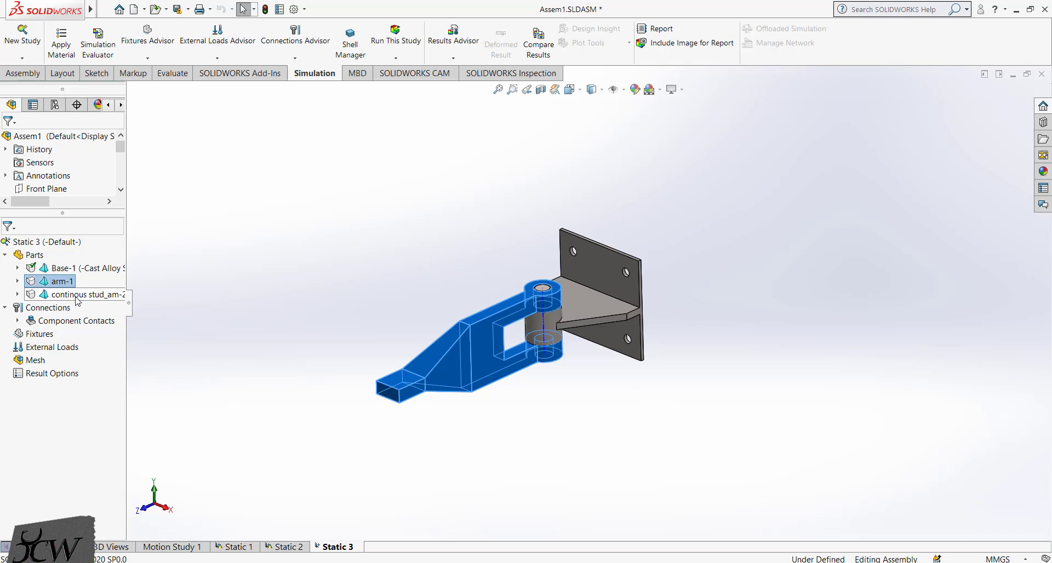
click(63, 294)
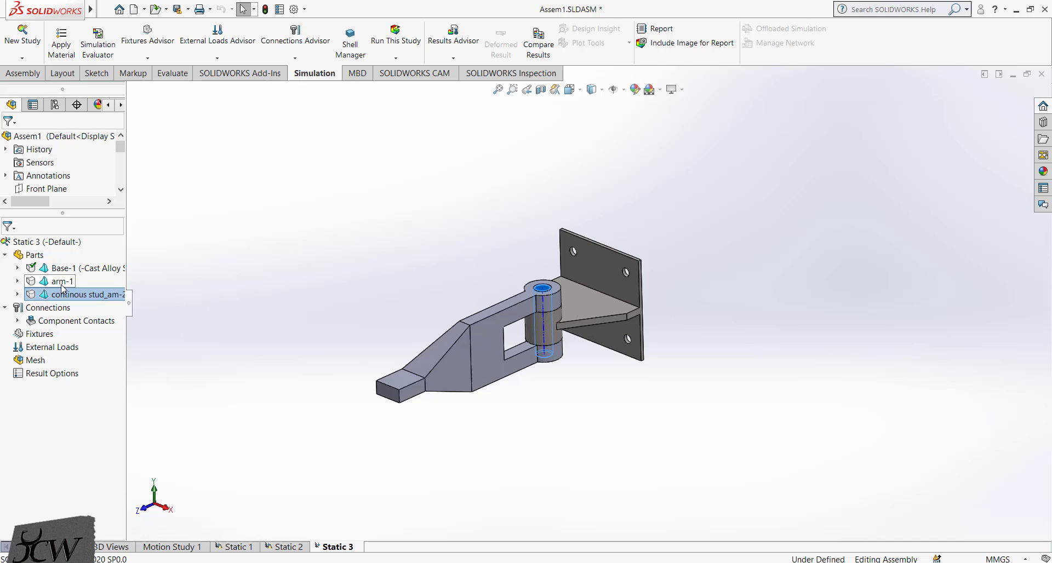
click(62, 282)
right_click(62, 284)
click(103, 293)
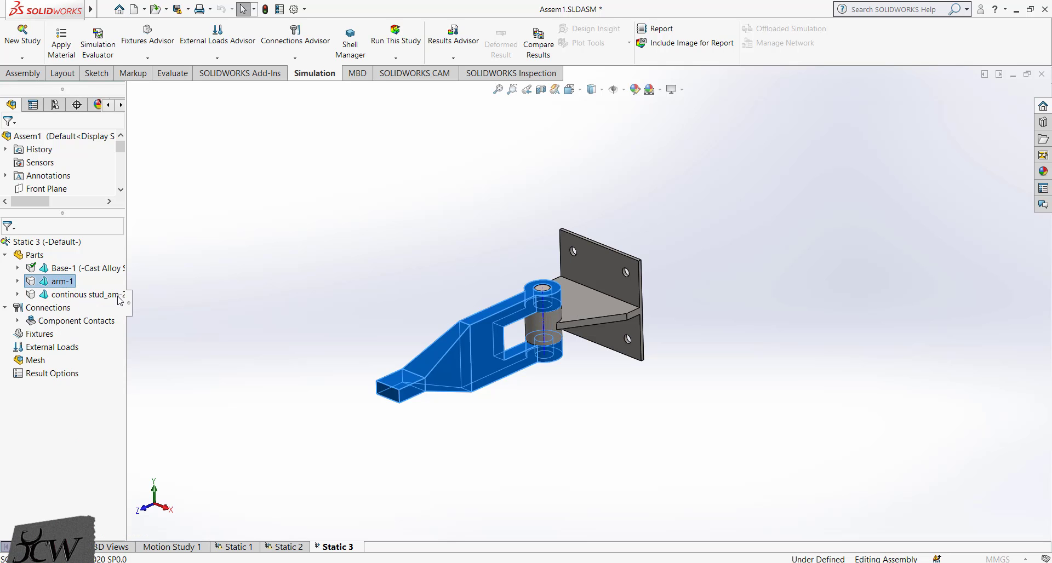
scroll(167, 331, down, 3)
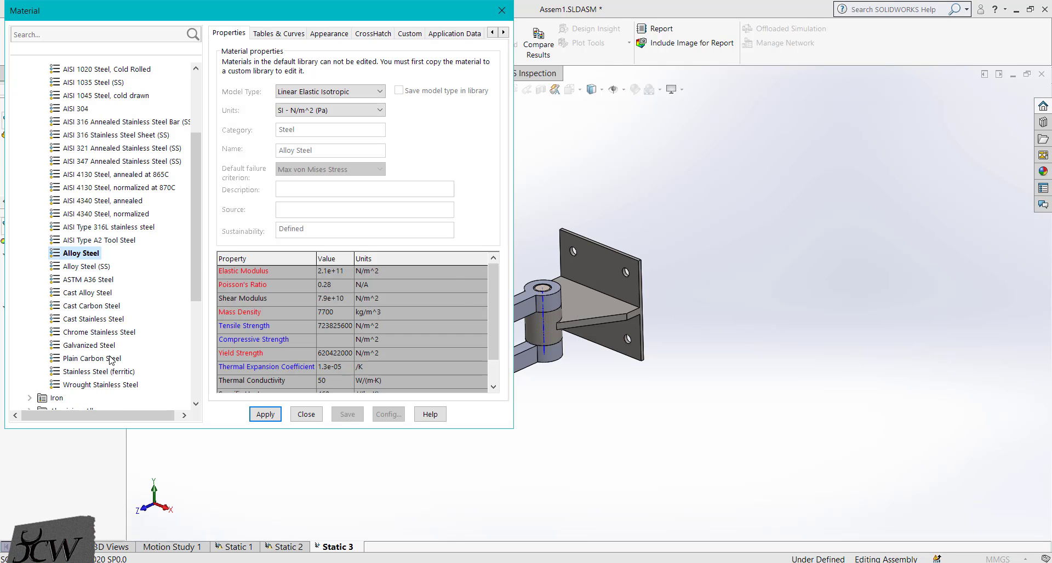
click(88, 293)
click(265, 414)
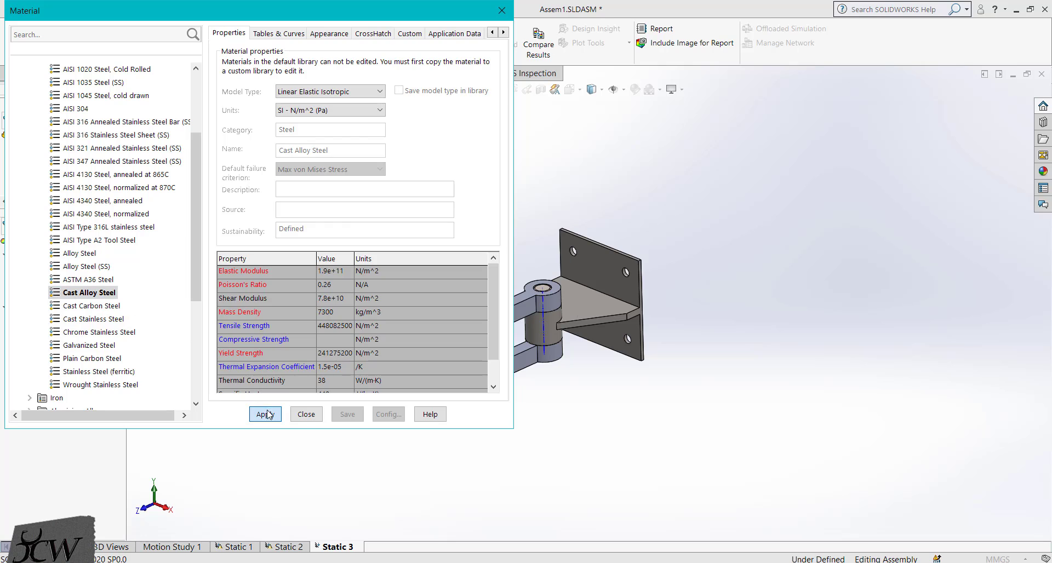
click(313, 418)
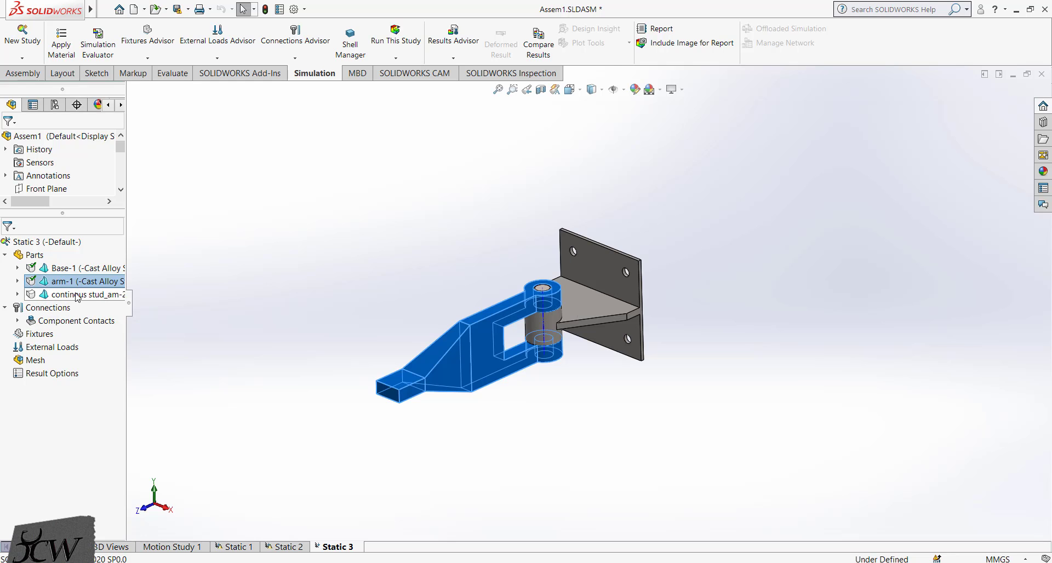
Assign Cast Alloy Steel to the continuous stud part
click(77, 296)
right_click(77, 296)
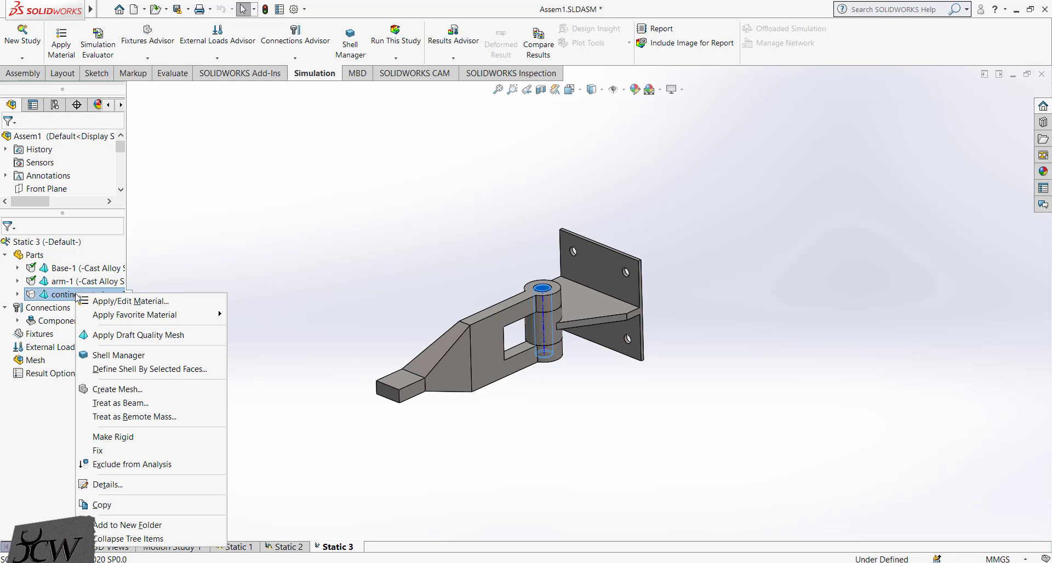
click(163, 301)
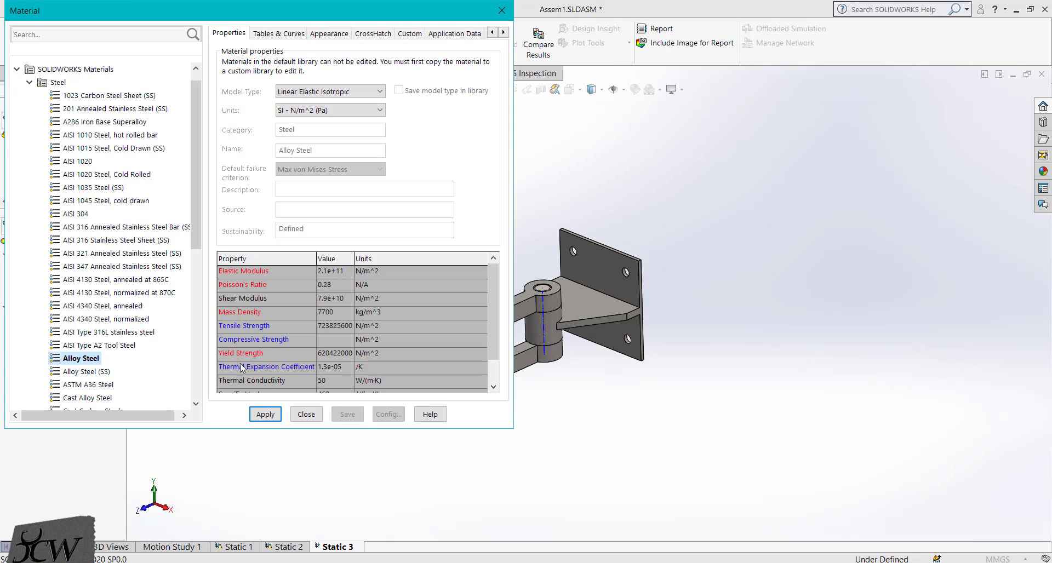
click(87, 398)
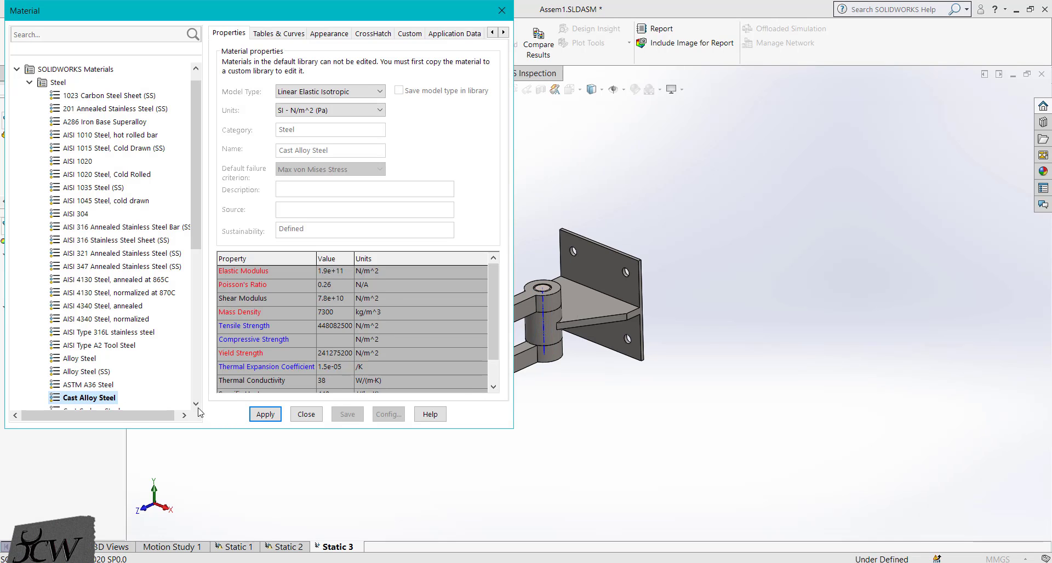
click(266, 418)
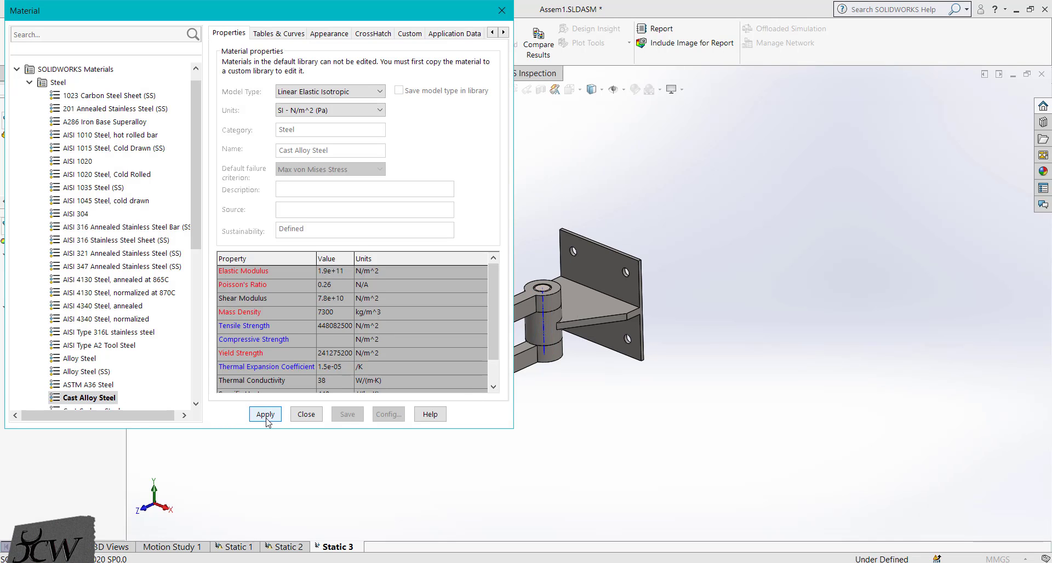
click(306, 414)
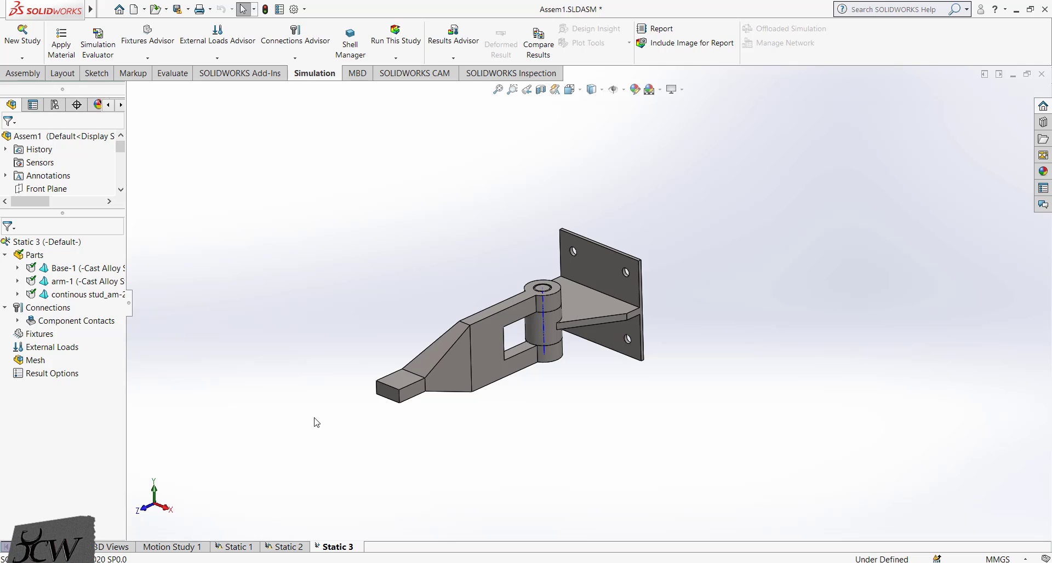
Change Static 3's Global Contact definition from Bonded to No Penetration
click(18, 322)
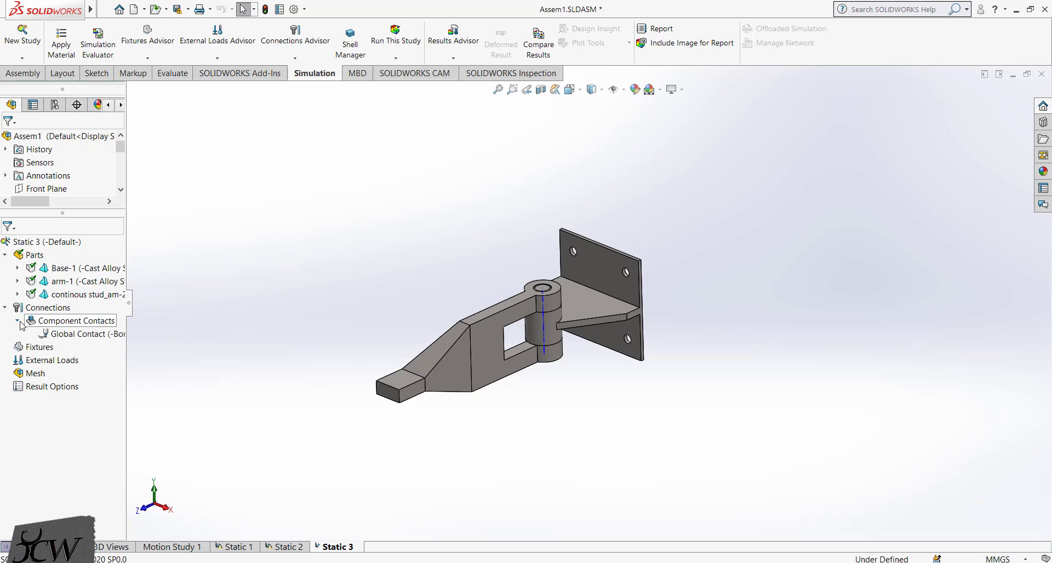
right_click(92, 337)
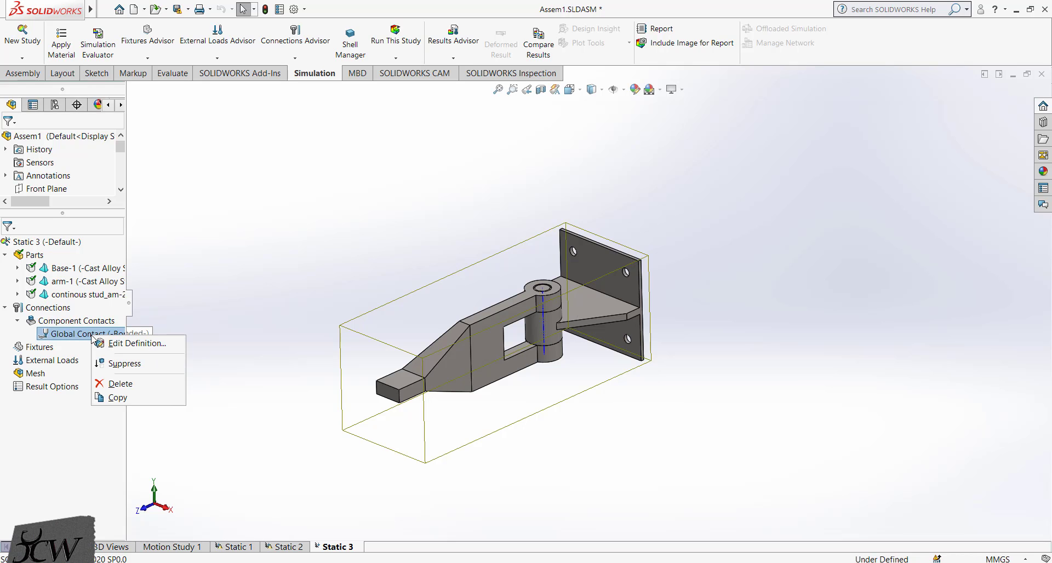
click(136, 343)
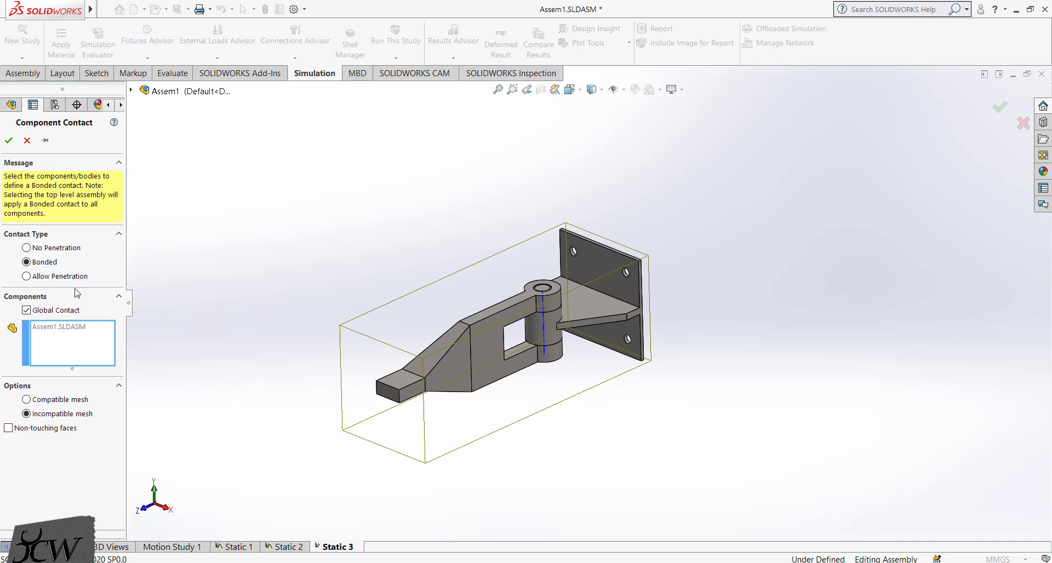
click(26, 247)
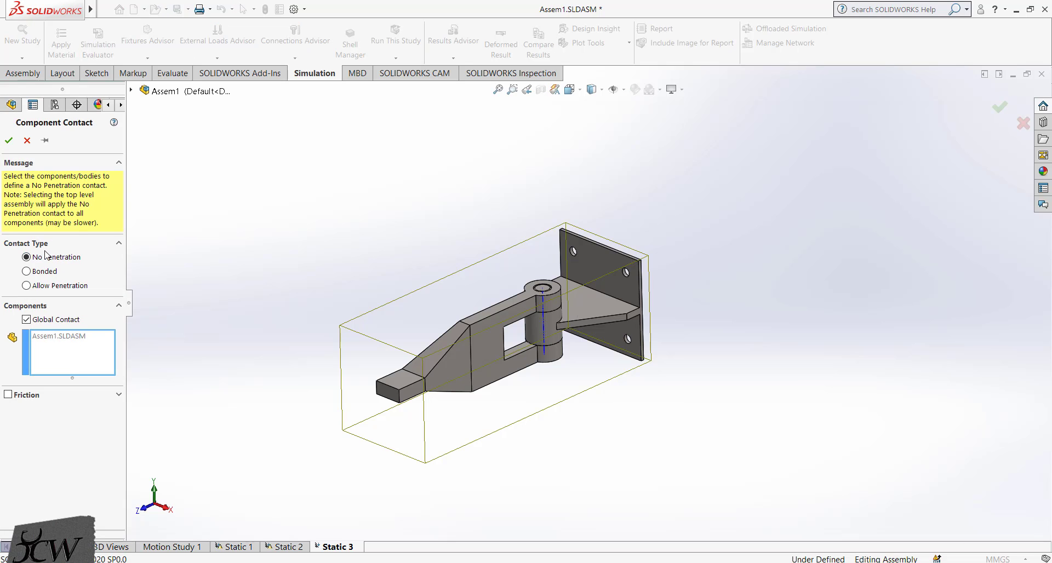
click(10, 141)
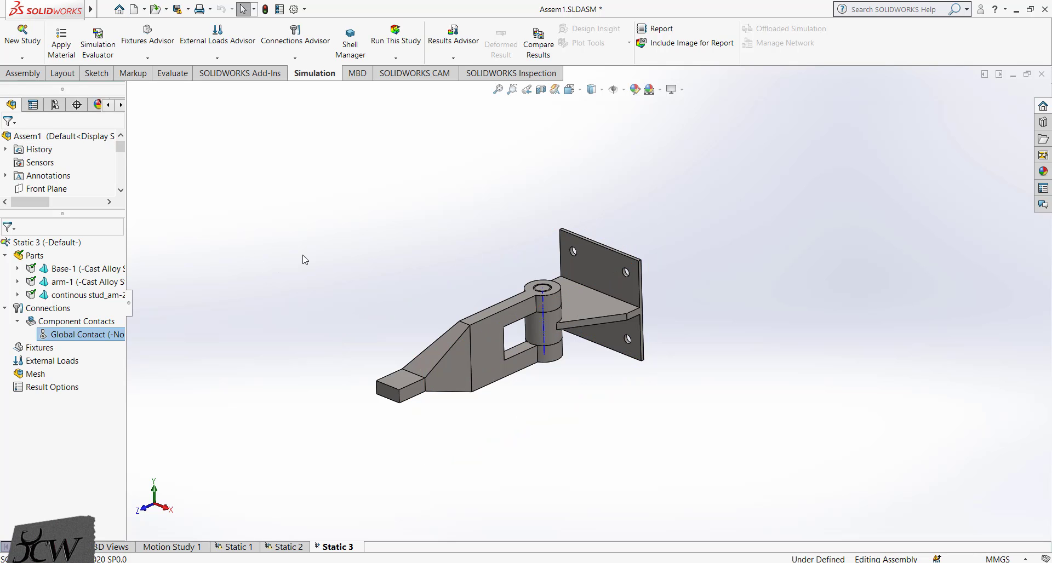
Start a Virtual Wall contact set on the bracket plate's back face
click(296, 59)
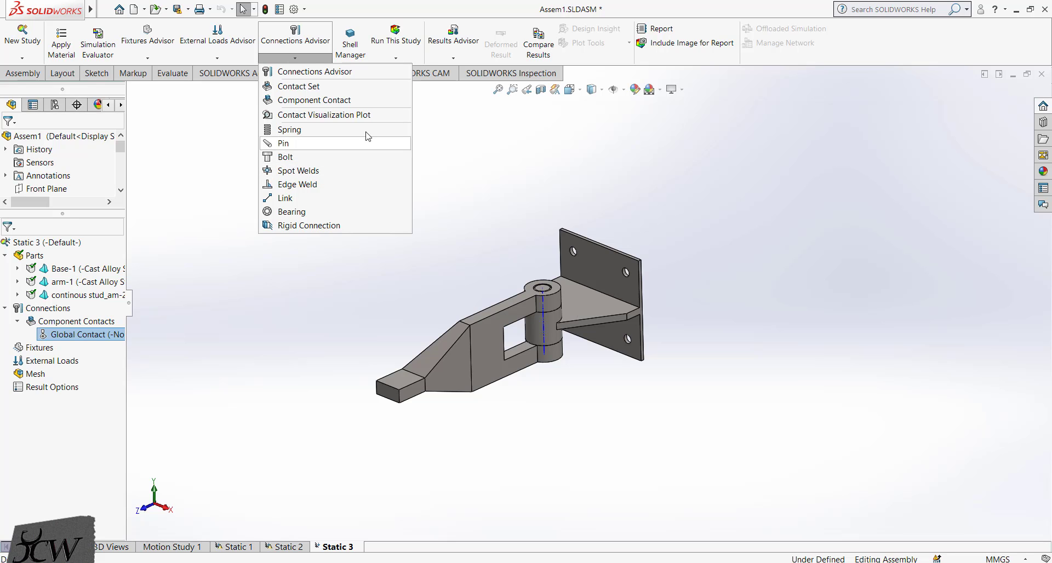
click(319, 88)
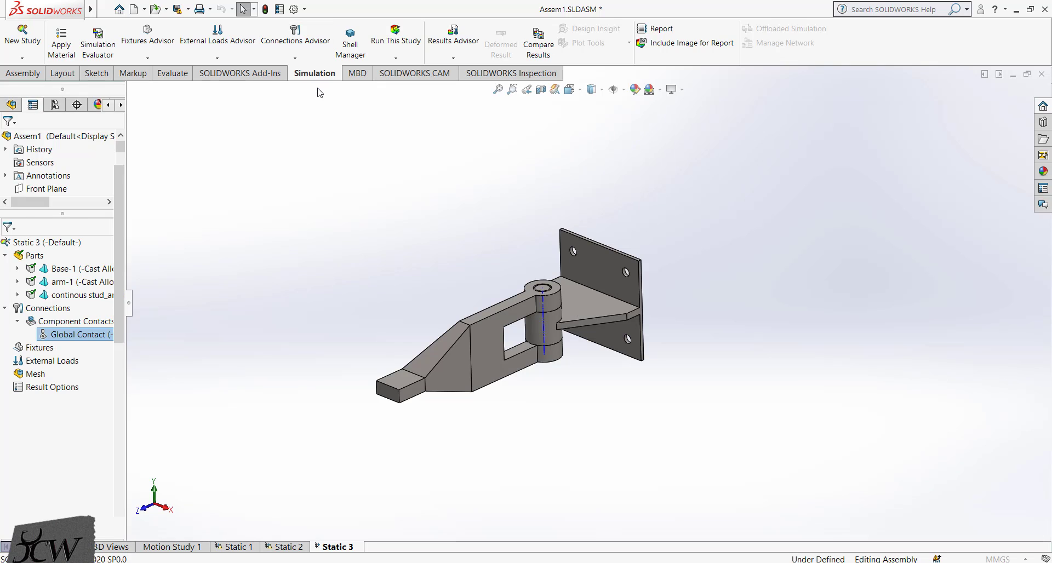
click(64, 288)
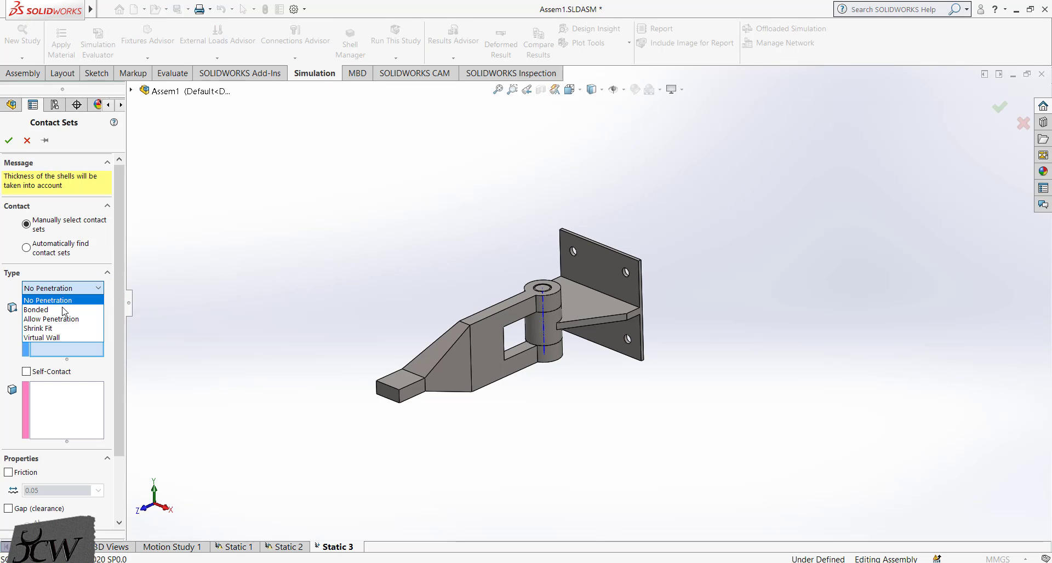
click(37, 338)
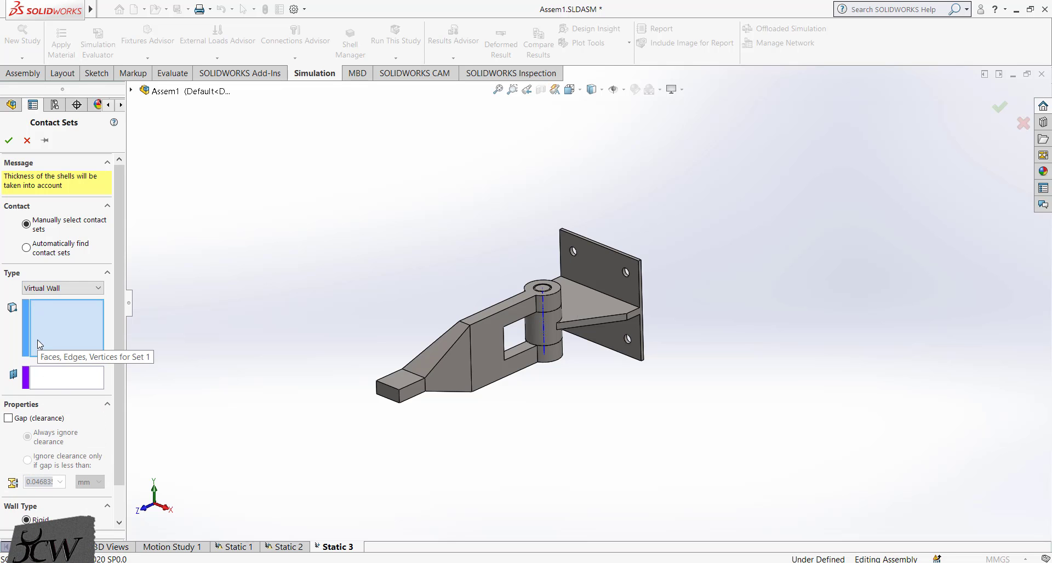
middle_drag(707, 317, 599, 341)
click(599, 336)
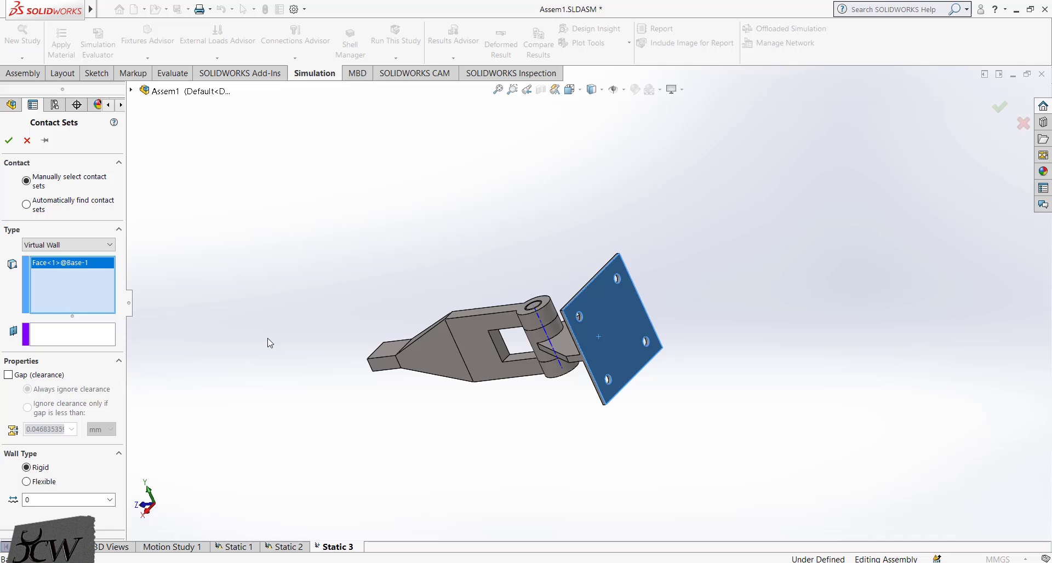
Use Front Plane as the wall target and create Virtual wall-1
click(43, 341)
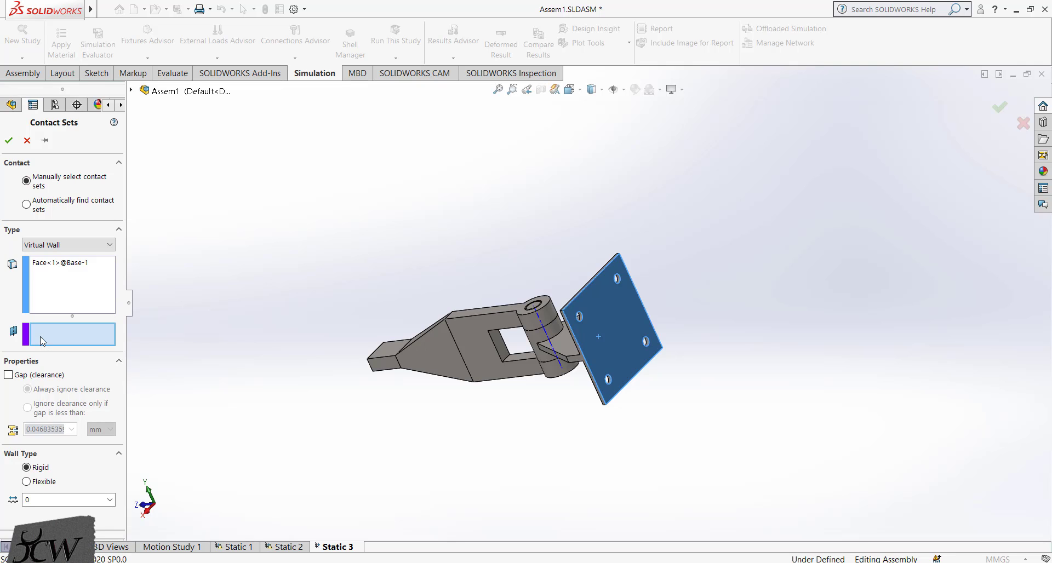
click(132, 91)
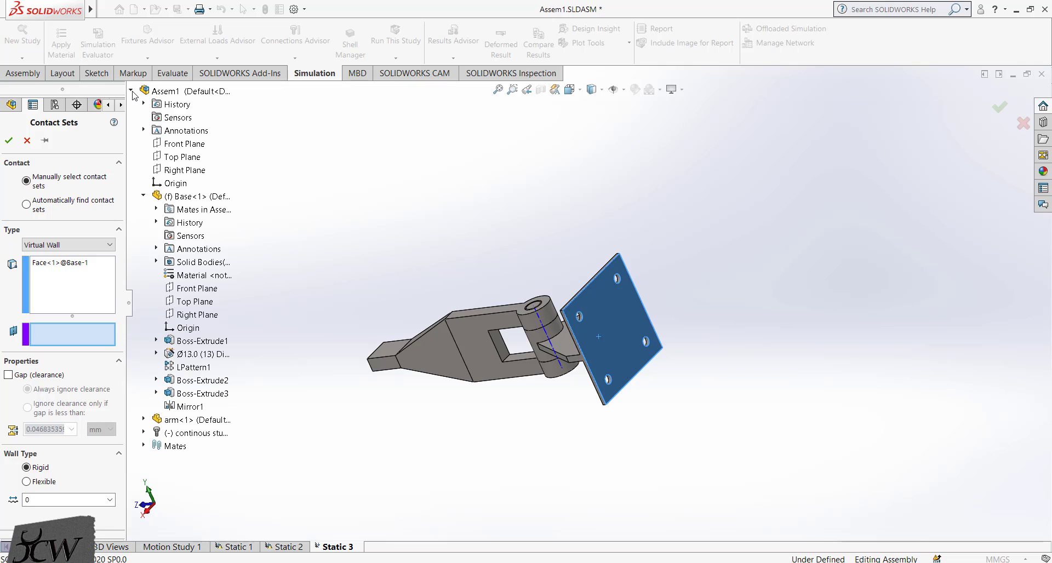
click(175, 144)
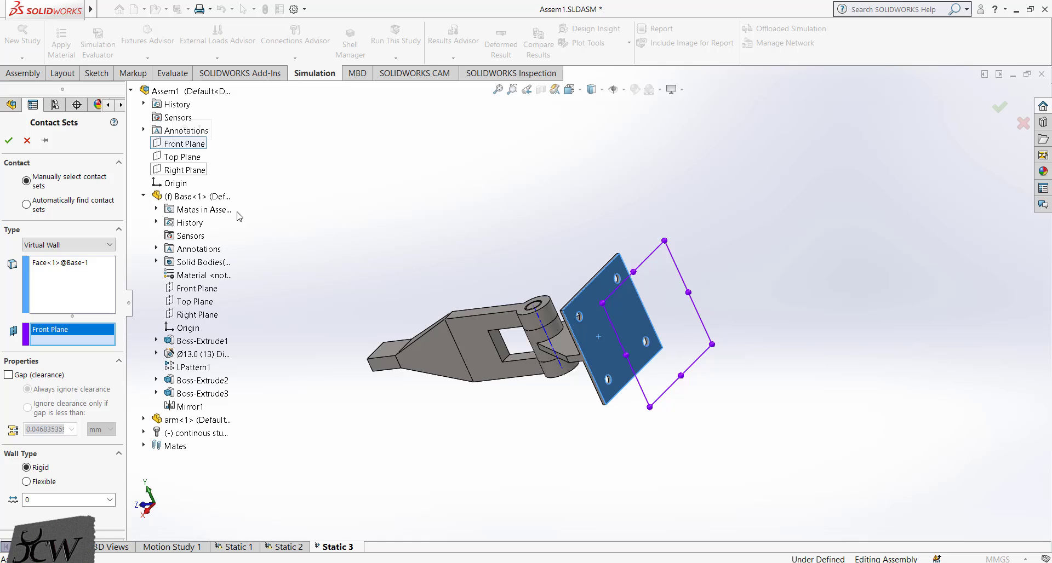
key(ctrl+4)
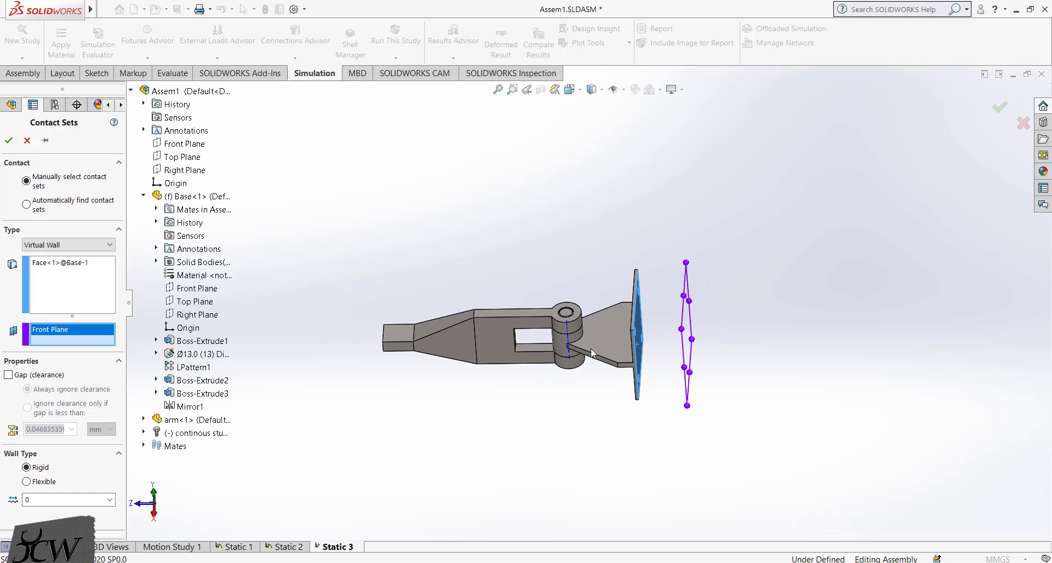
scroll(680, 345, down, 3)
scroll(681, 345, up, 3)
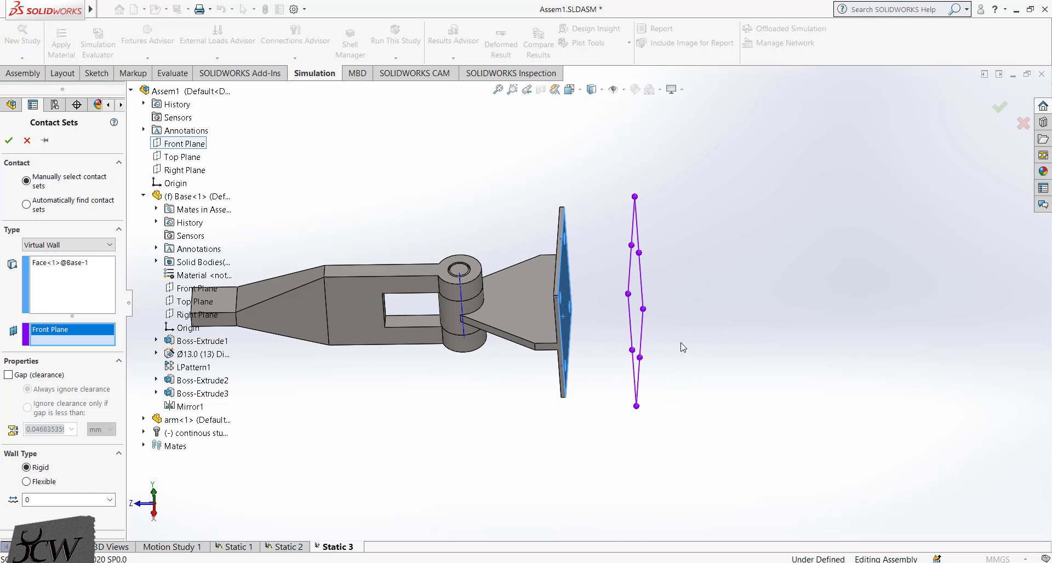
middle_drag(681, 345, 652, 375)
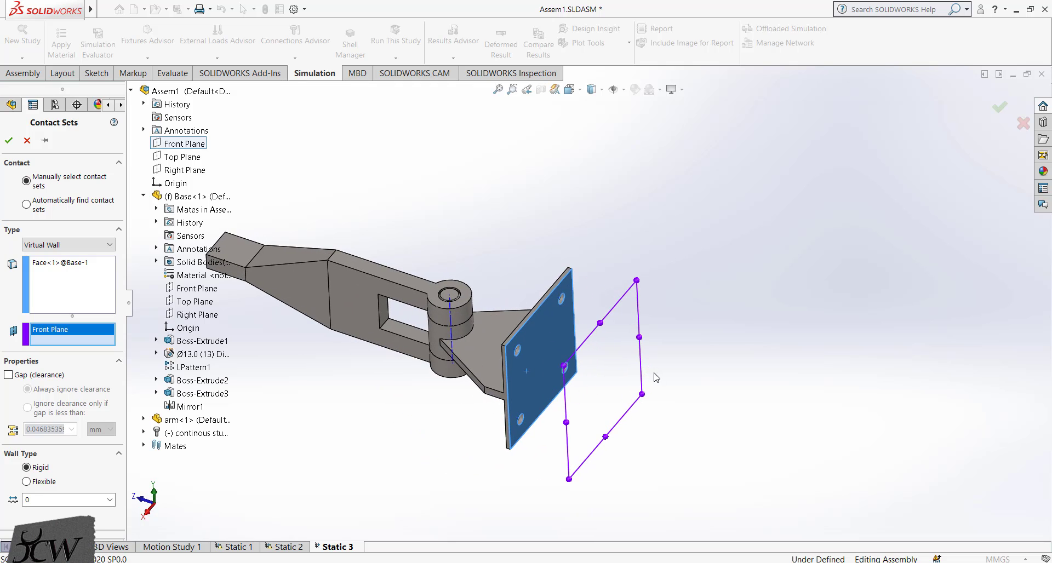
click(8, 140)
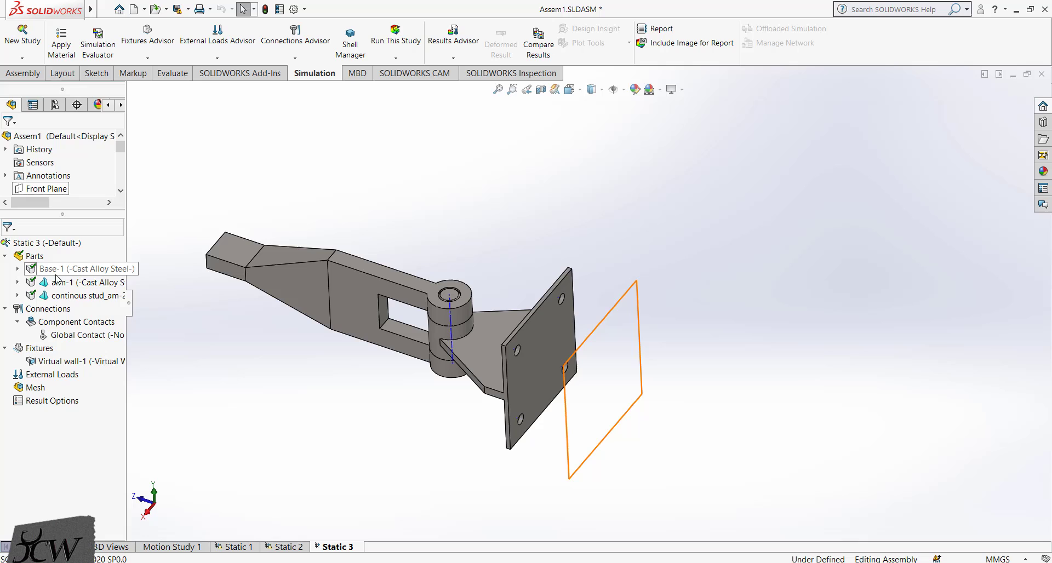
Inspect the Virtual wall-1 fixture on the model with the tree widened
click(68, 361)
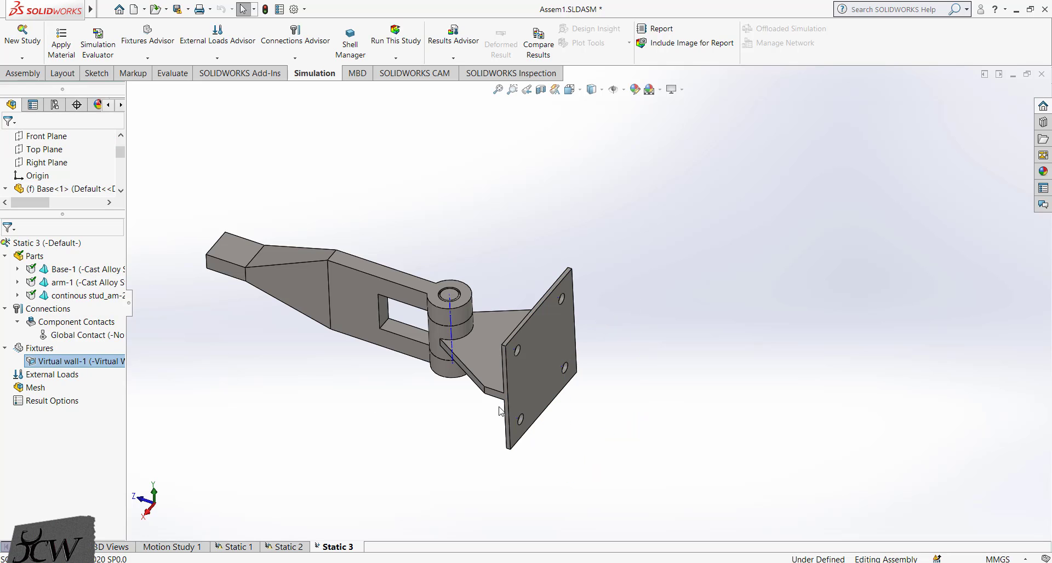
click(53, 364)
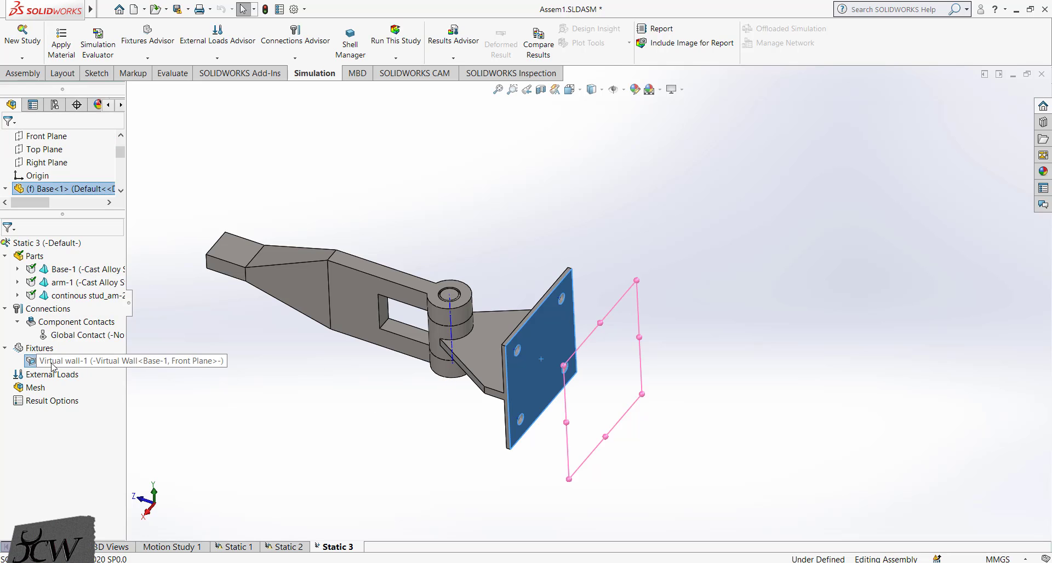
click(362, 377)
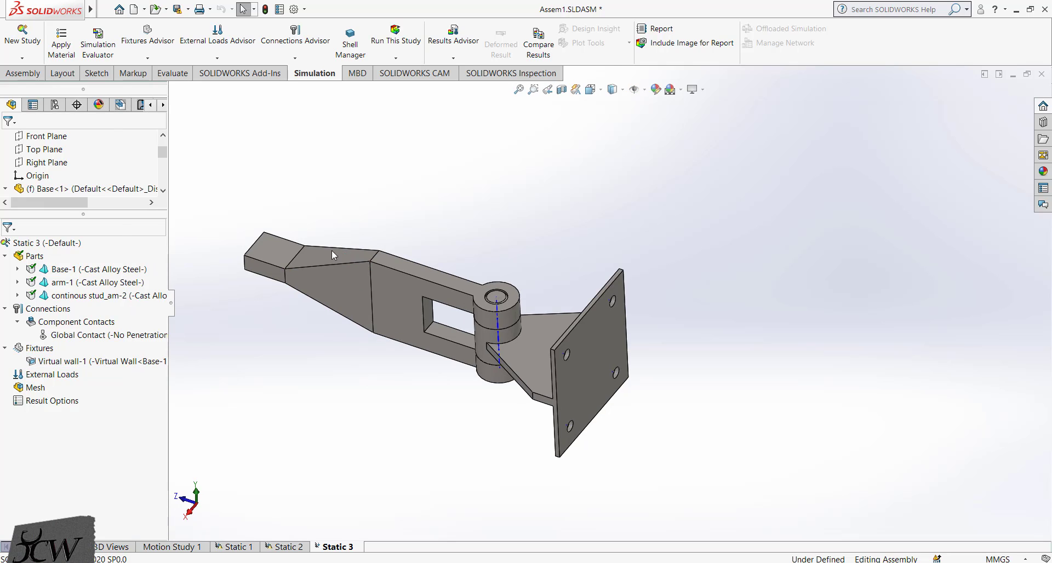
click(66, 361)
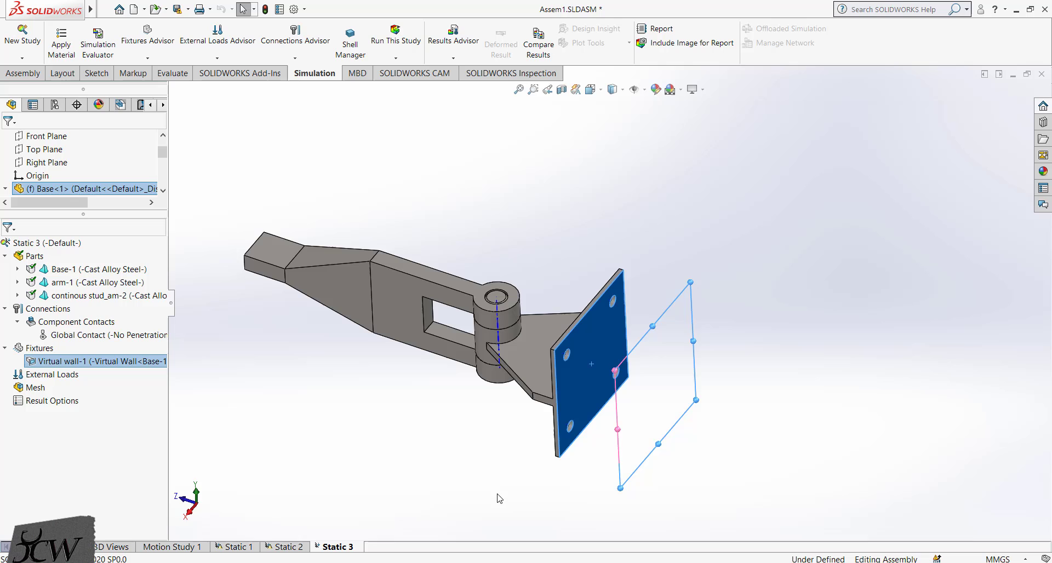
middle_drag(495, 497, 486, 475)
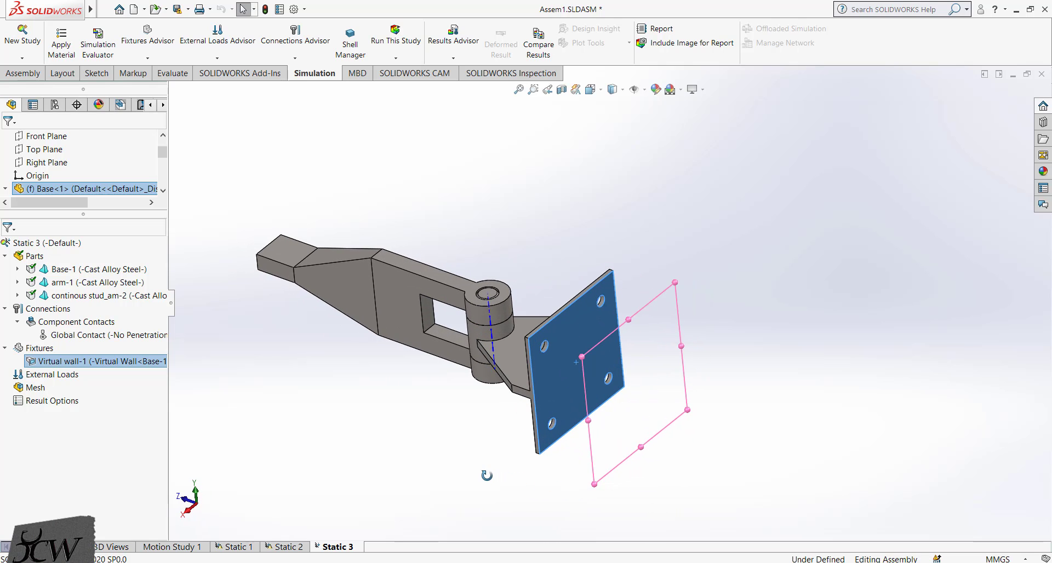
Attempt a coincident mate between the plate face and Front Plane, dismissing the fixed-component errors
click(22, 75)
click(487, 167)
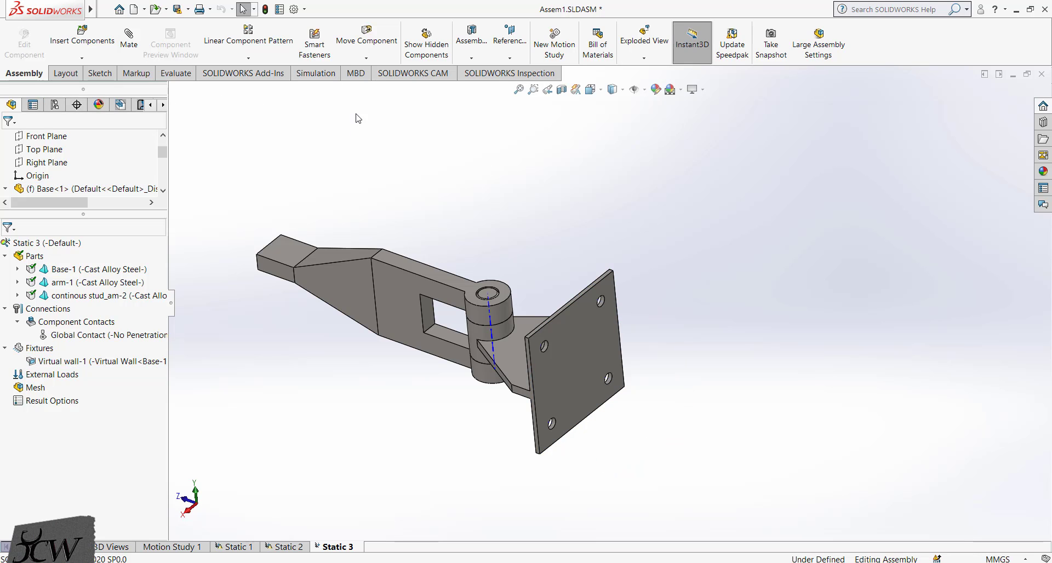
click(568, 346)
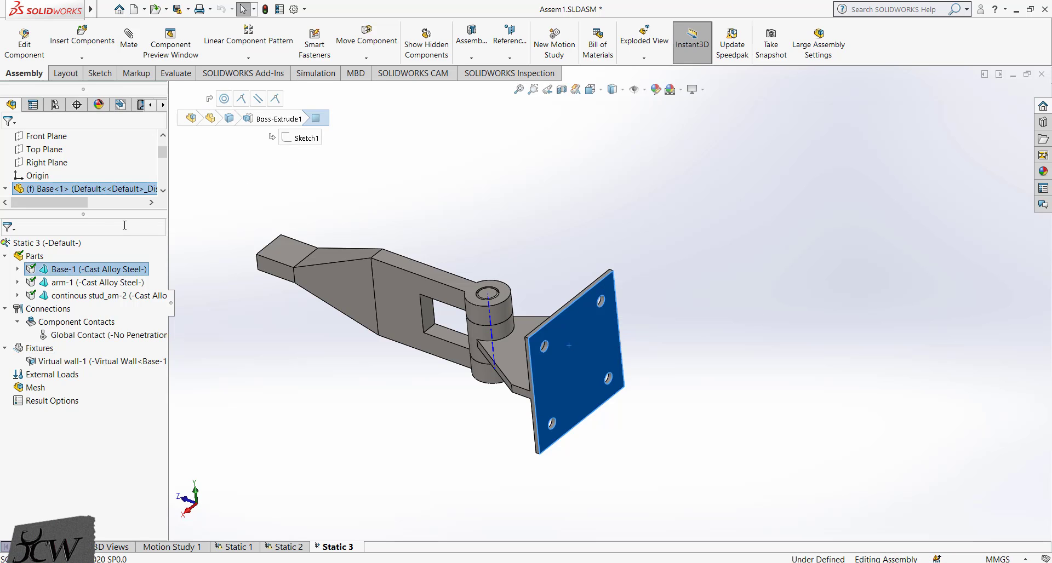
click(47, 137)
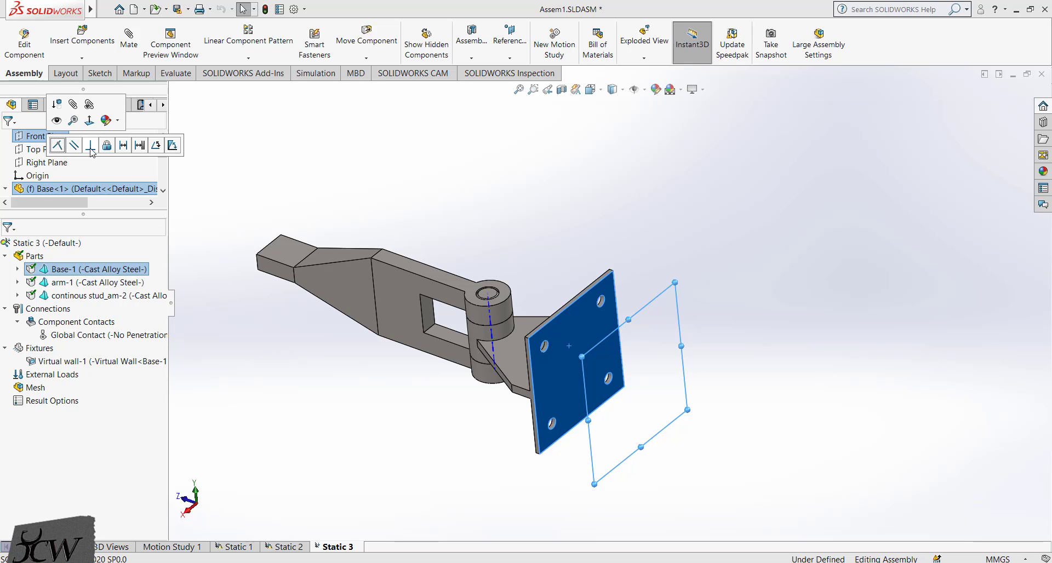
click(60, 147)
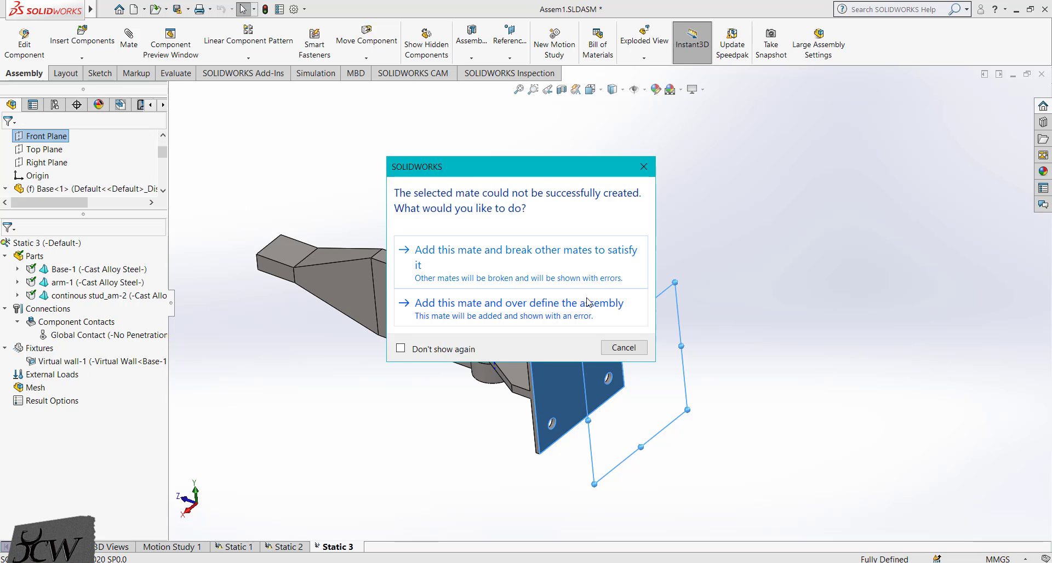
click(526, 281)
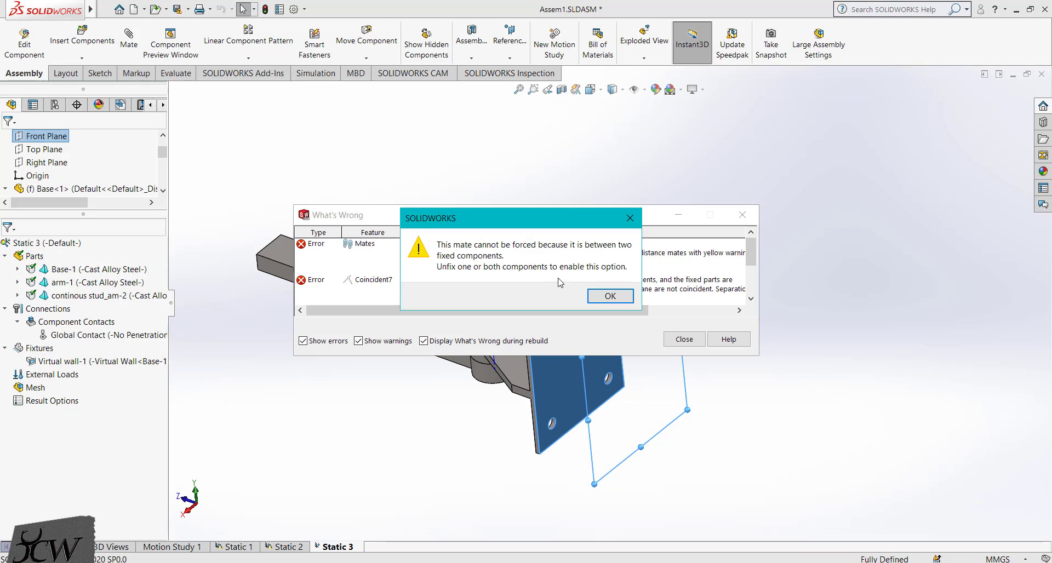
click(614, 297)
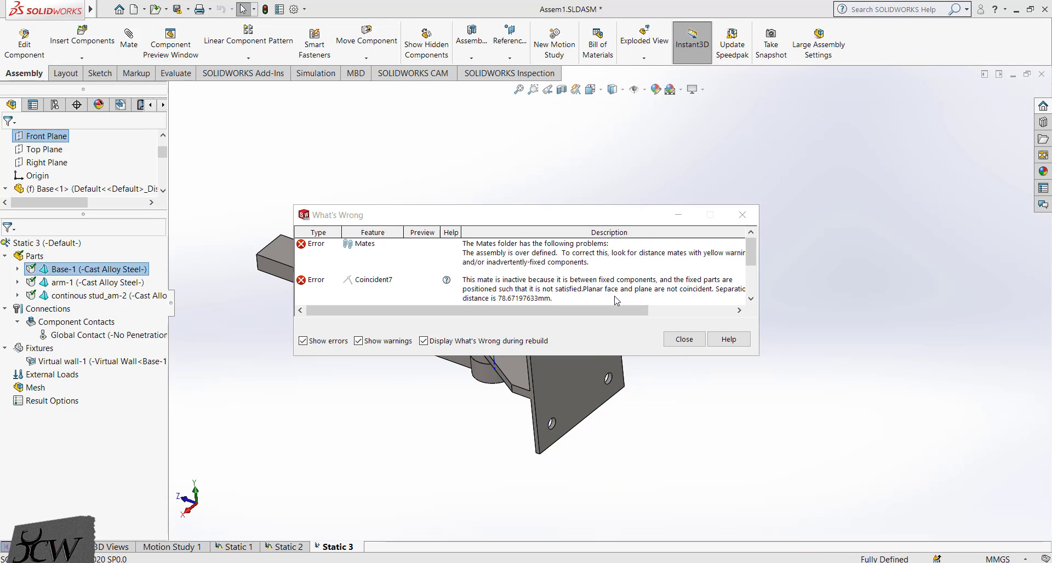
click(691, 342)
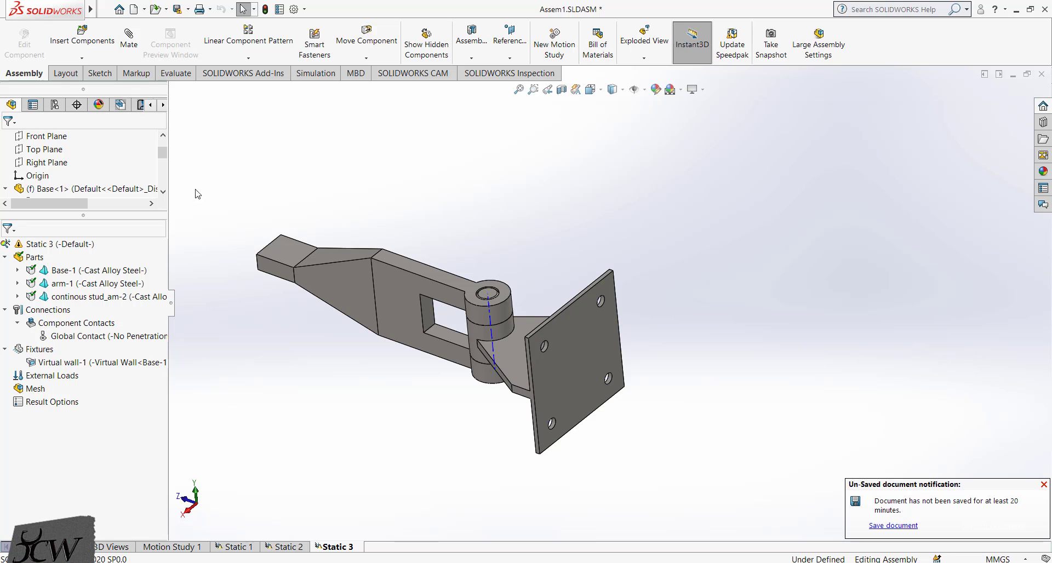
Make the Base<1> component float instead of fixed
click(47, 192)
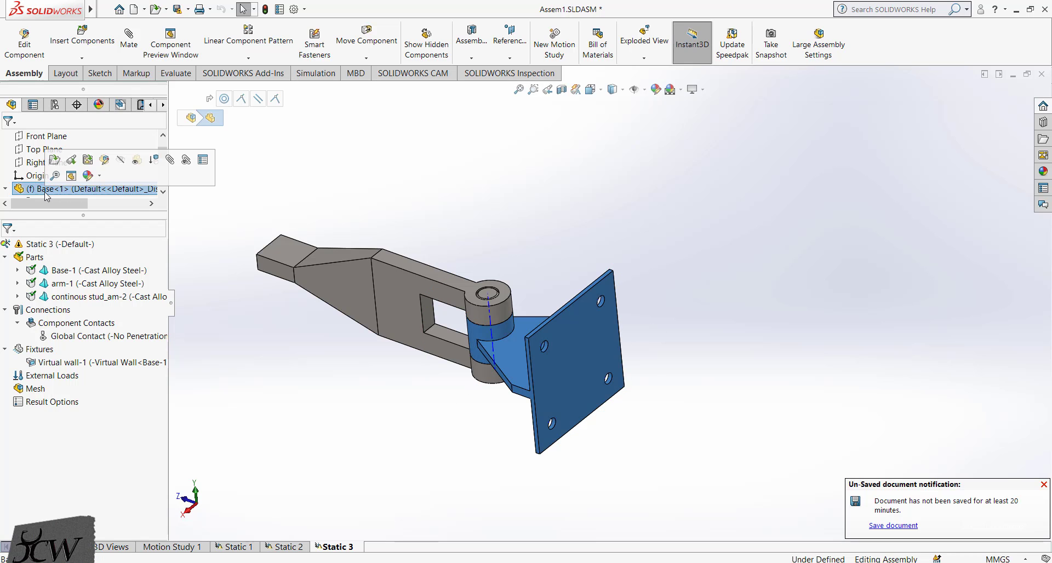
right_click(46, 194)
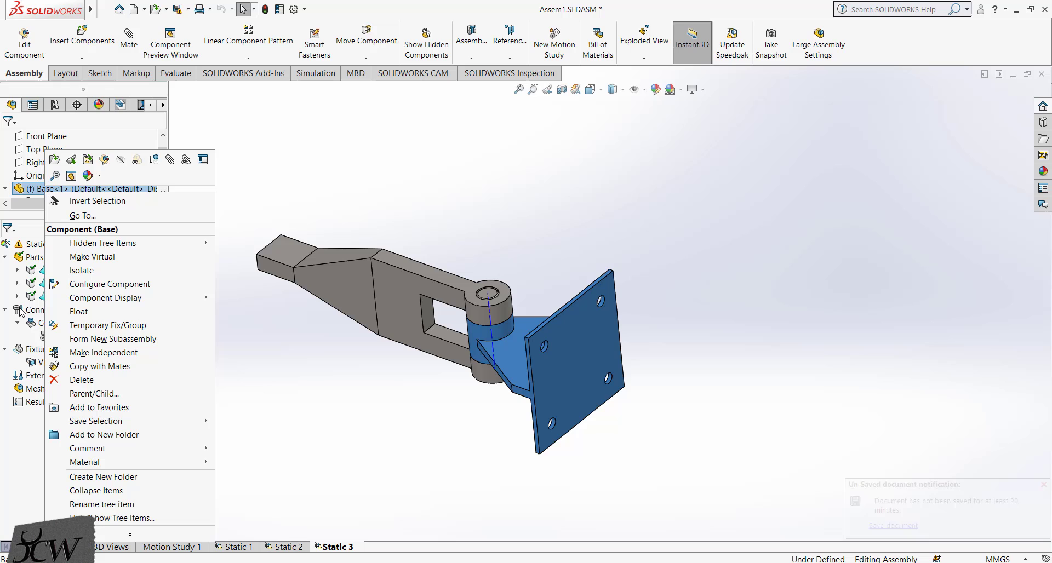
click(78, 311)
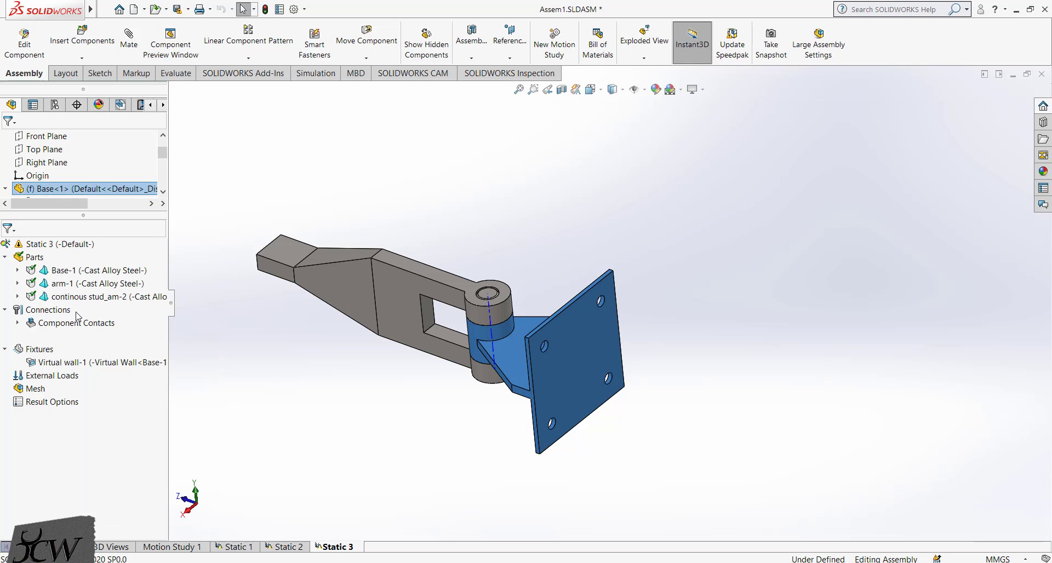
click(578, 353)
click(908, 322)
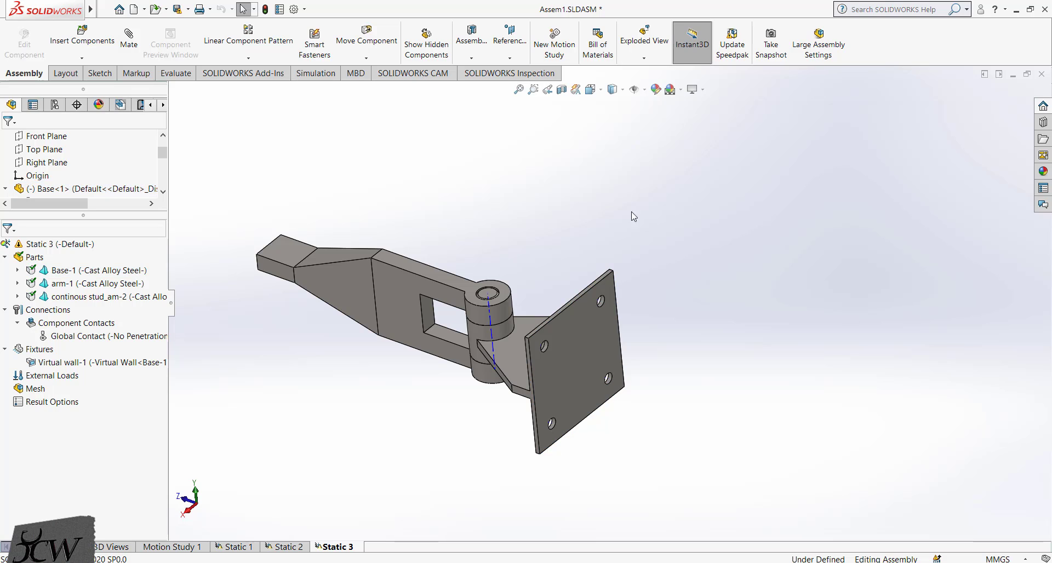
Mate the base plate face coincident to the assembly's Front Plane
click(126, 51)
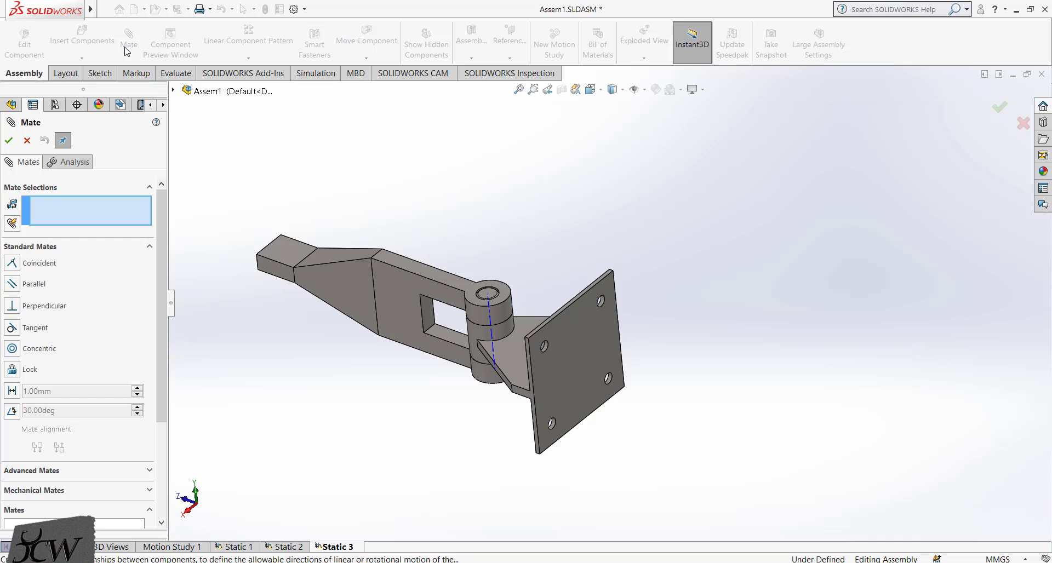
click(571, 357)
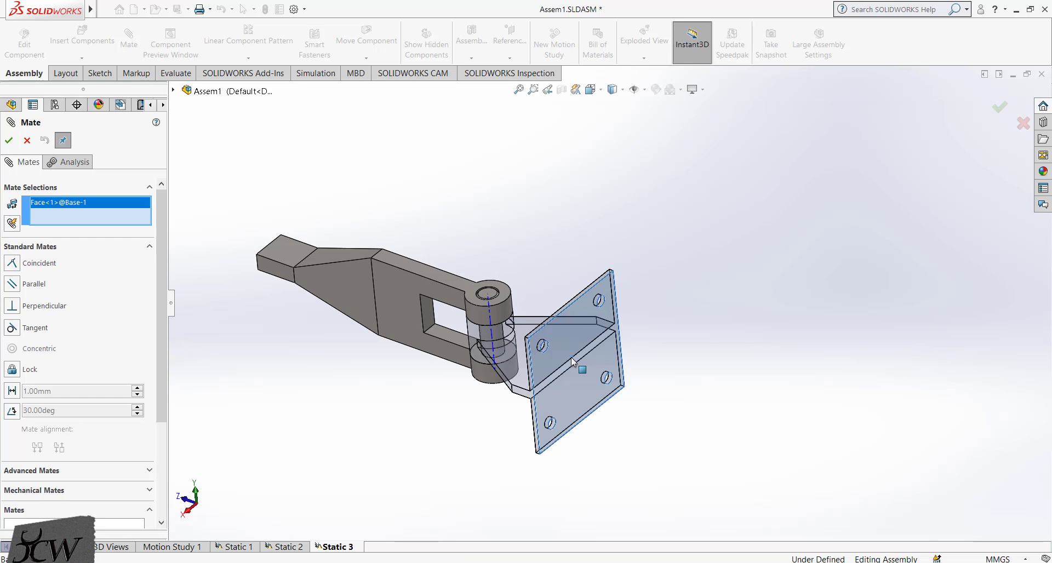
click(173, 90)
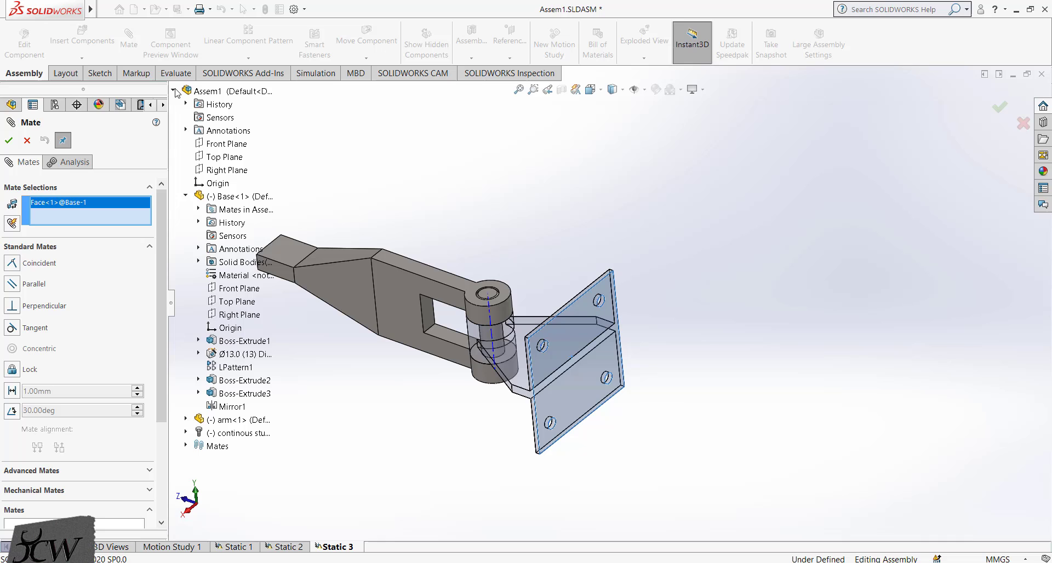
click(227, 147)
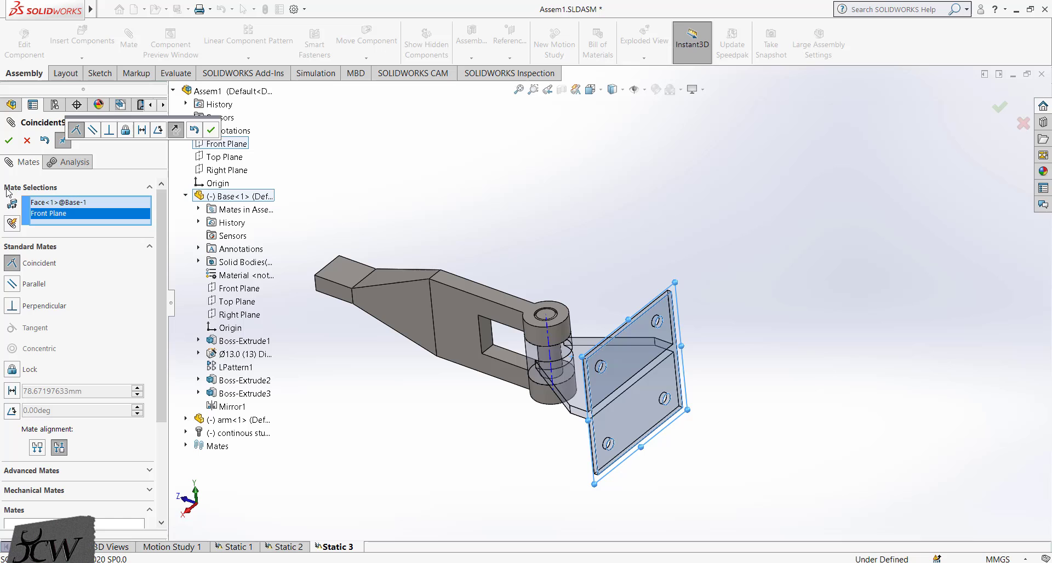
click(9, 141)
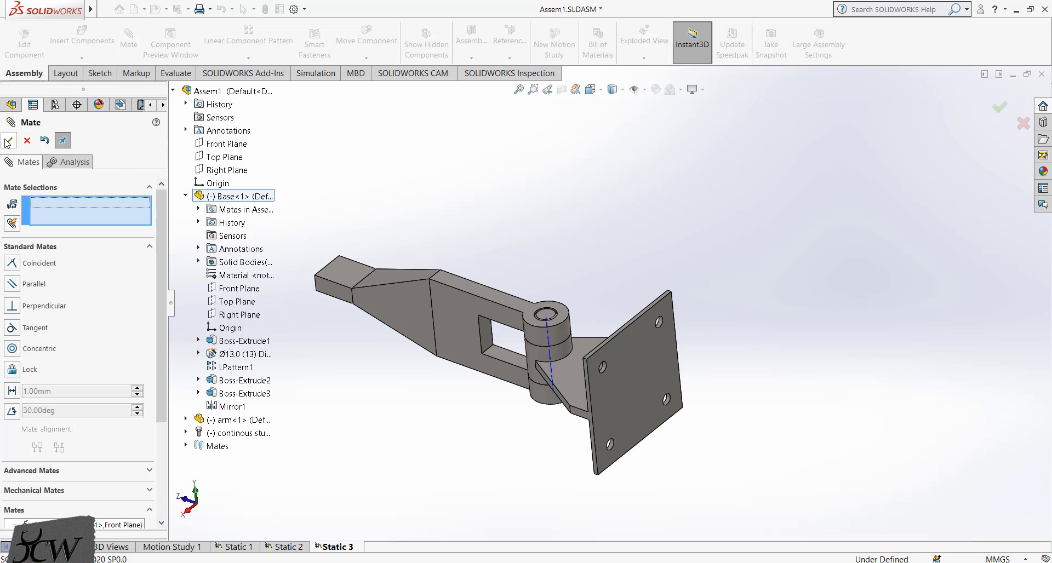
click(9, 140)
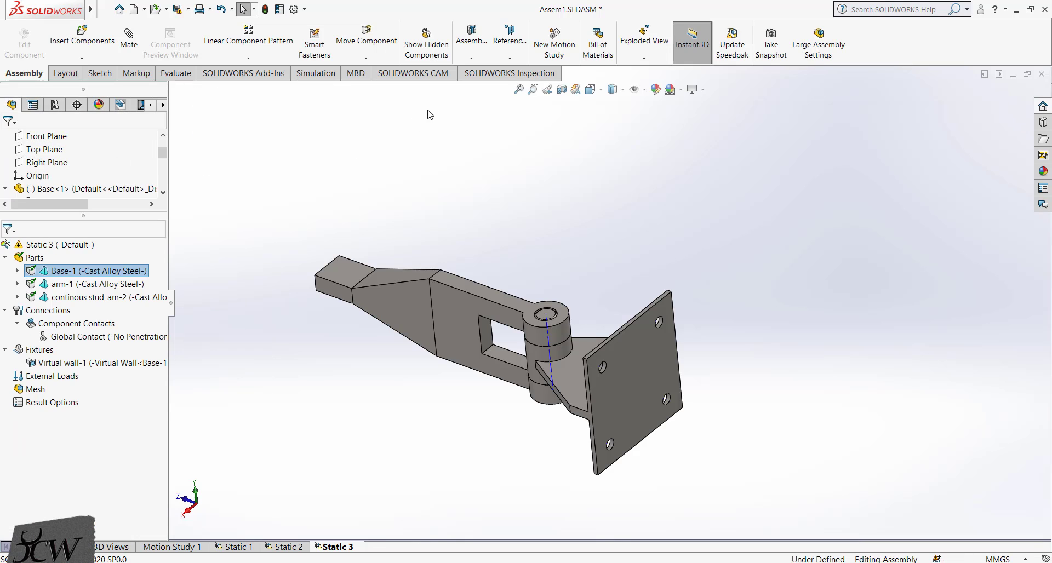
Review Virtual wall-1 on the plate and begin a new Bolt connector in Static 3
click(330, 77)
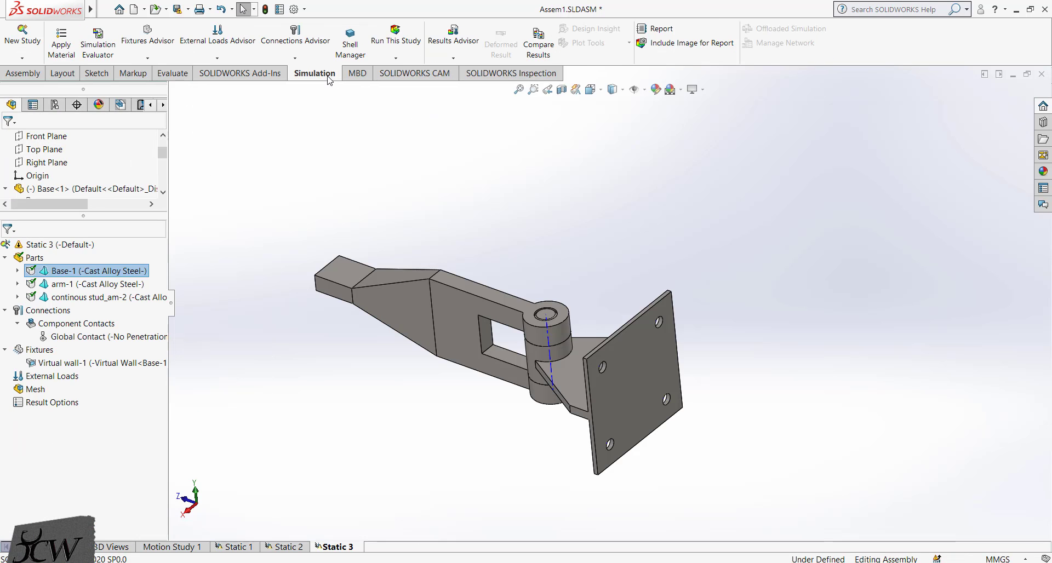
click(109, 364)
scroll(800, 441, down, 3)
scroll(526, 407, up, 2)
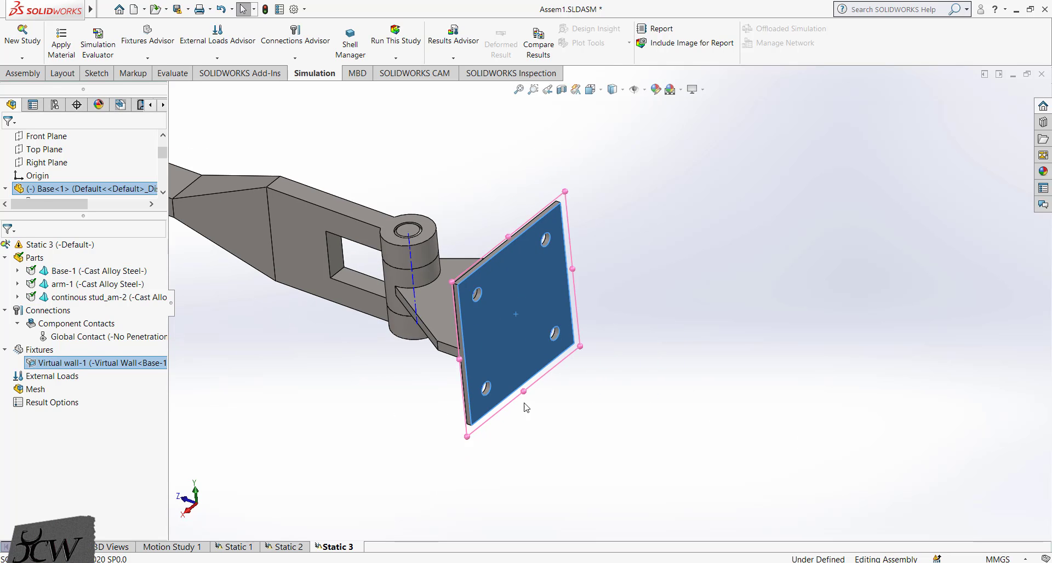
middle_drag(405, 428, 376, 434)
click(381, 435)
key(Escape)
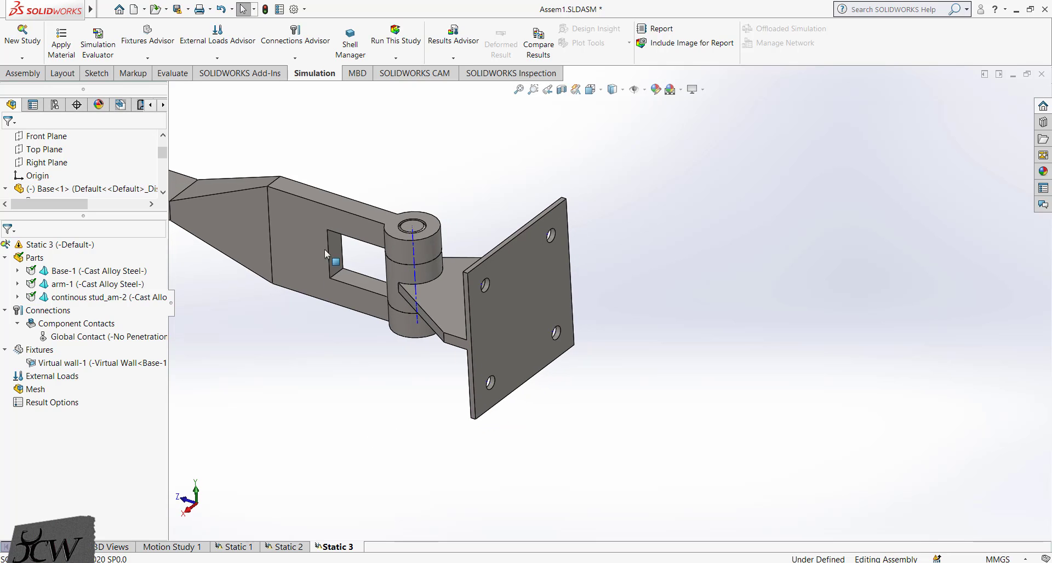
click(306, 58)
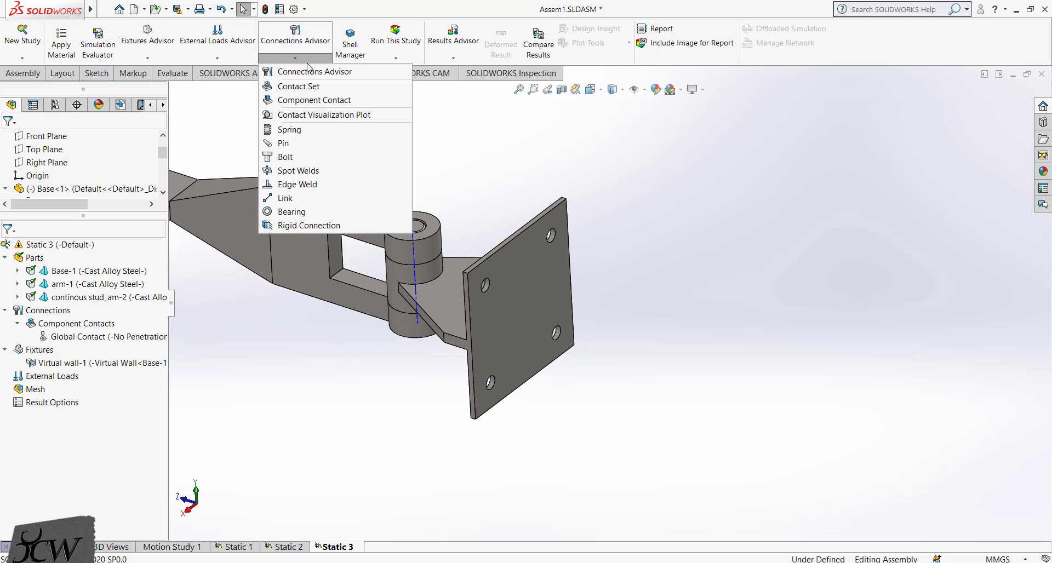
click(295, 158)
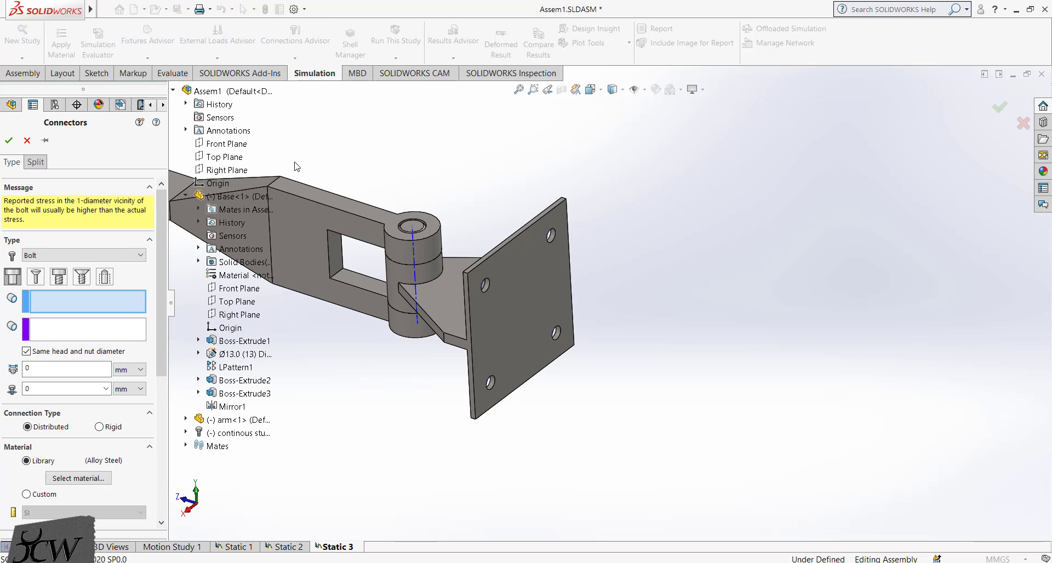
Set the bolt as a foundation bolt on the upper-left plate hole, targeting Front Plane
click(104, 278)
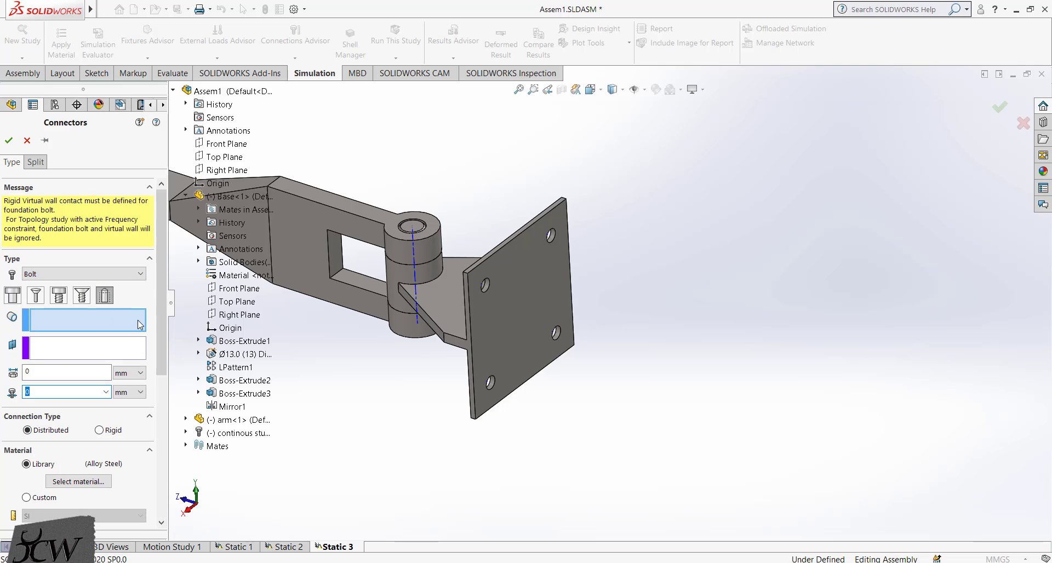
click(490, 382)
click(487, 287)
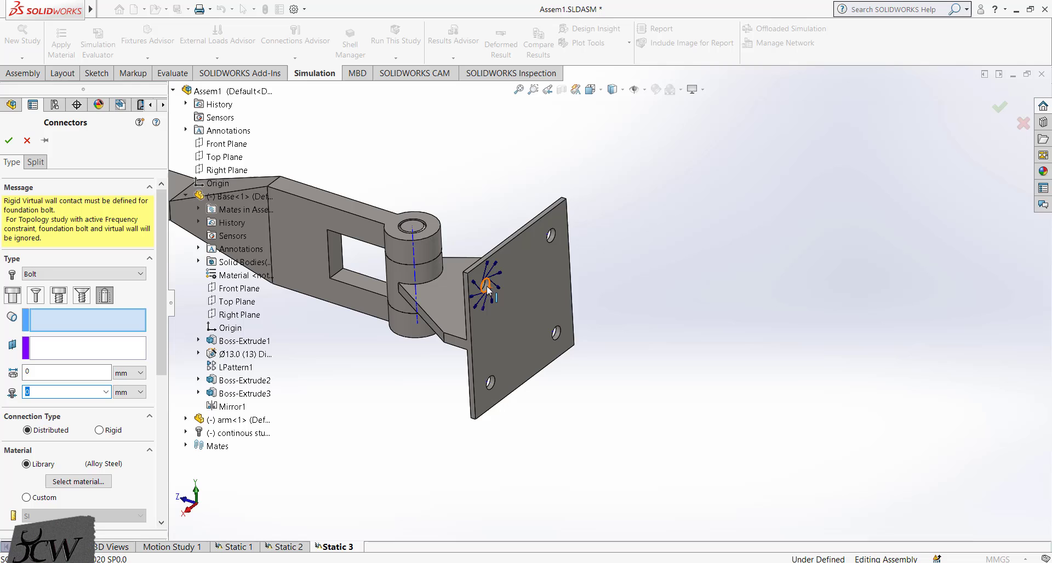
click(487, 289)
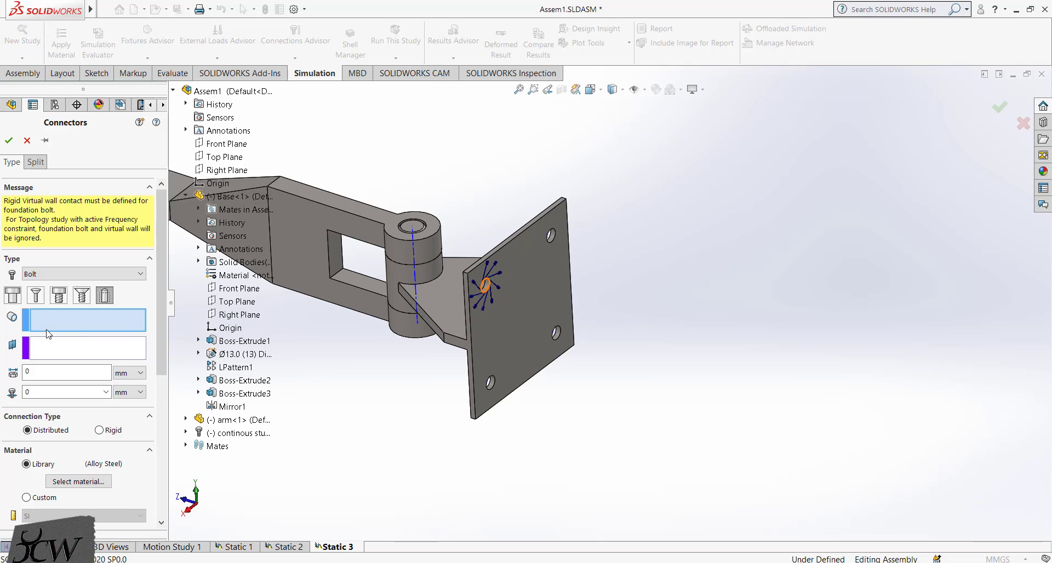
click(75, 346)
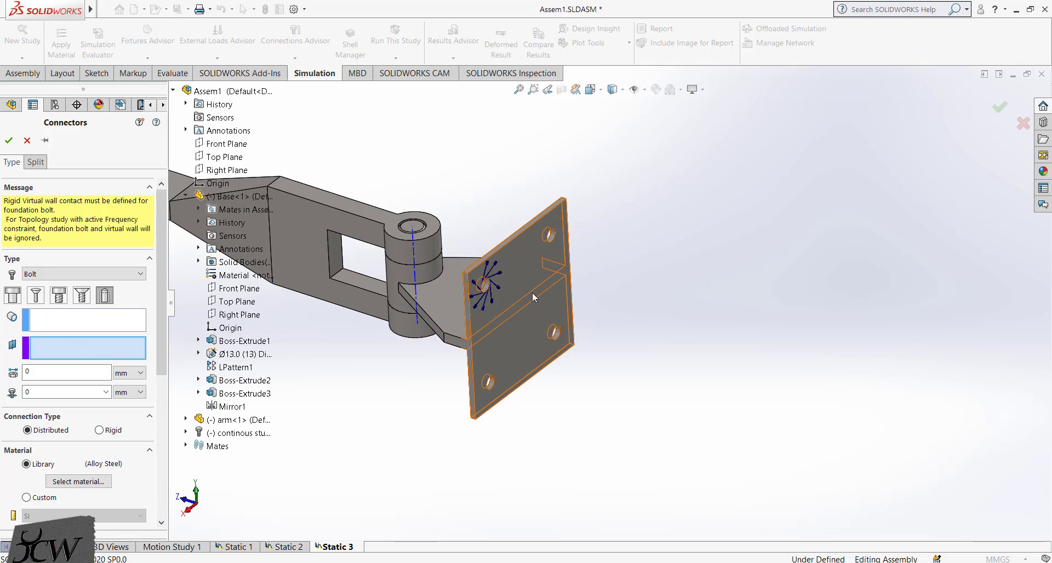
click(218, 144)
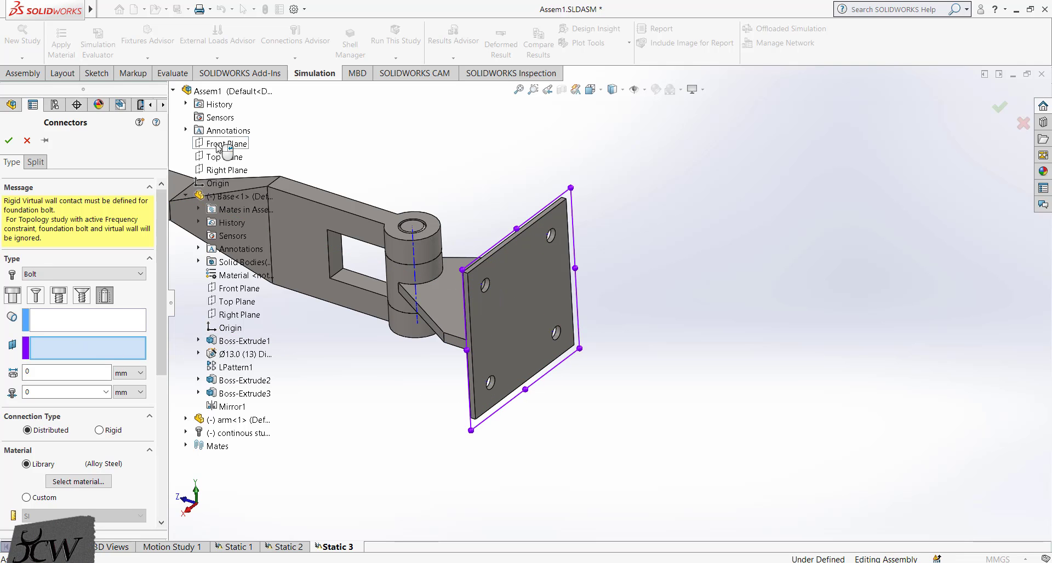
click(66, 323)
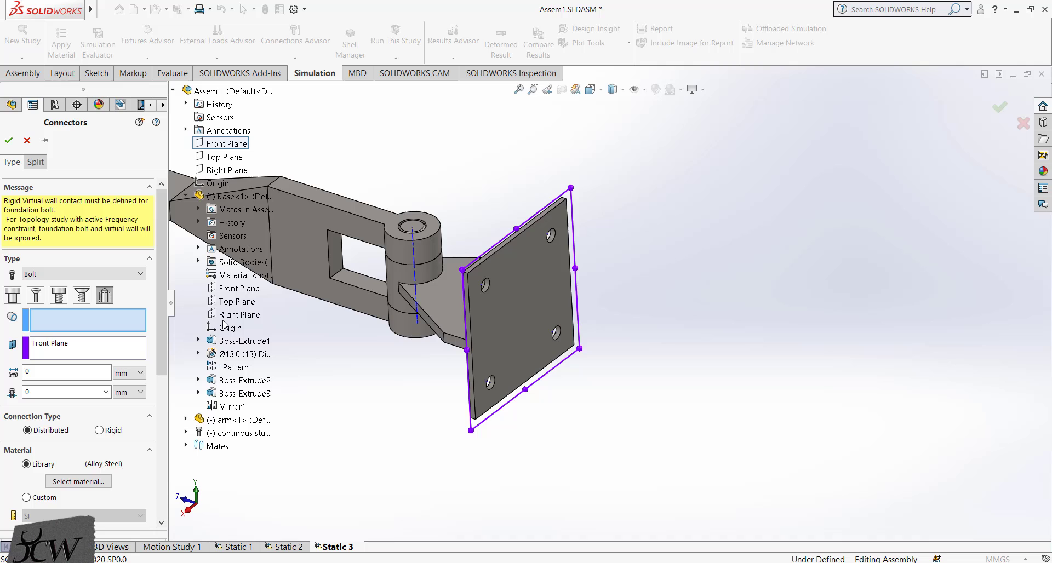
click(488, 287)
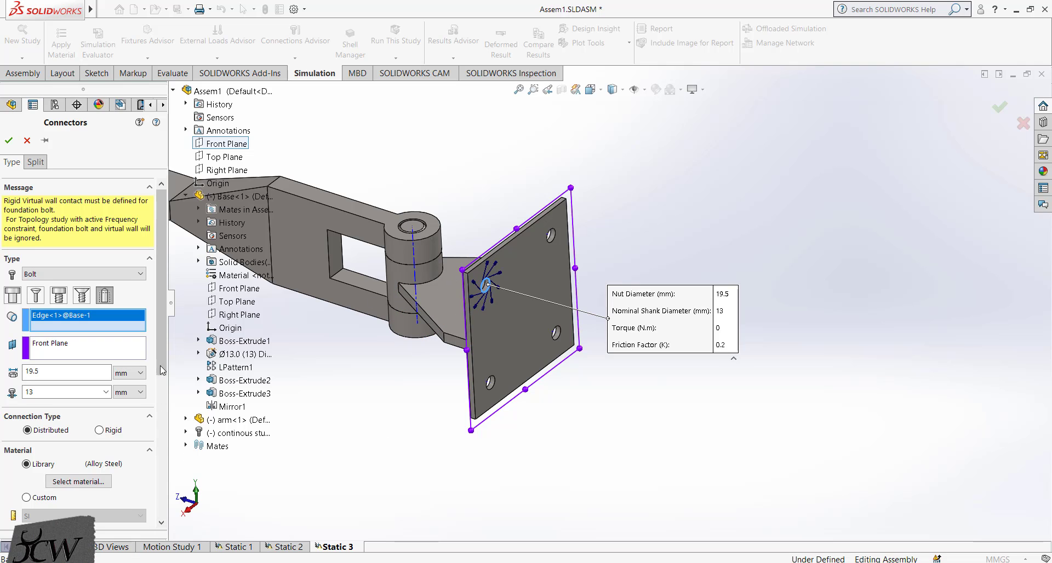
Enter 600 N·m torque and try to create the bolt, dismissing the nut hole warning
drag(159, 357, 162, 504)
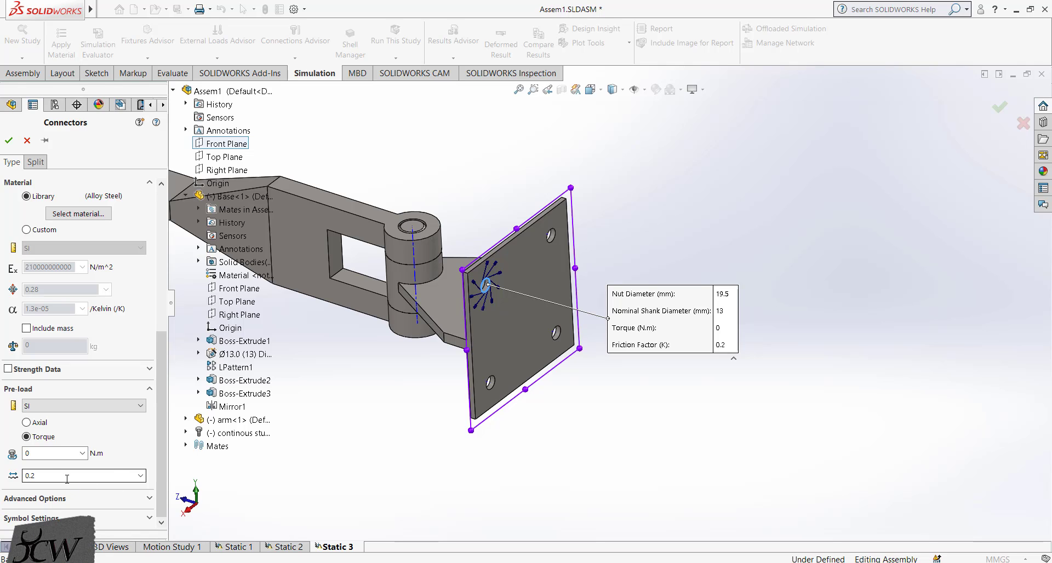
click(36, 453)
text(600)
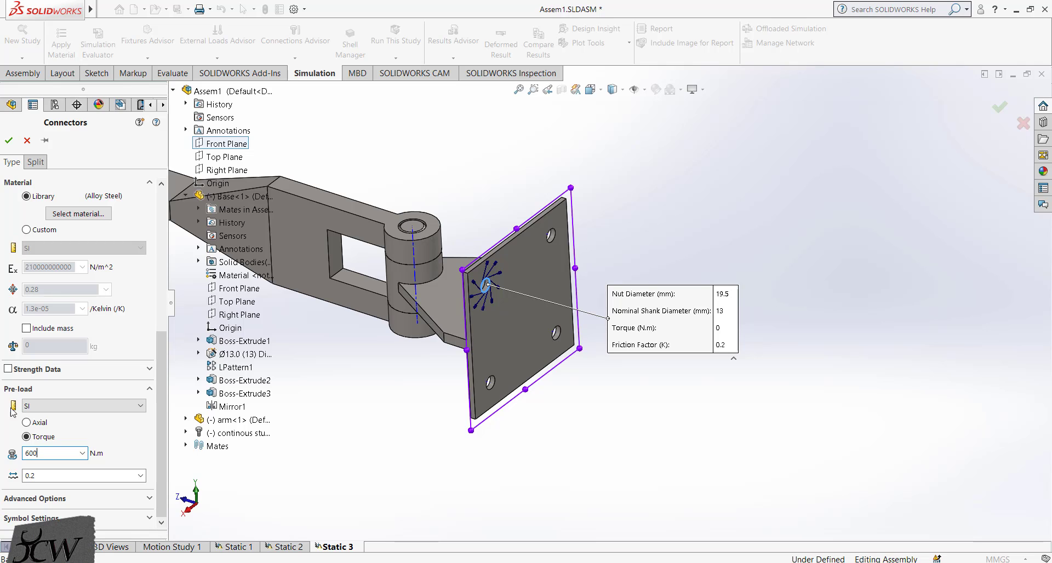
click(9, 141)
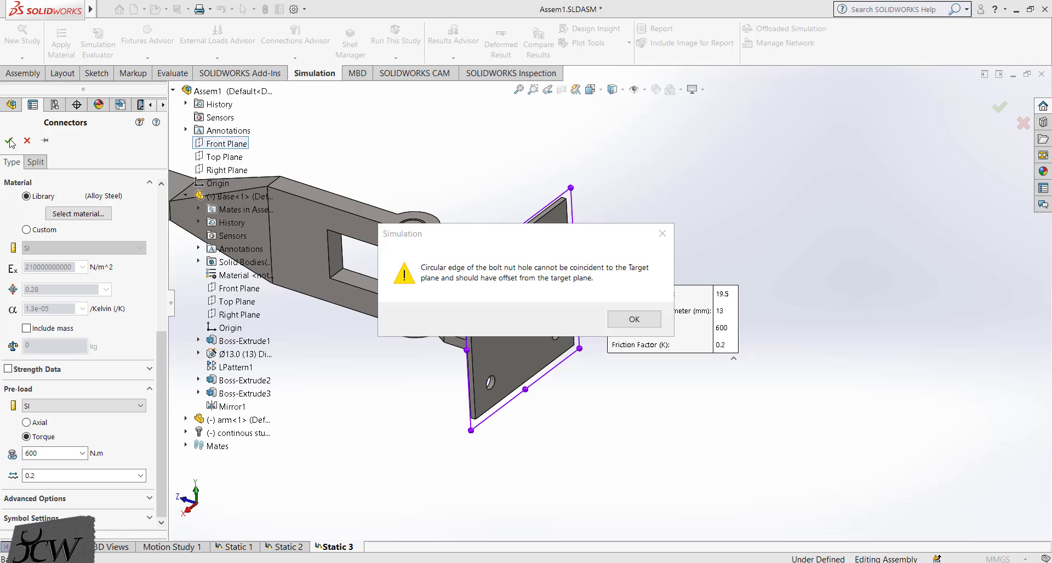
click(633, 319)
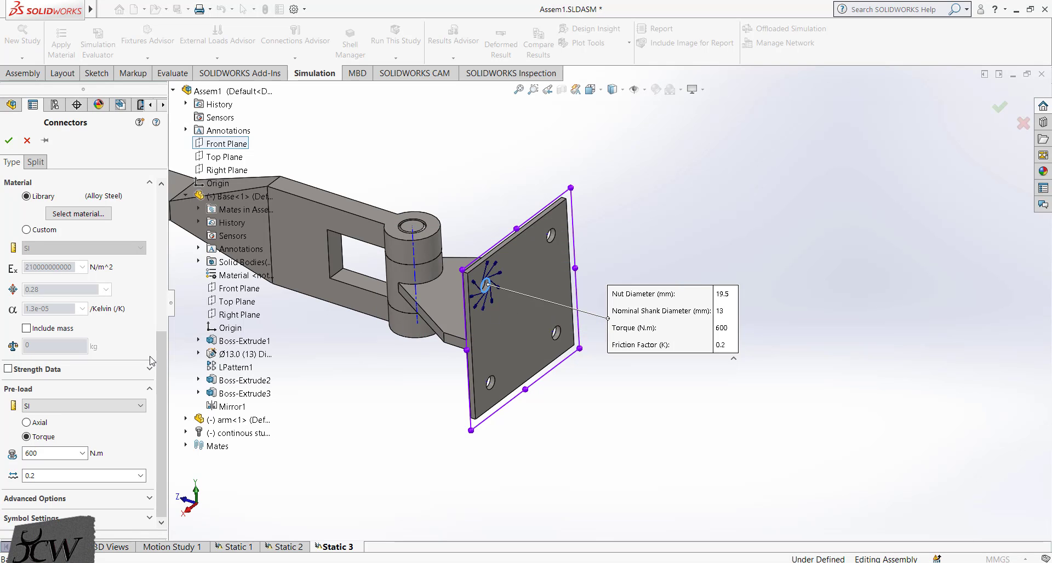
Reselect the plate hole edge, create Foundation Bolt-1, and view the plate face-on
scroll(151, 360, up, 5)
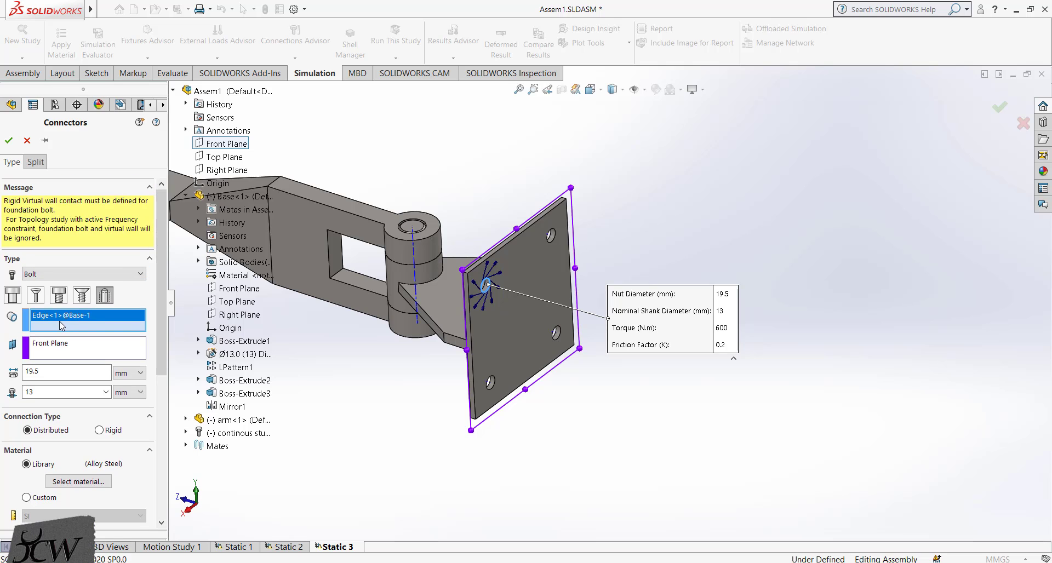
right_click(62, 324)
click(82, 327)
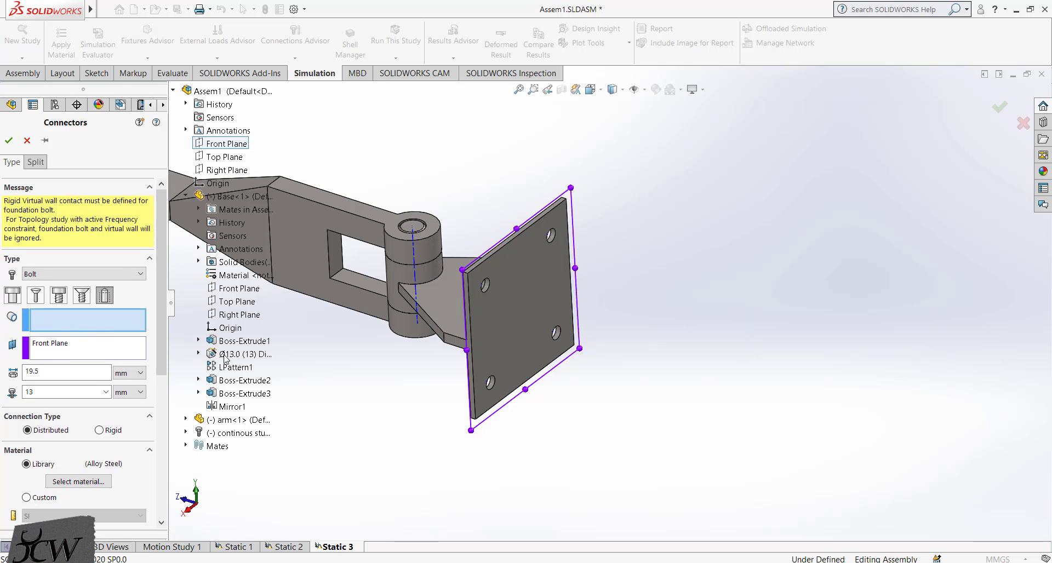
middle_drag(365, 383, 534, 340)
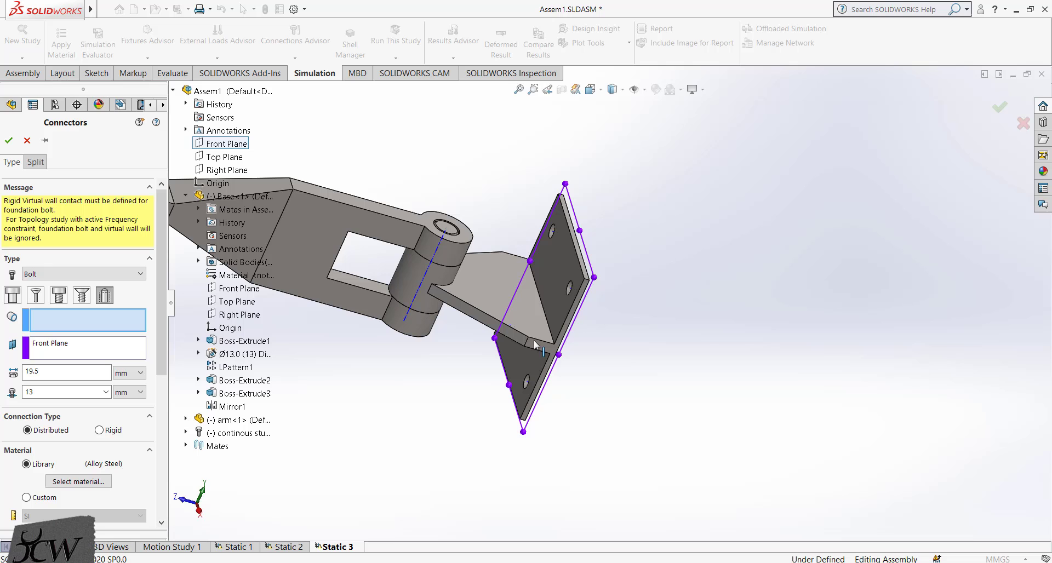
click(568, 286)
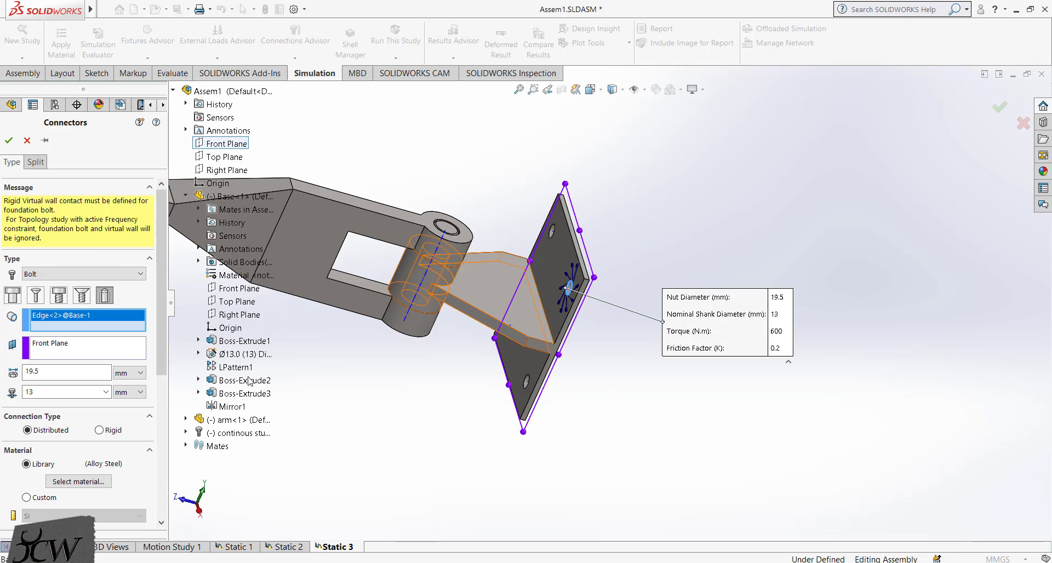
click(9, 140)
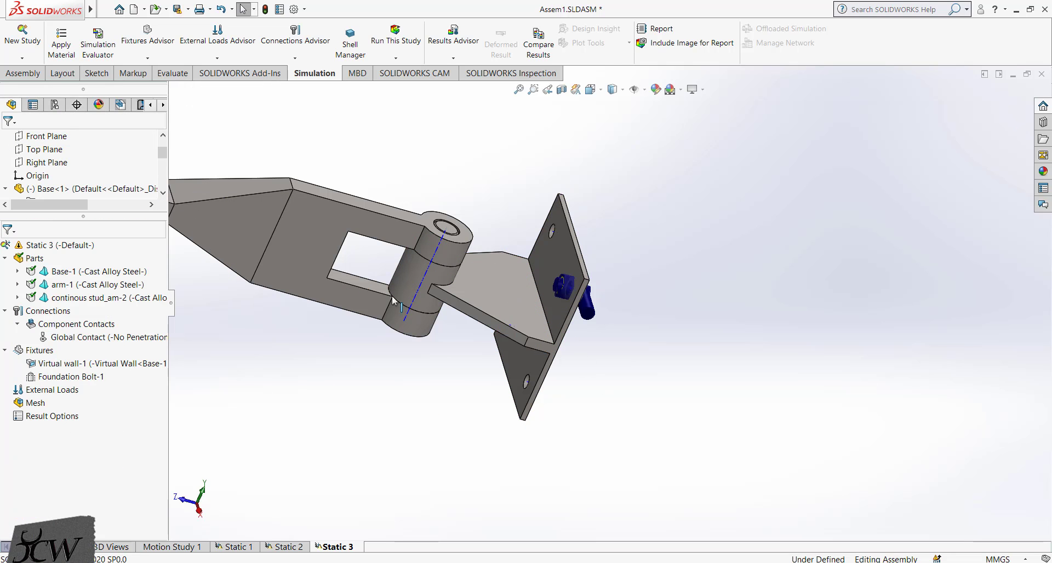
middle_drag(572, 356, 603, 222)
scroll(603, 222, down, 2)
middle_drag(569, 301, 638, 303)
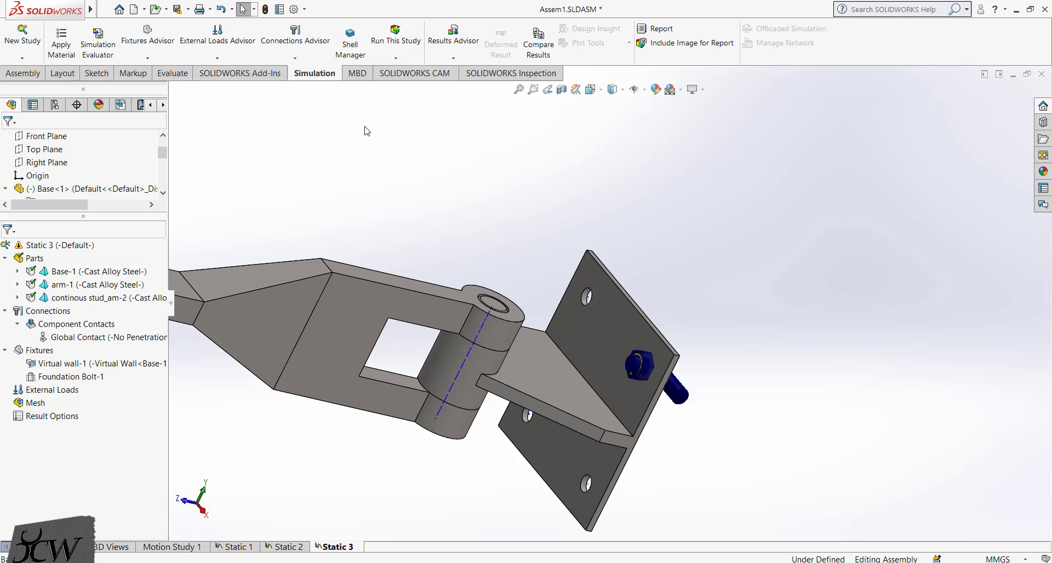
Start a standard Bolt connector with a plate hole edge as the head edge
click(295, 57)
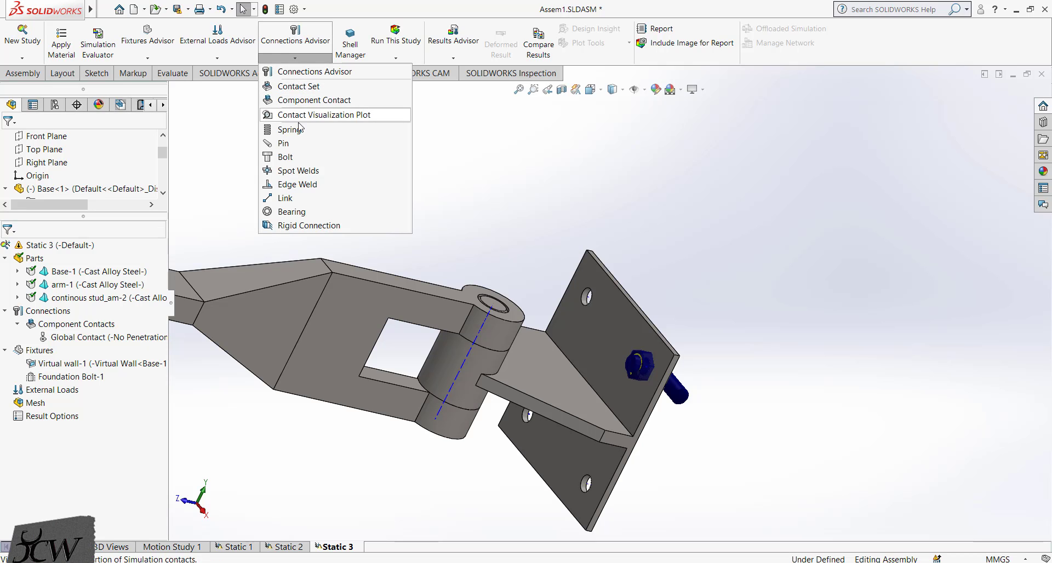
click(297, 165)
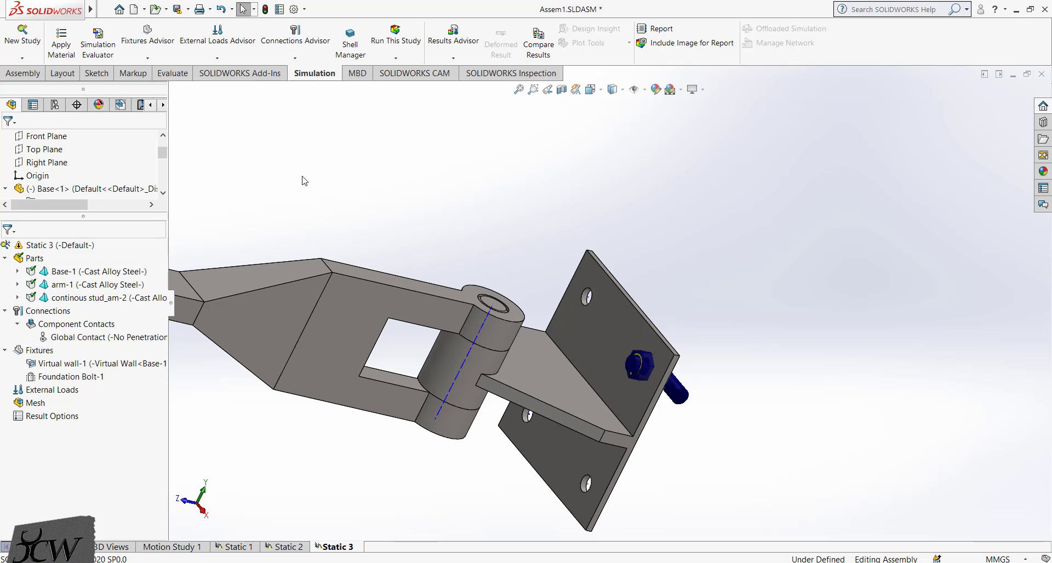
click(582, 296)
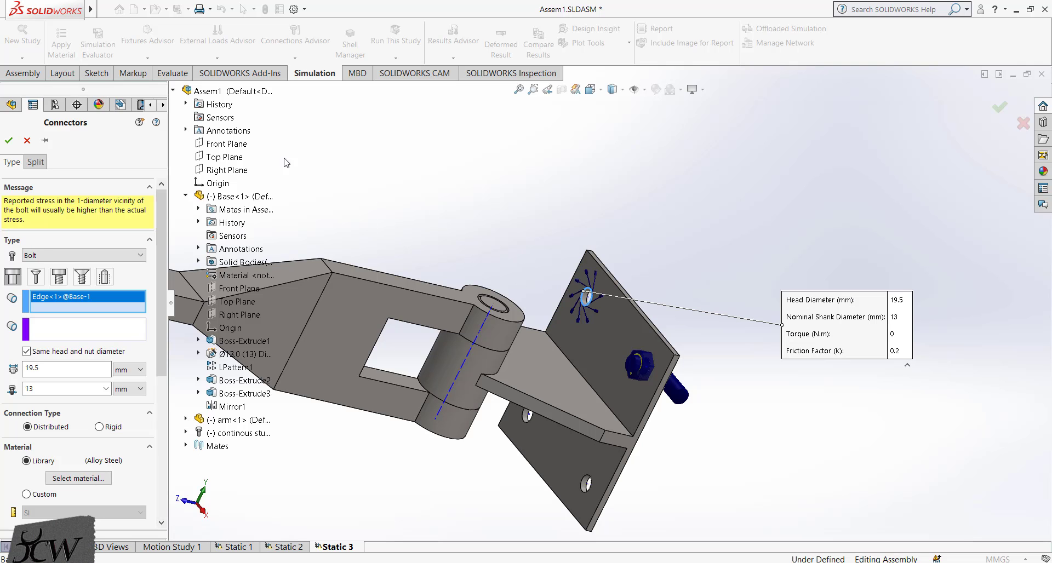
click(78, 332)
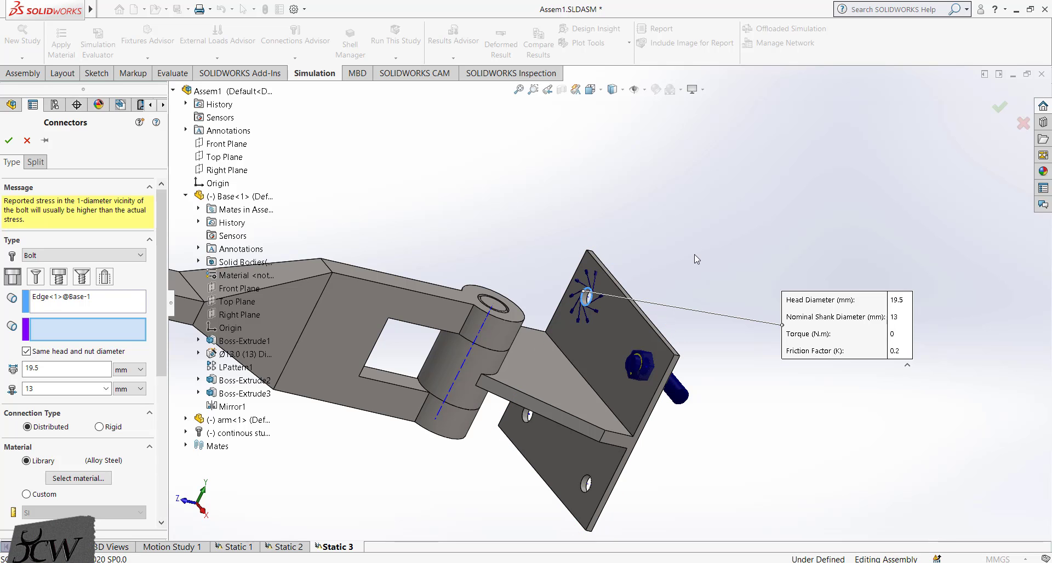
middle_drag(688, 262, 617, 248)
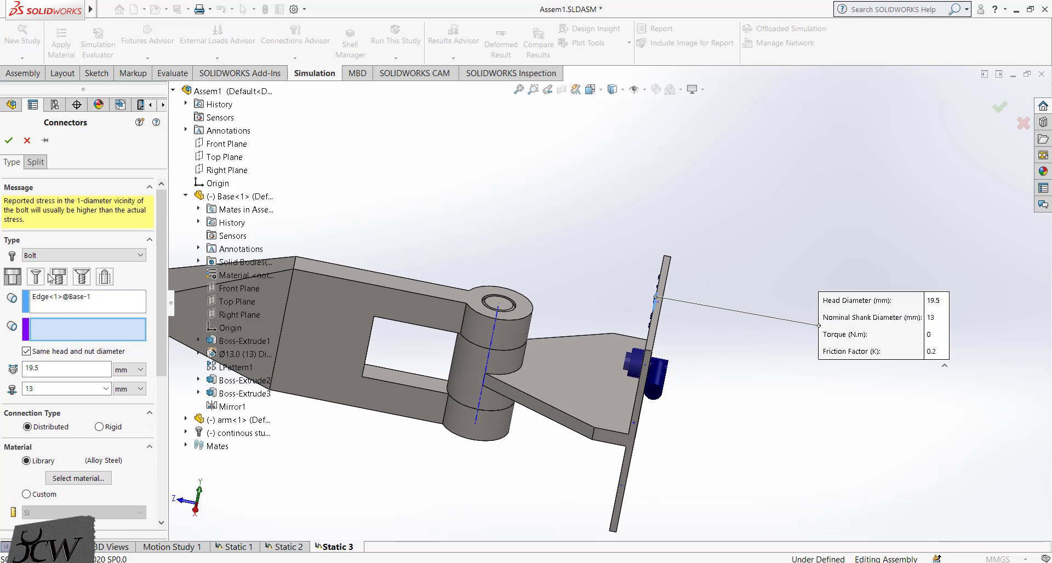
Enter 600 torque, accept the missing circular edge rejection, and switch to Foundation Bolt
drag(161, 213, 169, 360)
click(45, 454)
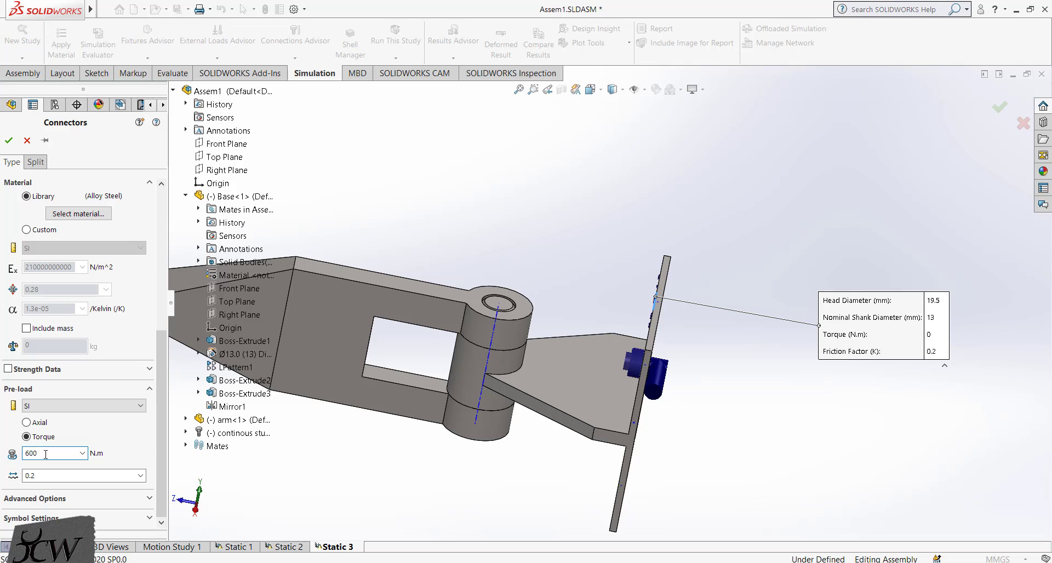
click(10, 141)
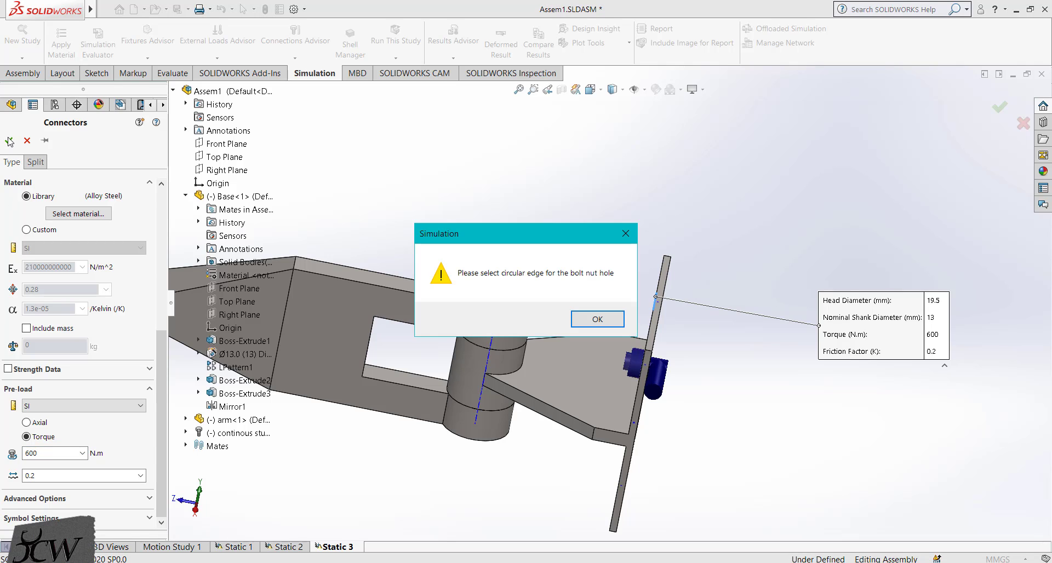
click(602, 318)
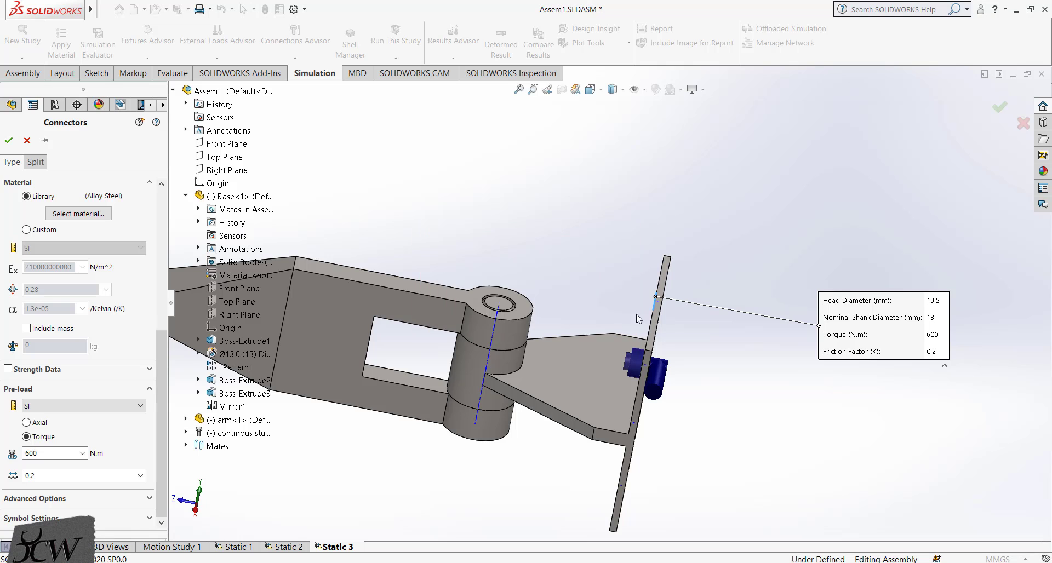
middle_drag(675, 312, 398, 288)
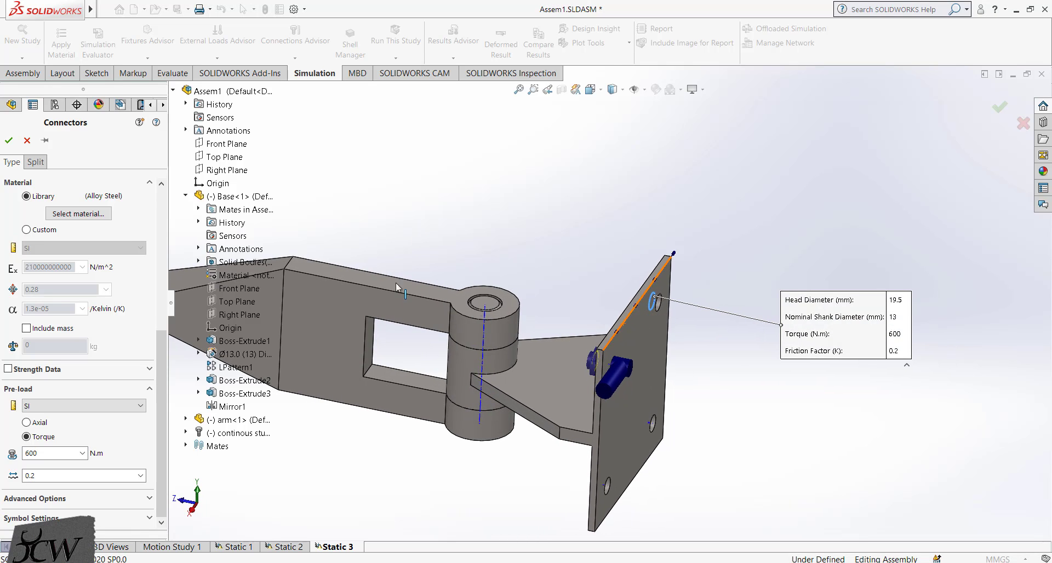
drag(158, 353, 159, 215)
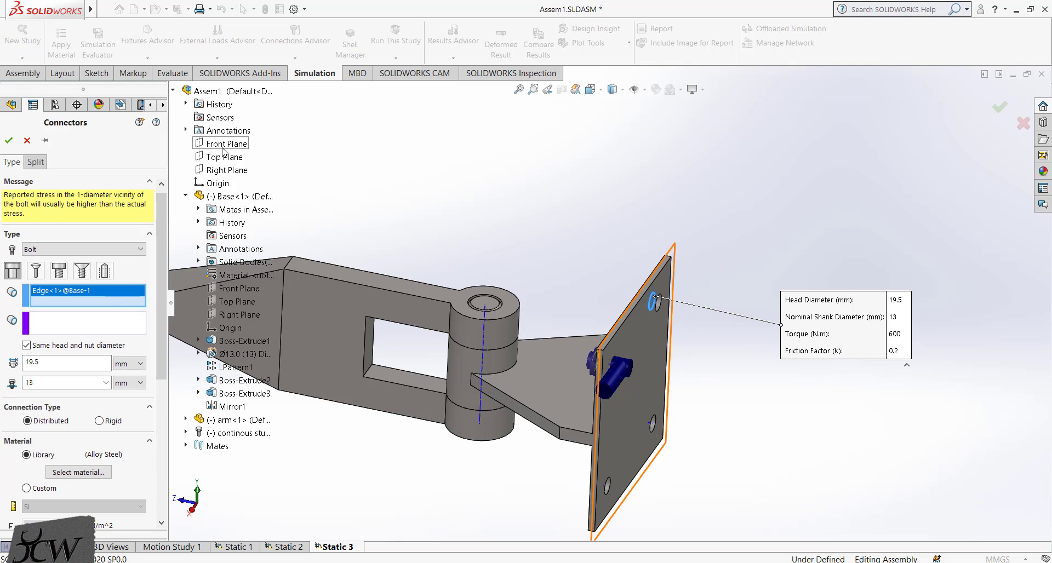
click(105, 271)
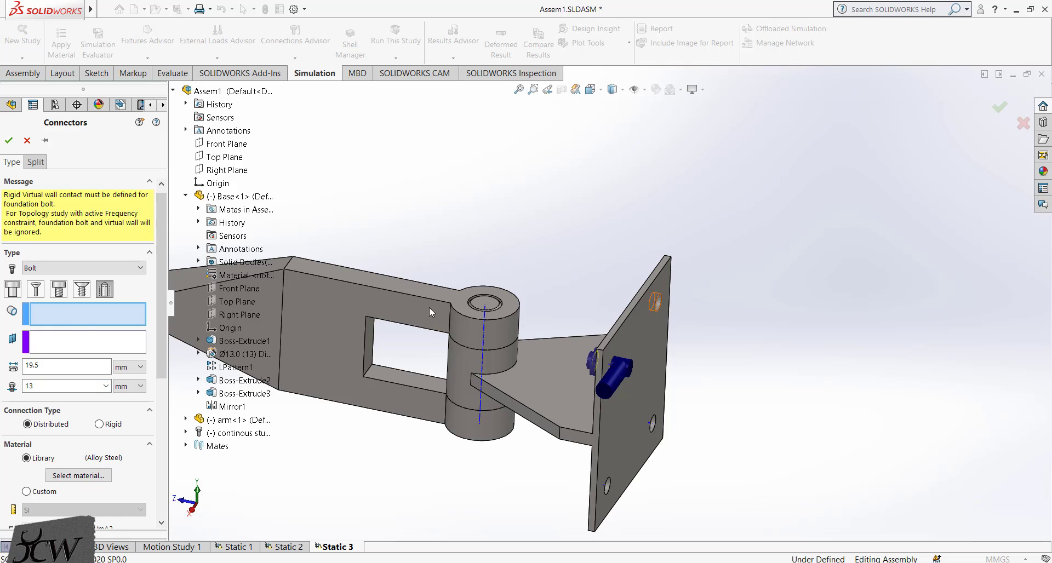
Add Foundation Bolt-2 through the upper plate hole, targeting the Front Plane
middle_drag(496, 300, 569, 285)
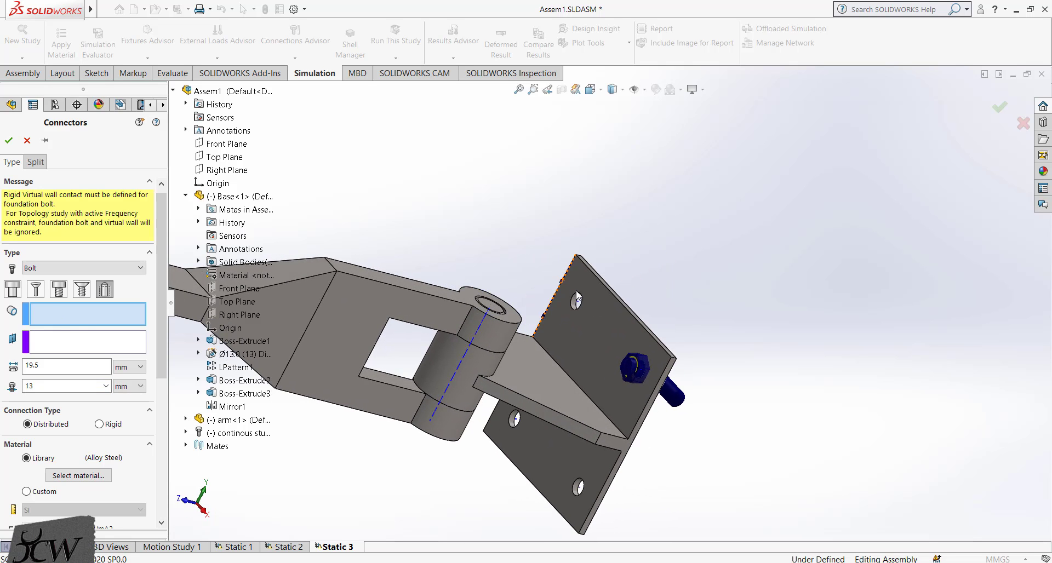
click(576, 299)
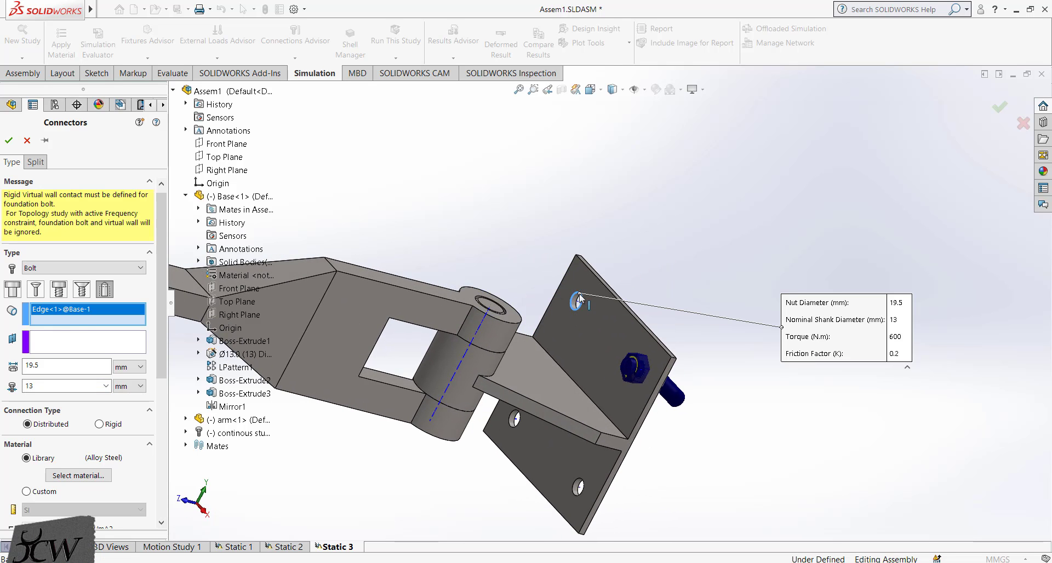
click(86, 351)
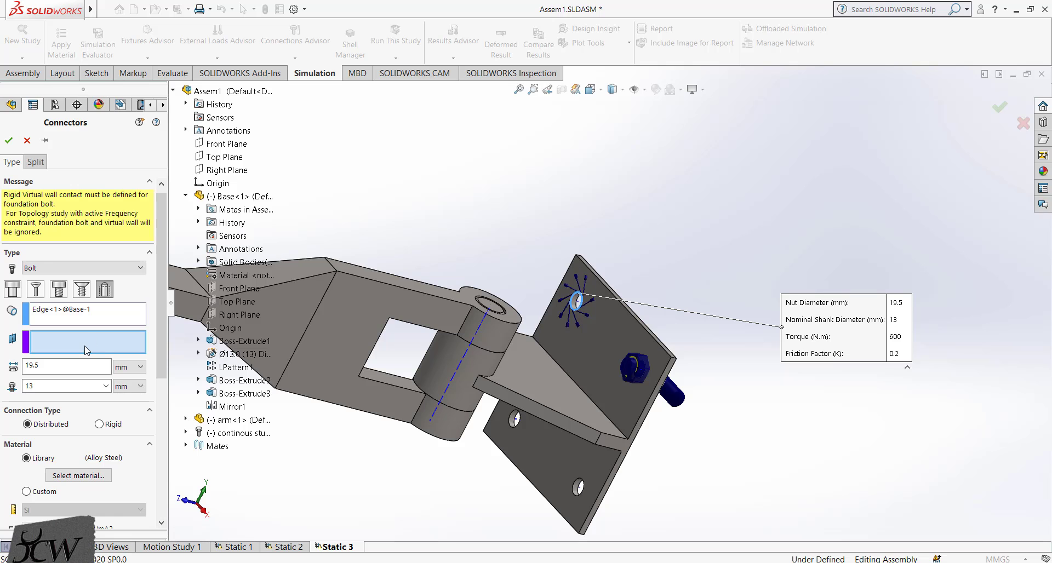
click(226, 144)
scroll(165, 307, down, 3)
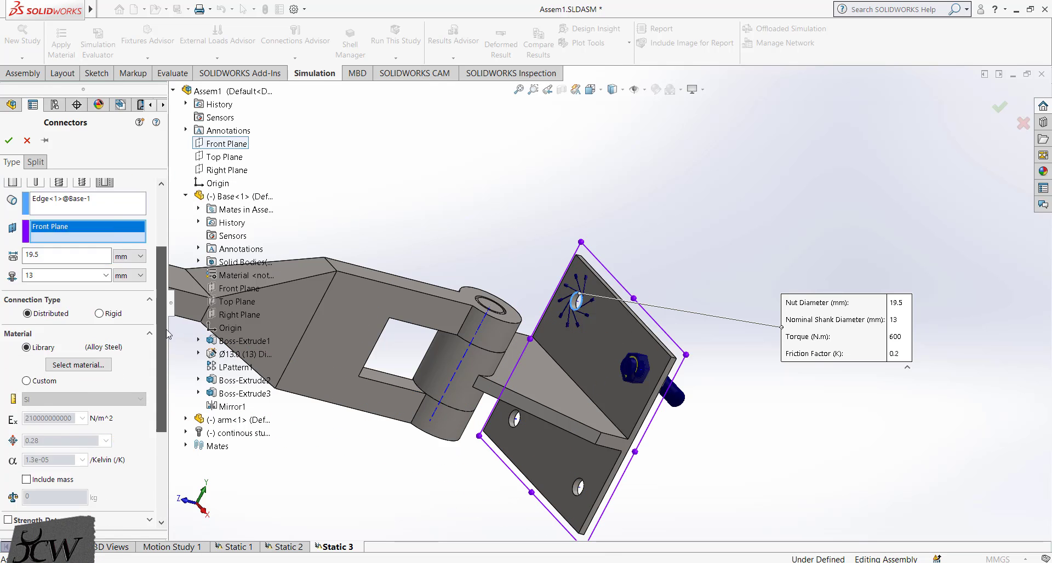
scroll(109, 307, up, 3)
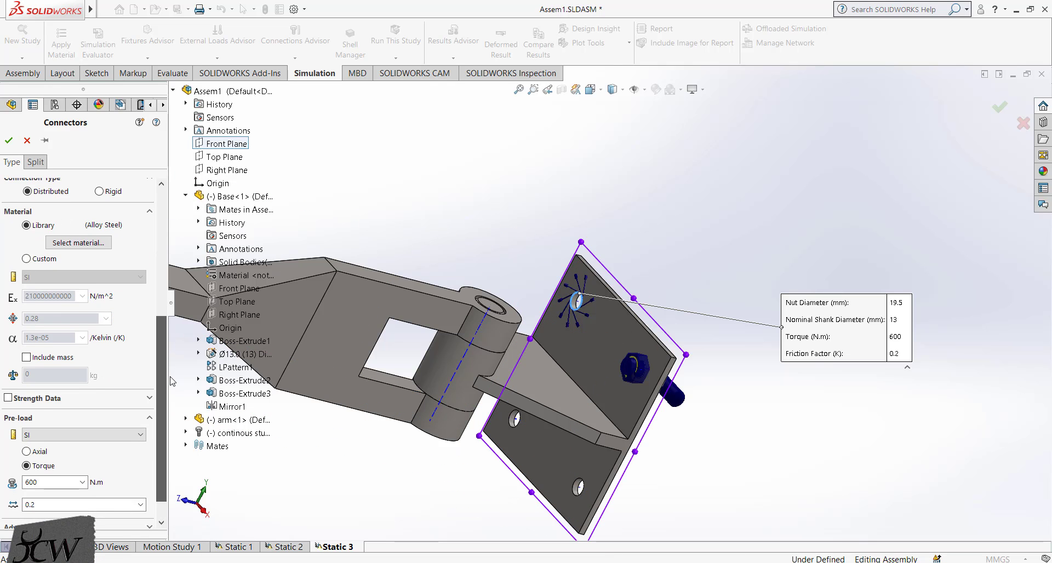
click(8, 143)
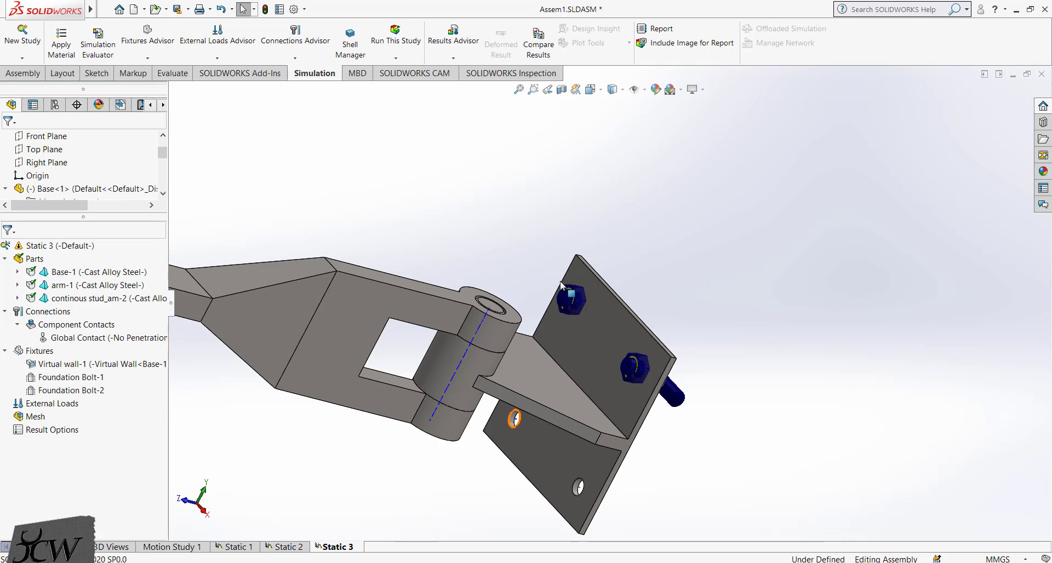
scroll(535, 216, up, 5)
scroll(600, 378, down, 3)
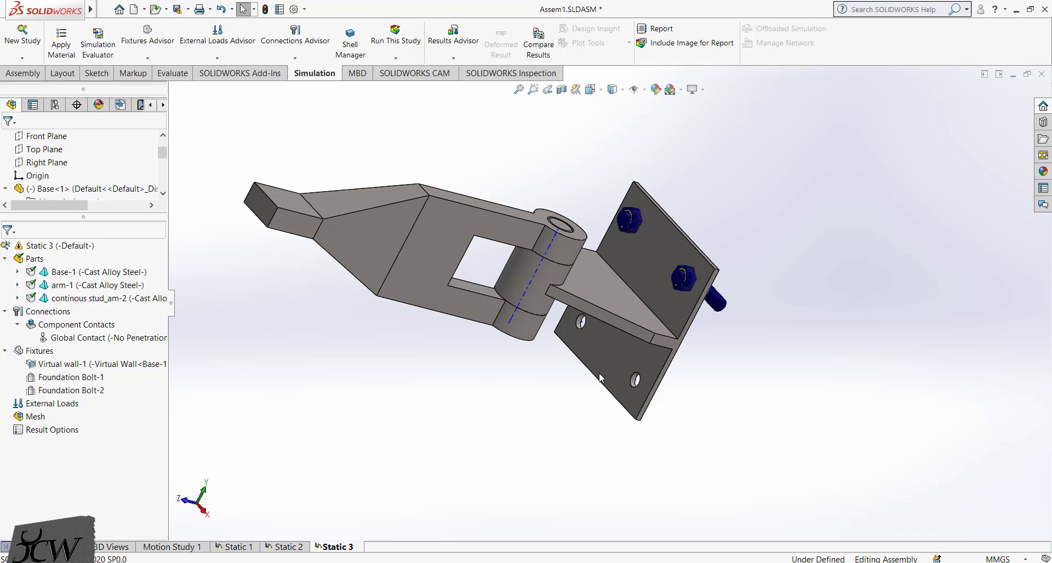
scroll(599, 378, down, 2)
Add Foundation Bolt-3 in the lower plate hole, walled at Front Plane with 600 N·m pre-load torque
click(295, 57)
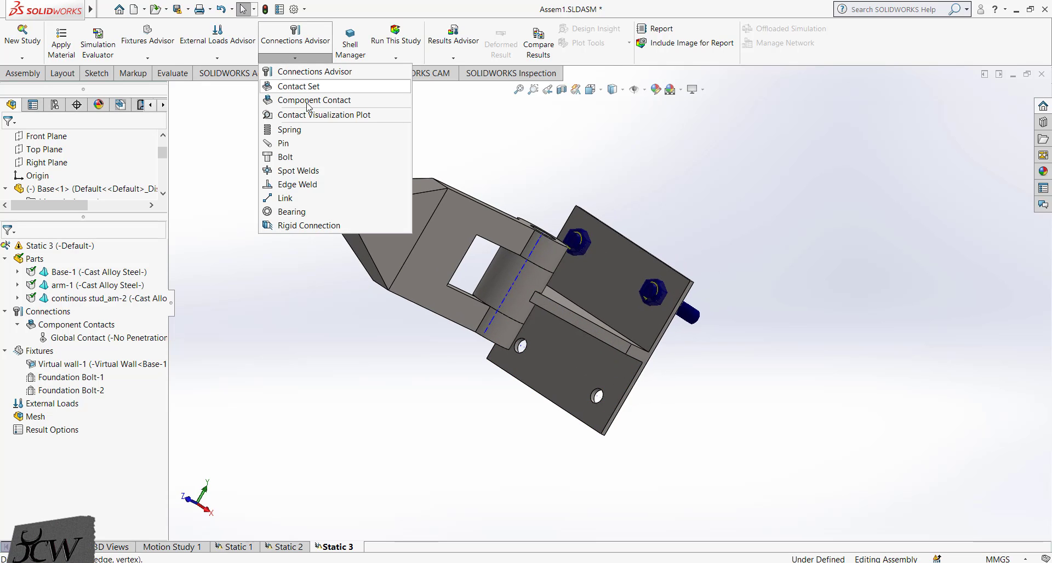
click(292, 159)
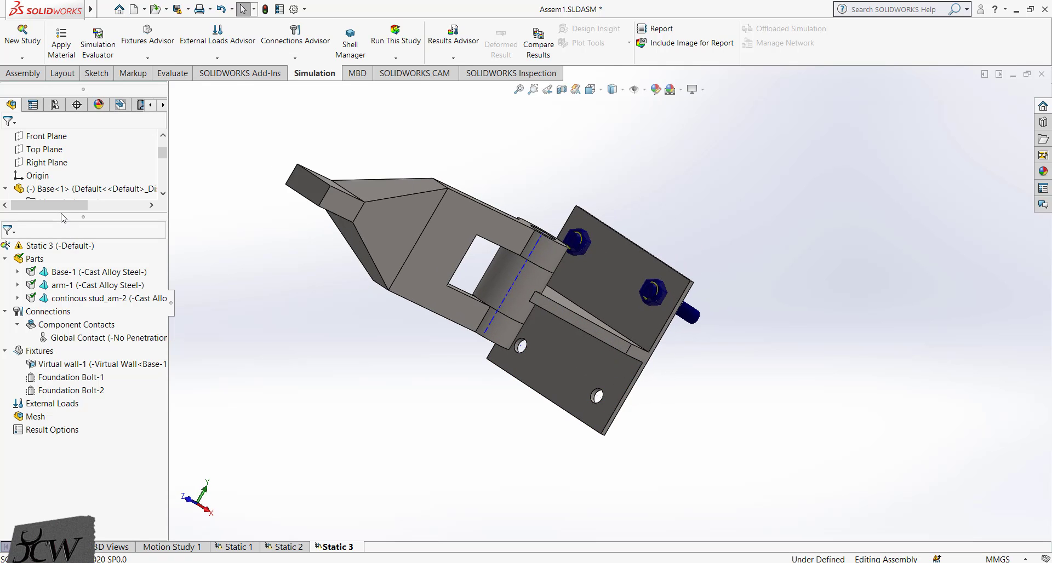
click(105, 277)
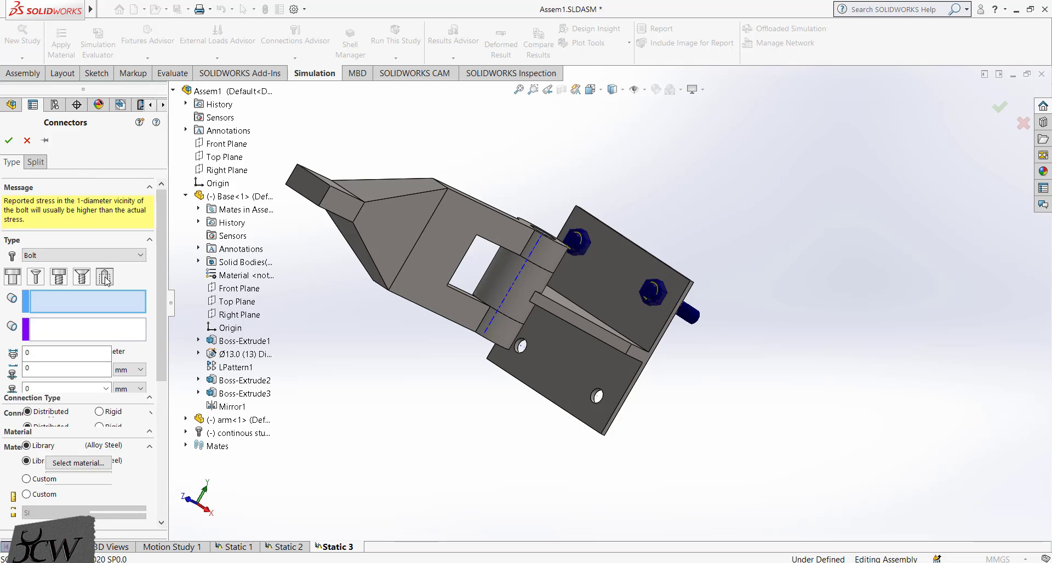
click(596, 395)
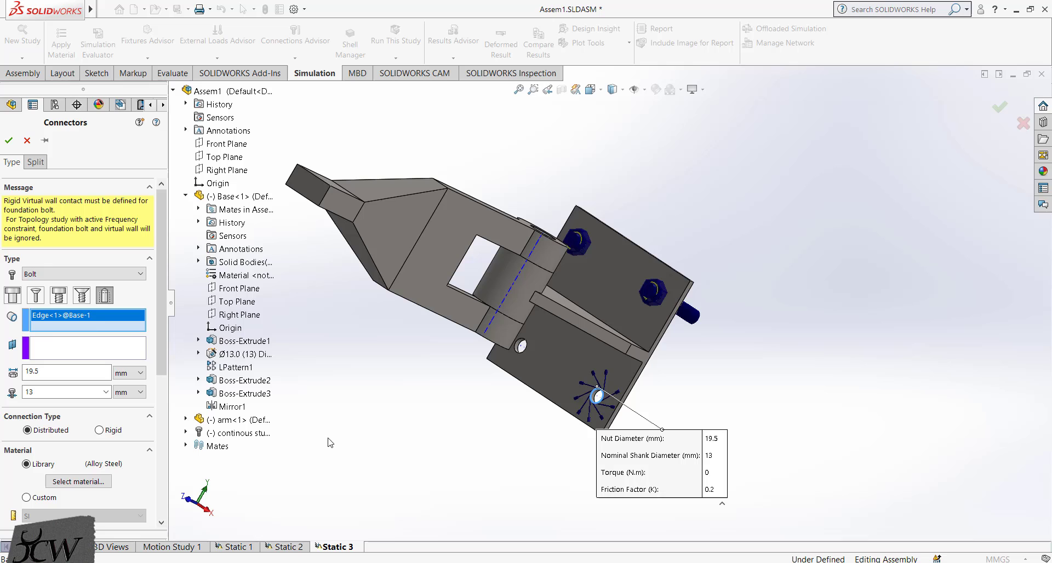
click(72, 350)
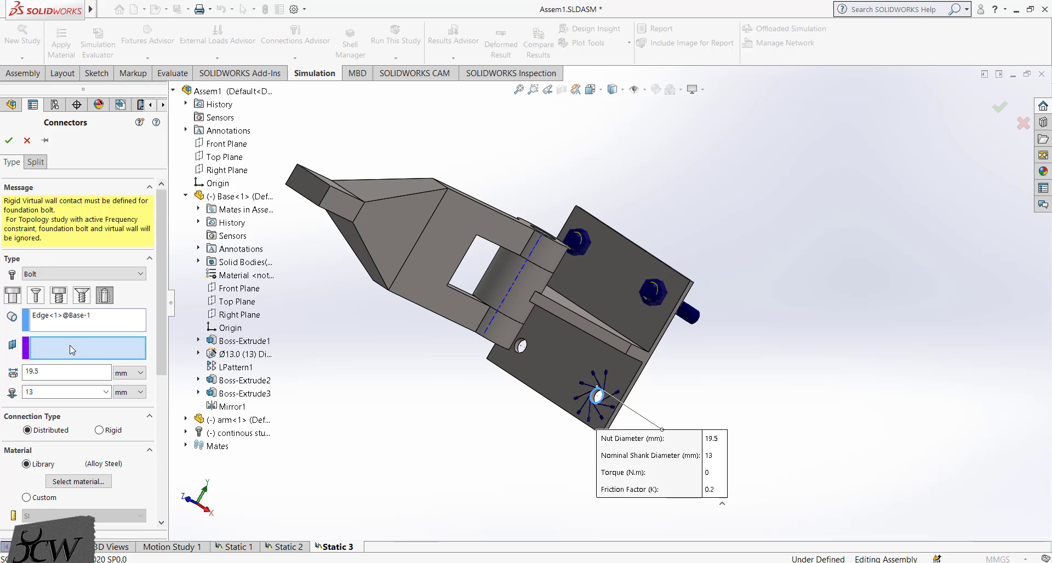
click(214, 144)
drag(165, 254, 162, 371)
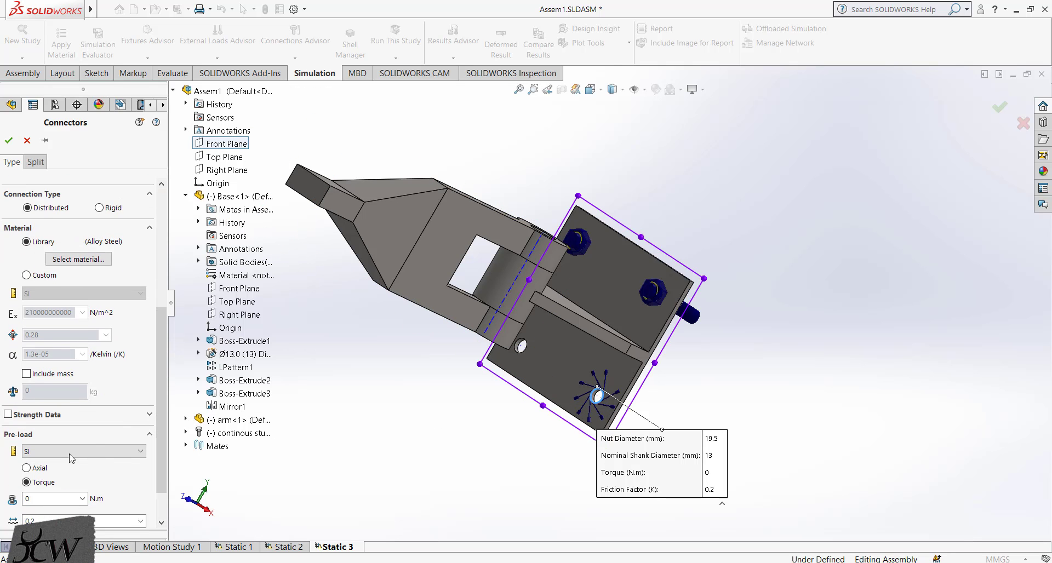
click(60, 498)
text(600)
click(7, 144)
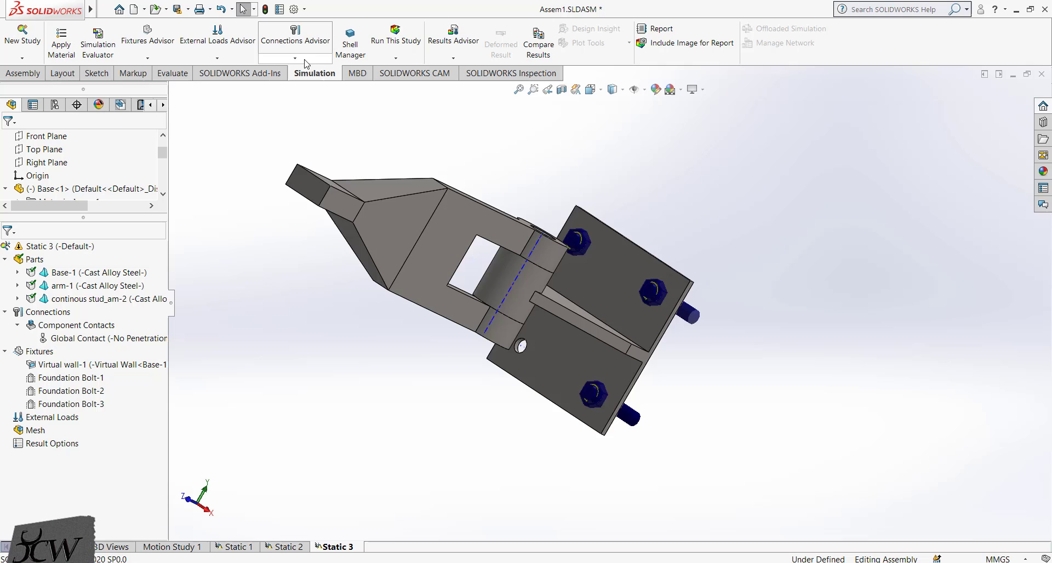
click(304, 60)
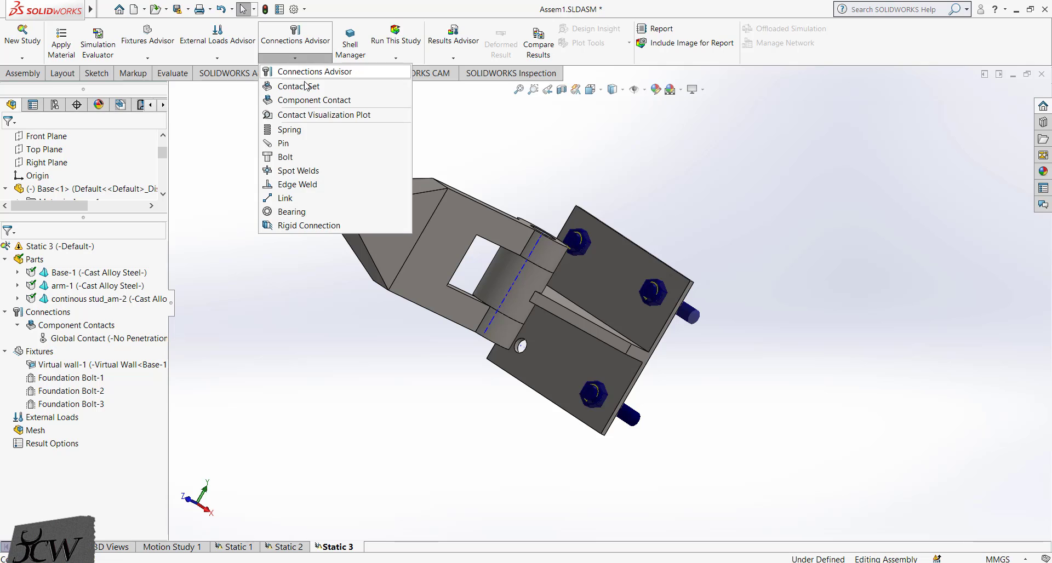
Start a foundation bolt on the remaining empty plate hole with Front Plane as its wall
click(294, 160)
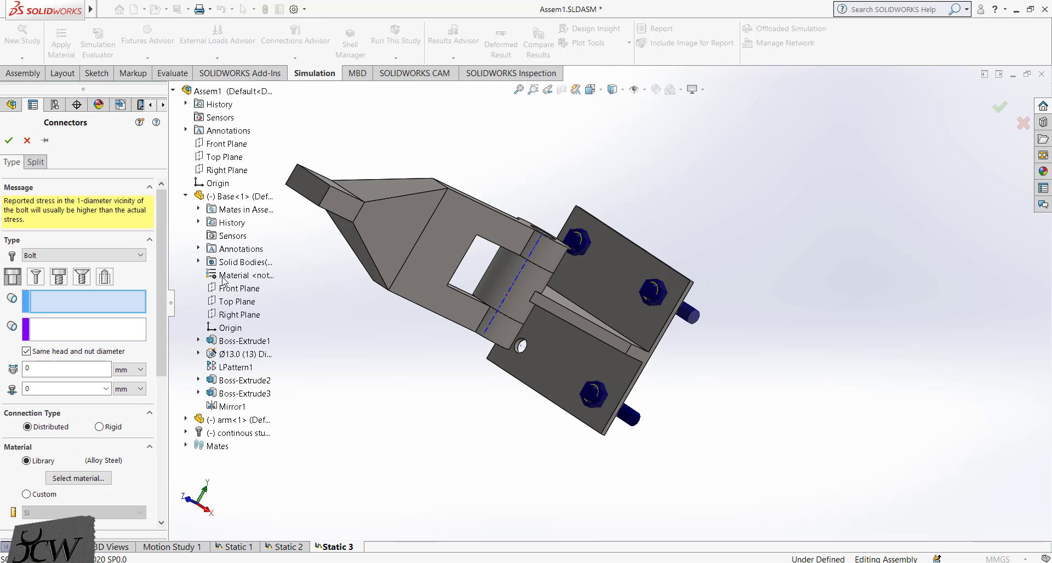
click(105, 277)
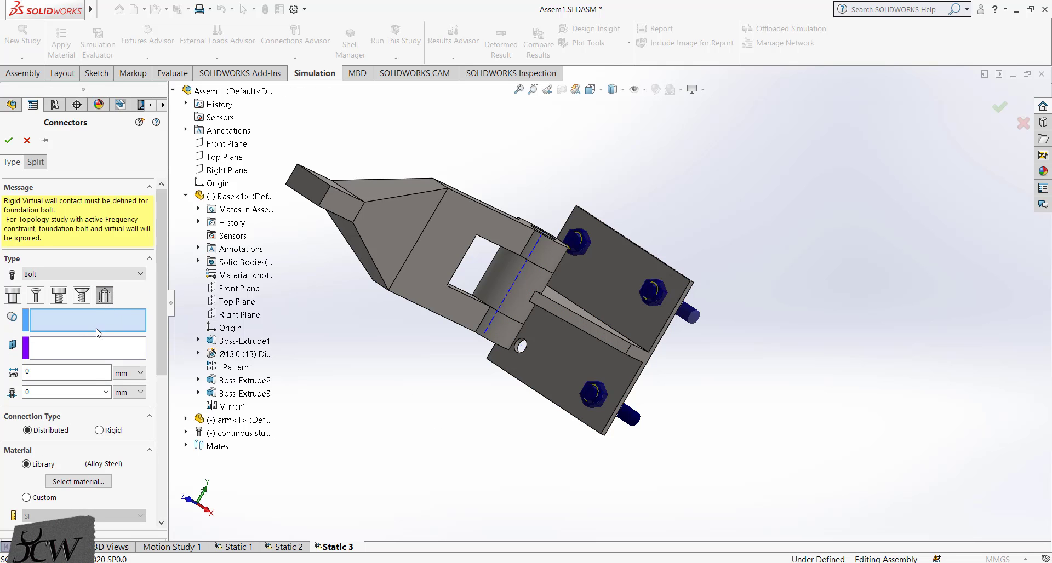
click(518, 351)
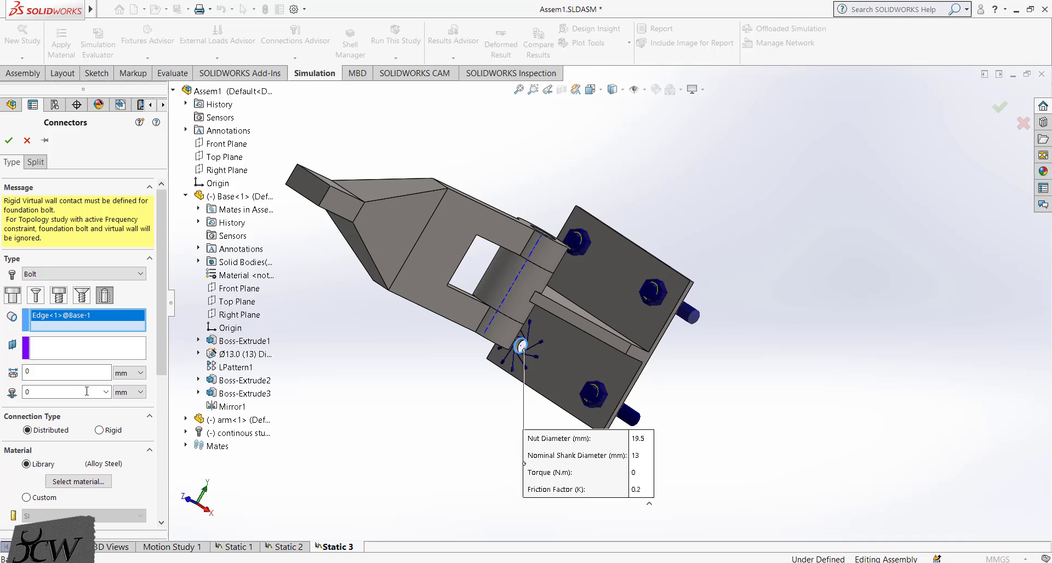
click(59, 351)
middle_drag(674, 391, 762, 356)
click(221, 146)
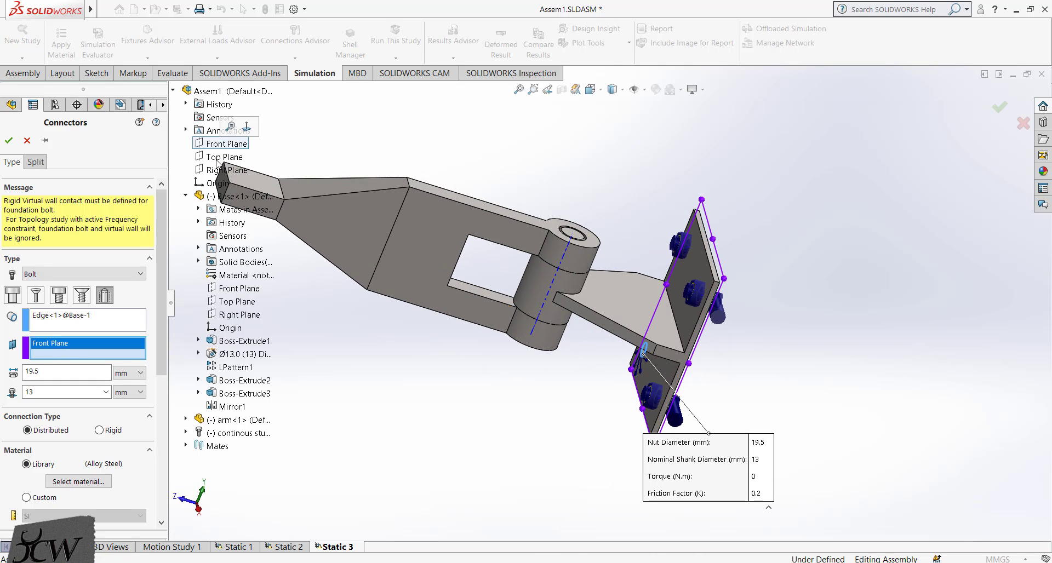
Give the bolt a 600 N·m pre-load torque and confirm it as Foundation Bolt-4
scroll(159, 346, down, 3)
scroll(166, 425, down, 3)
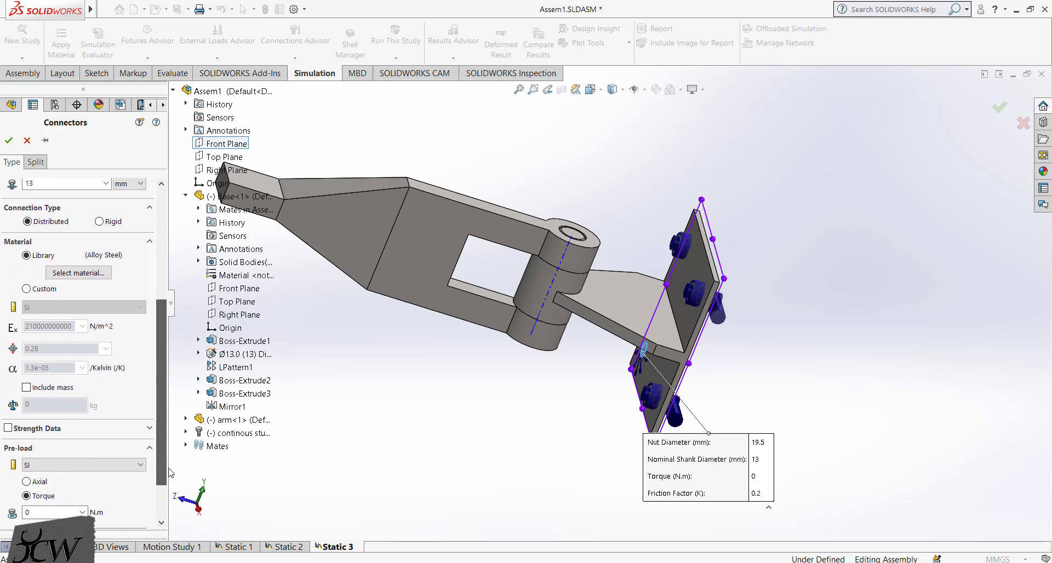
click(35, 455)
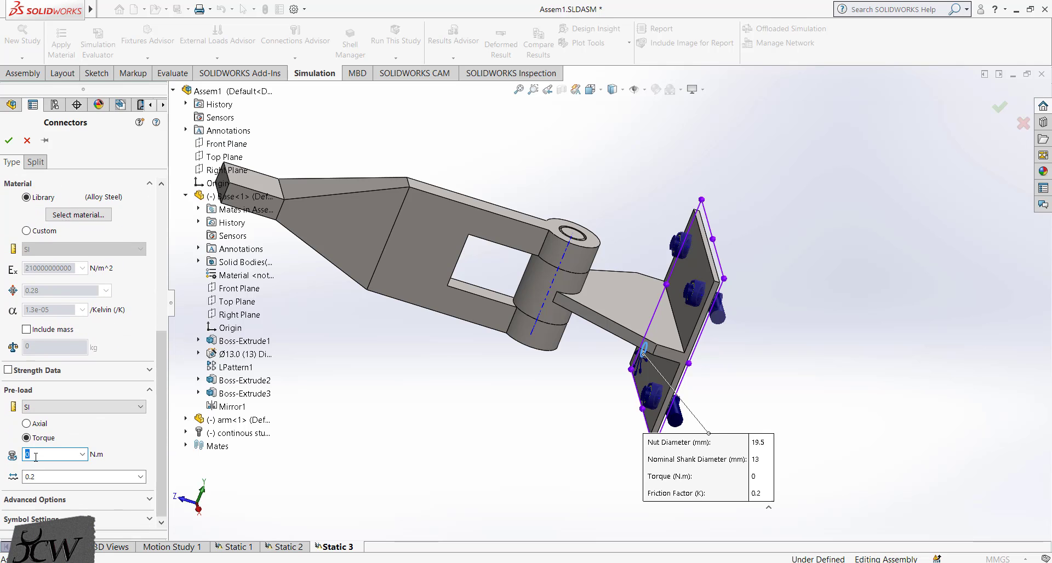
text(600)
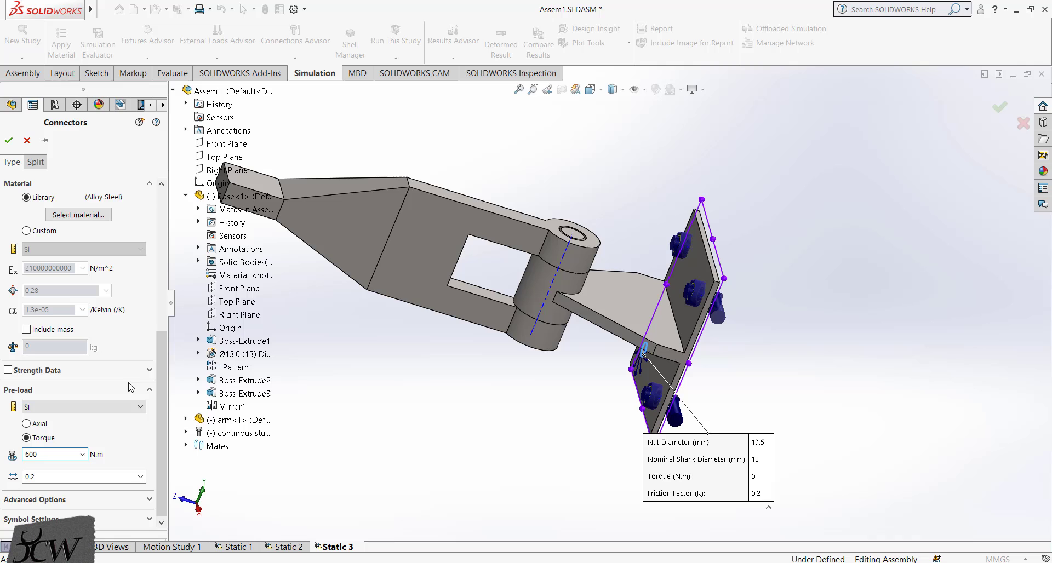
drag(161, 415, 163, 266)
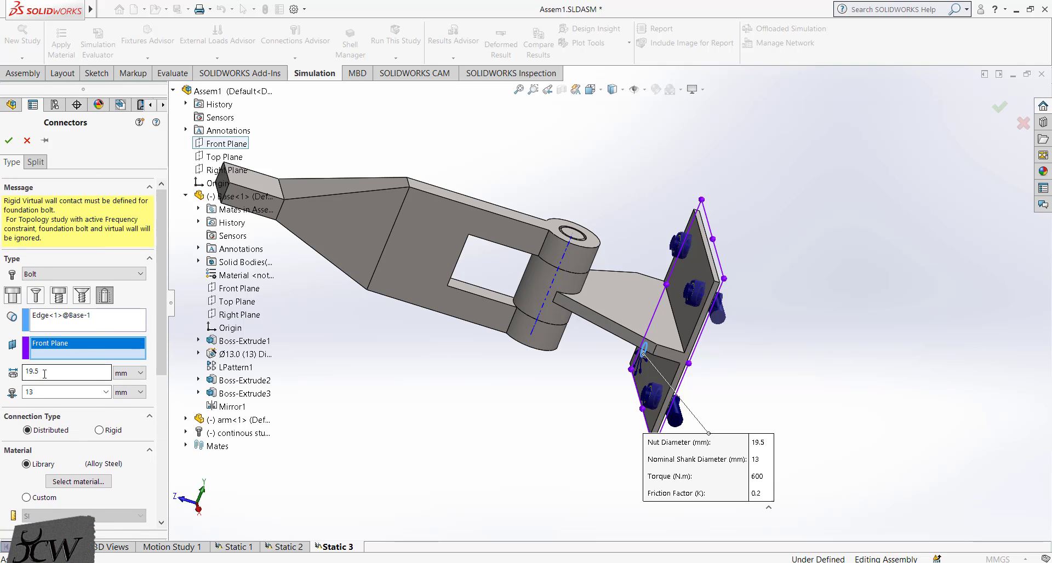
click(51, 391)
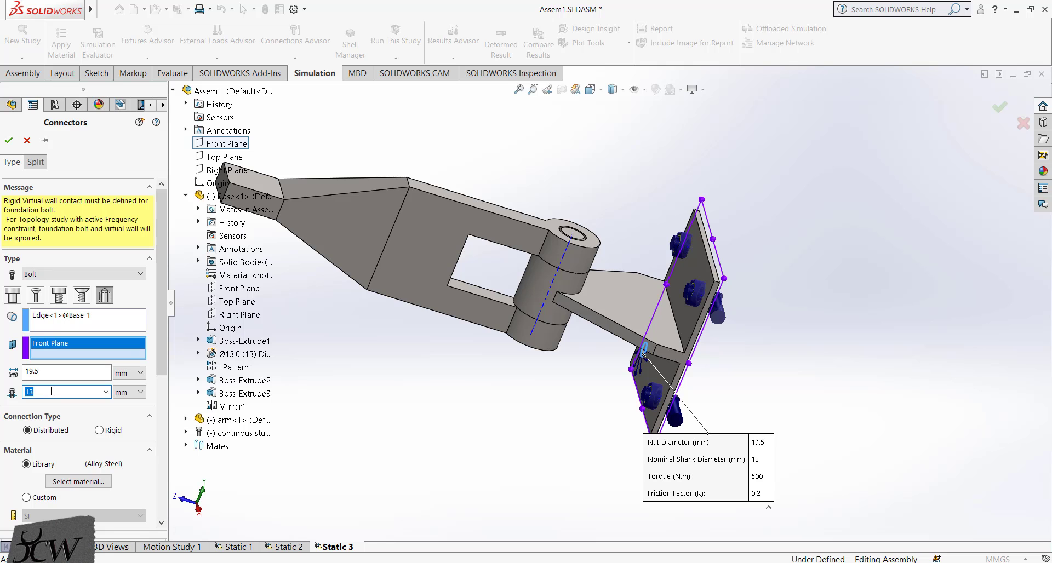
middle_drag(471, 406, 507, 426)
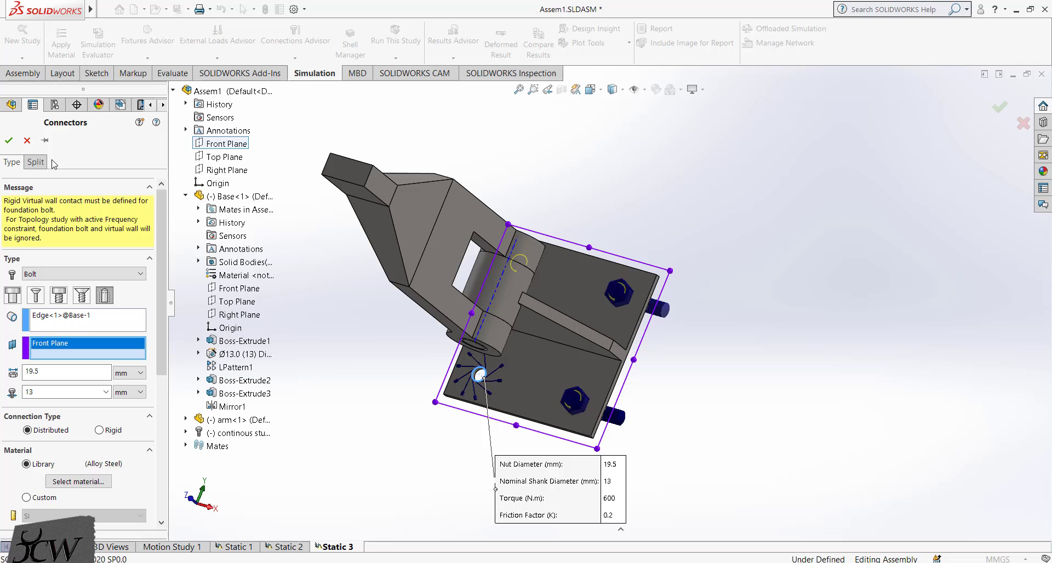
click(8, 142)
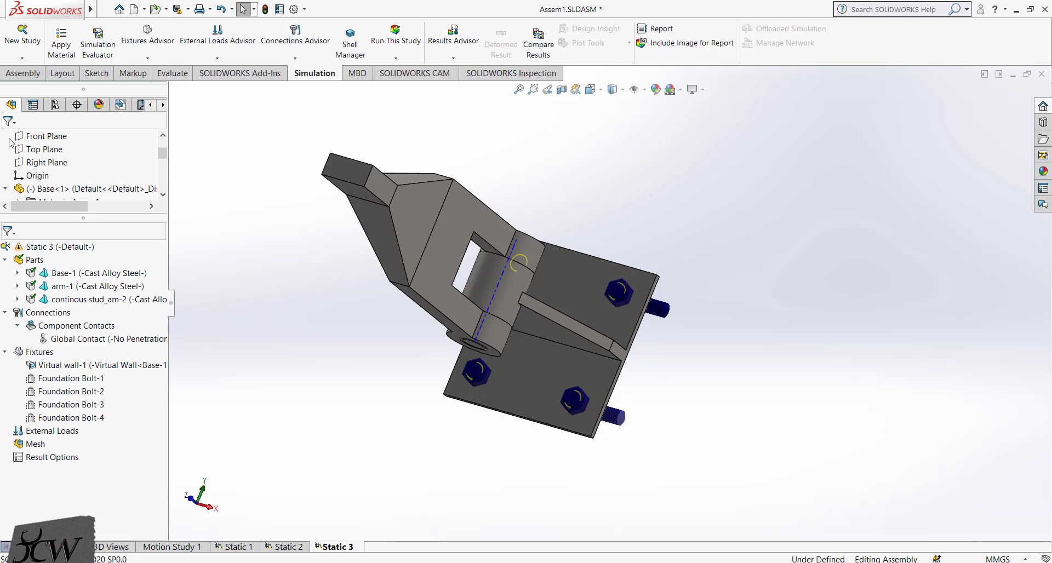
middle_drag(497, 203, 534, 359)
Return to the isometric view and start a force load on the arm's end face
scroll(466, 410, down, 2)
scroll(504, 328, up, 5)
scroll(672, 178, down, 1)
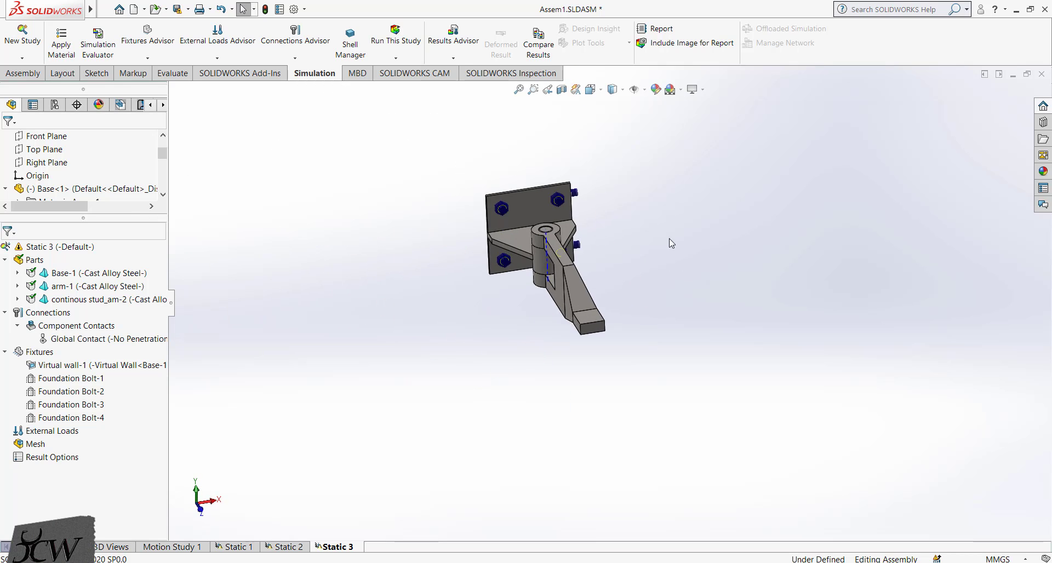
middle_drag(673, 178, 613, 230)
key(ctrl+7)
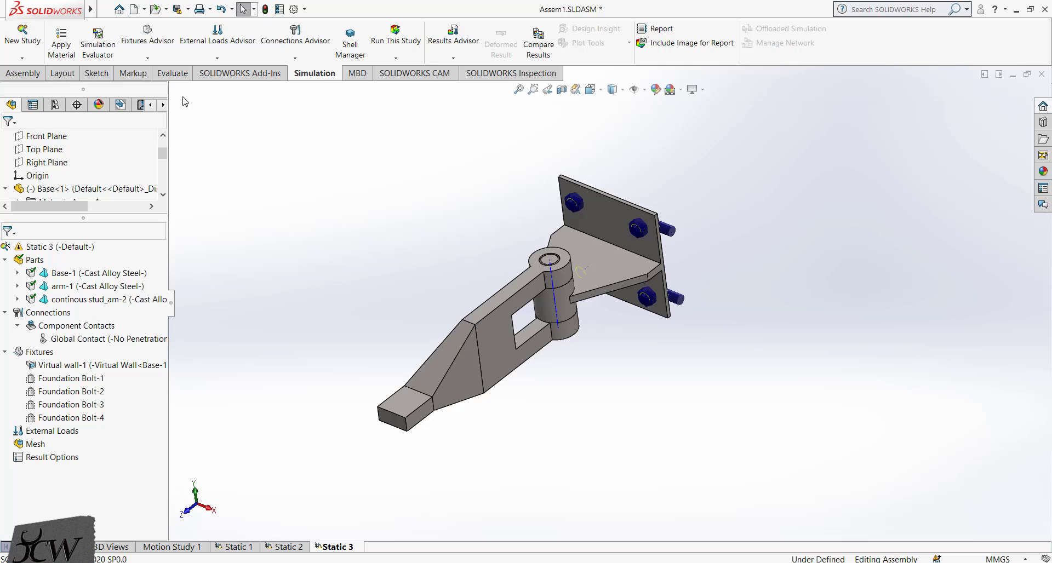
click(217, 58)
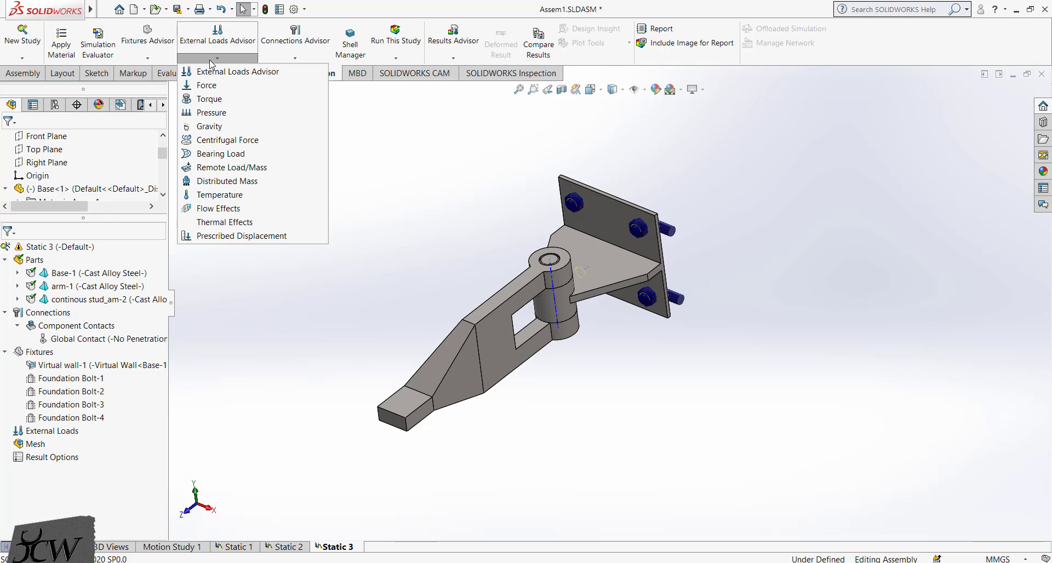
click(206, 85)
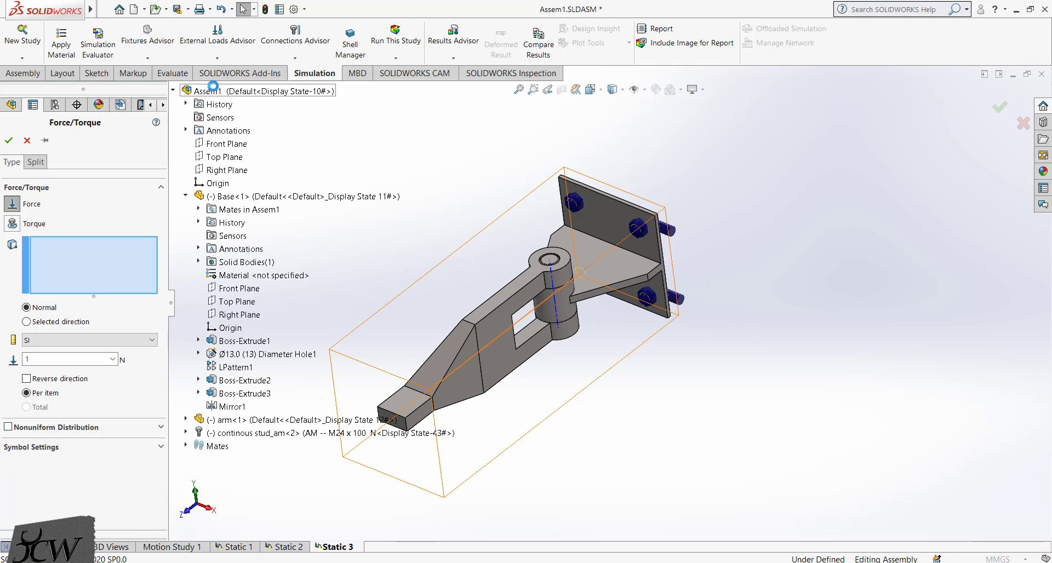
click(409, 404)
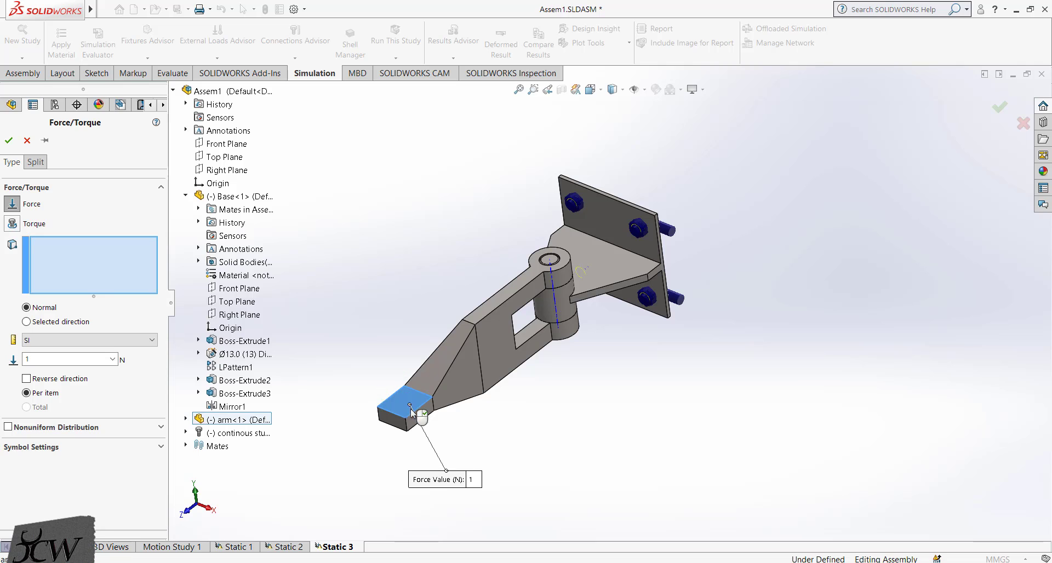
Set the force to 100 kgf in Metric (G) units and confirm it as Force-1
click(109, 340)
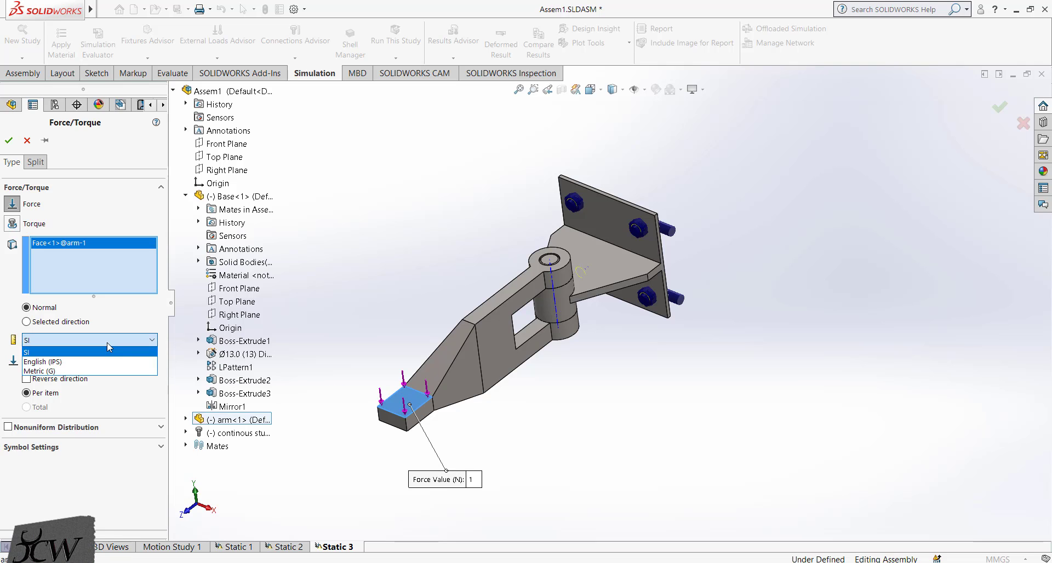
click(43, 362)
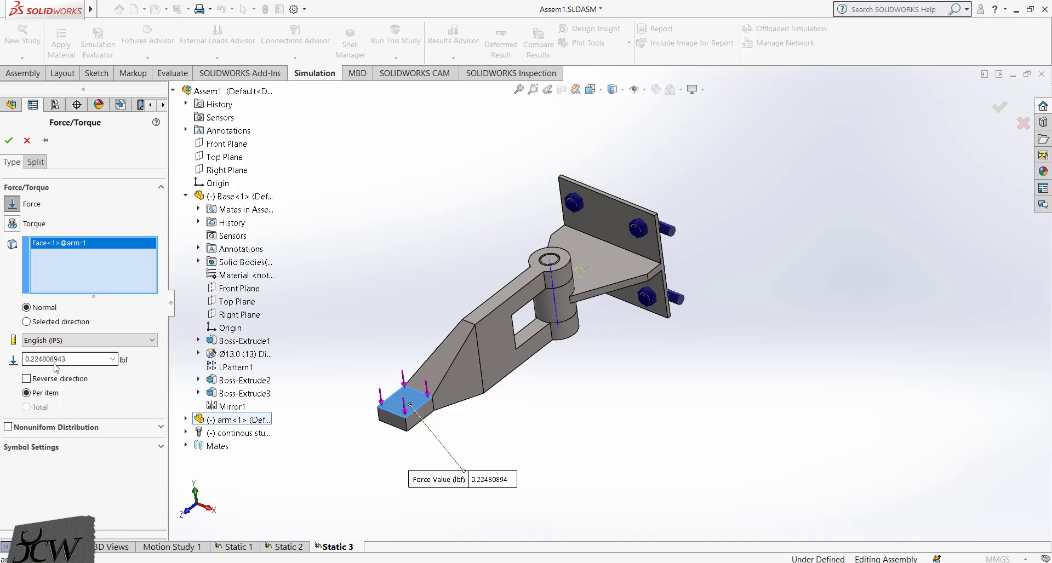
click(55, 340)
click(55, 372)
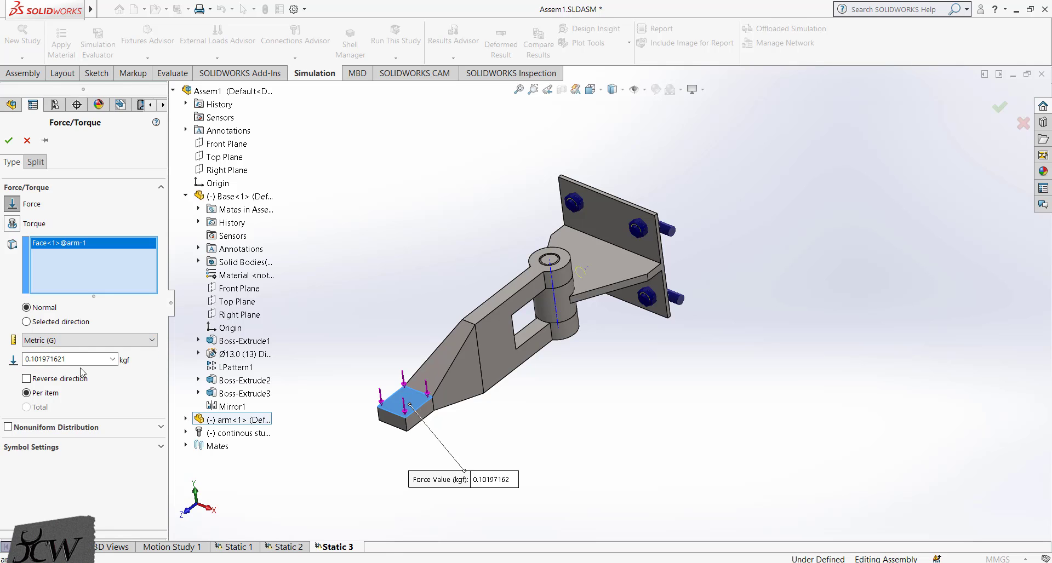
double_click(81, 358)
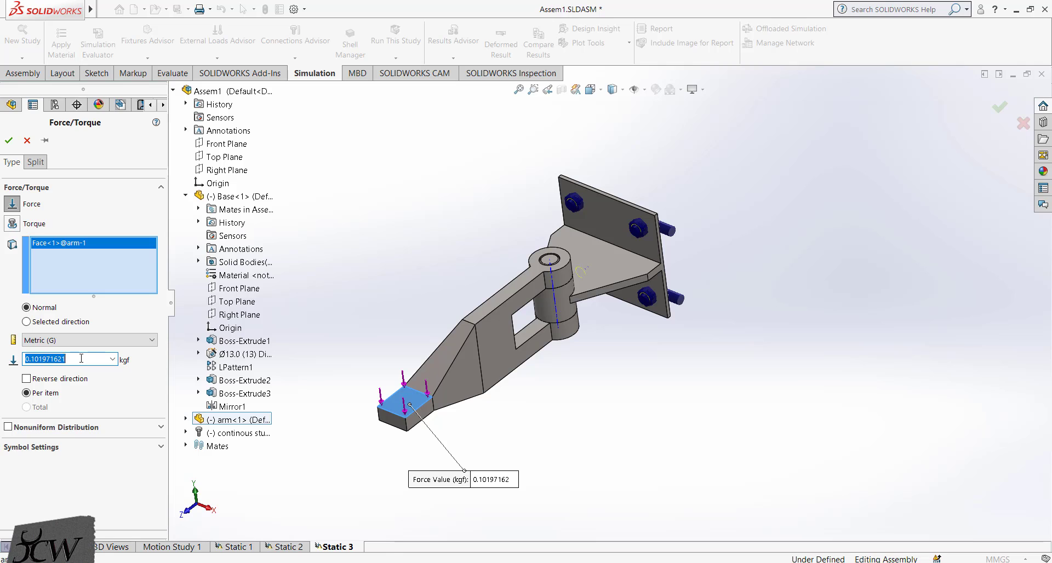
text(100)
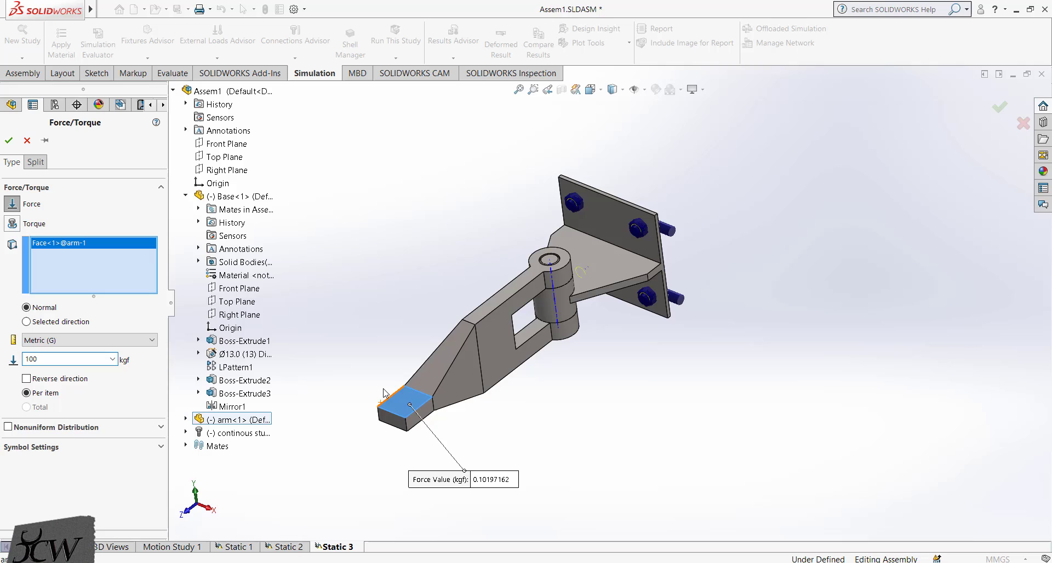
click(26, 379)
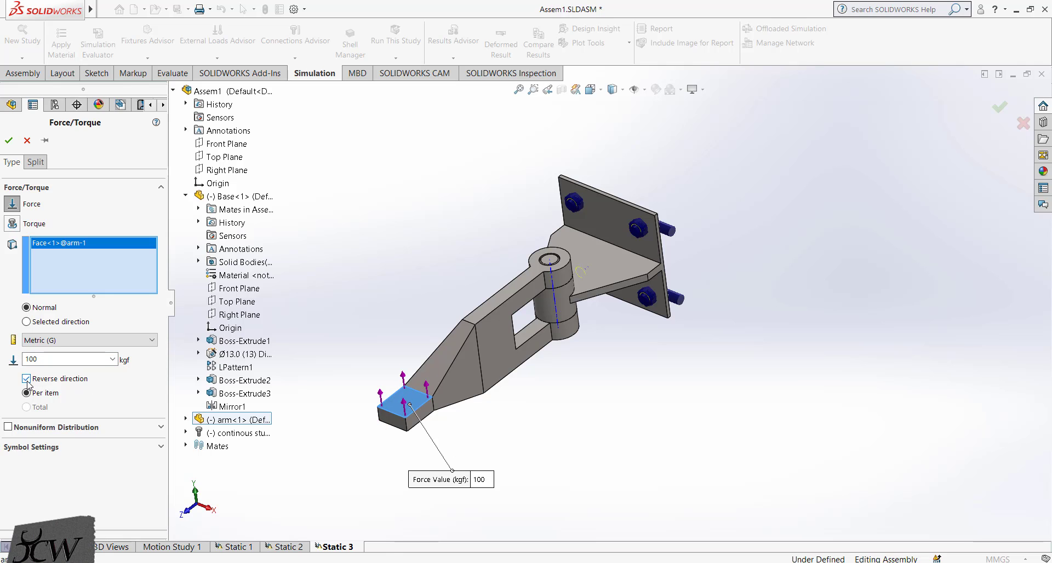
click(9, 141)
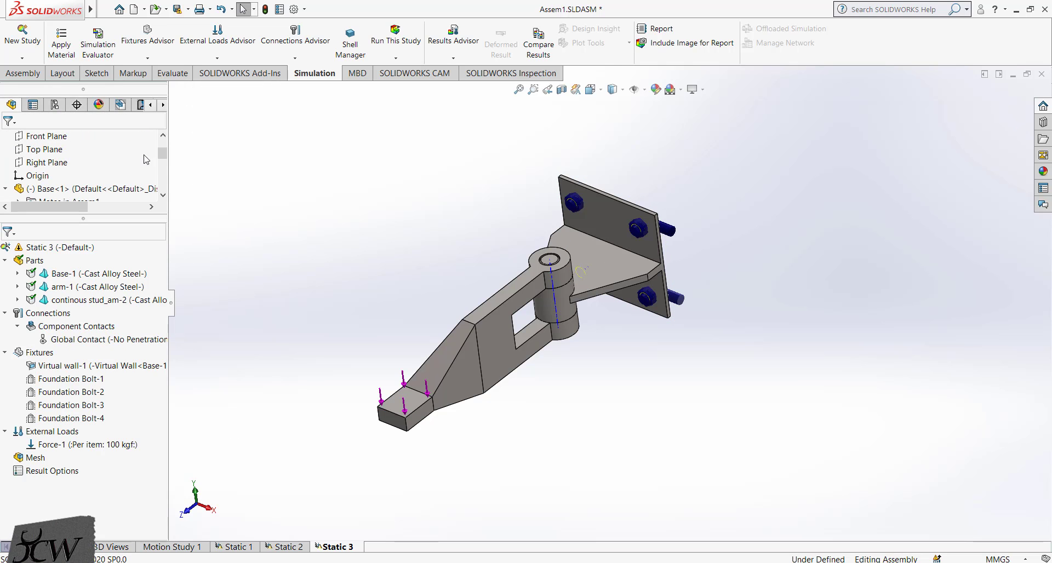
middle_drag(267, 311, 279, 298)
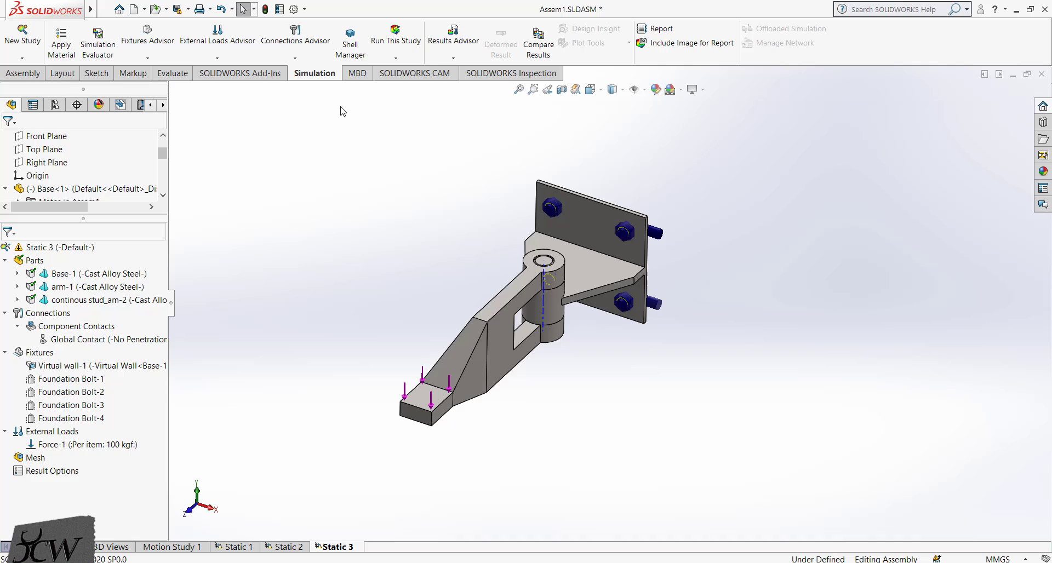
Generate a mesh for Static 3 using the default mesh density
click(395, 58)
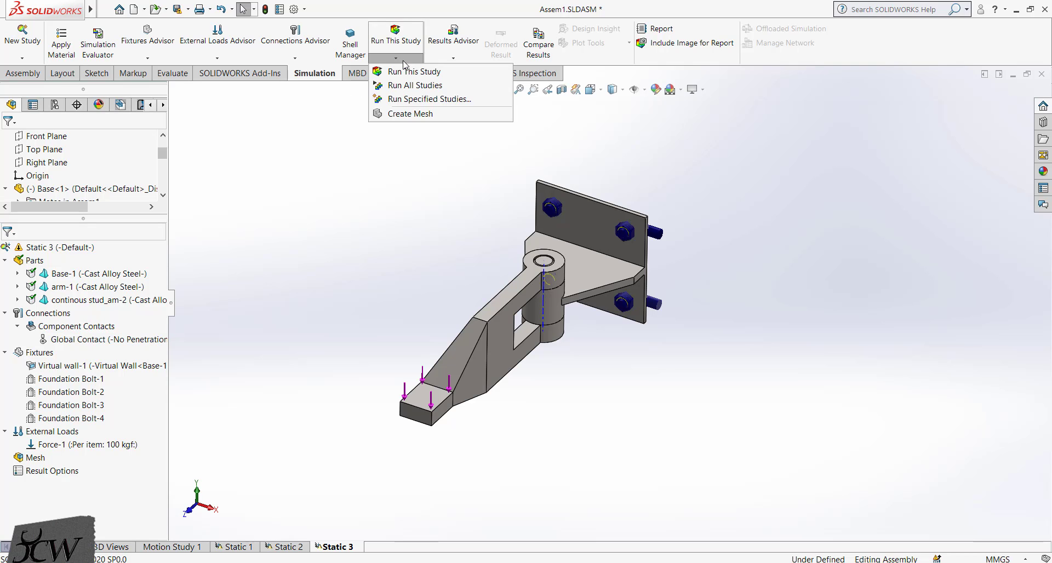
click(409, 115)
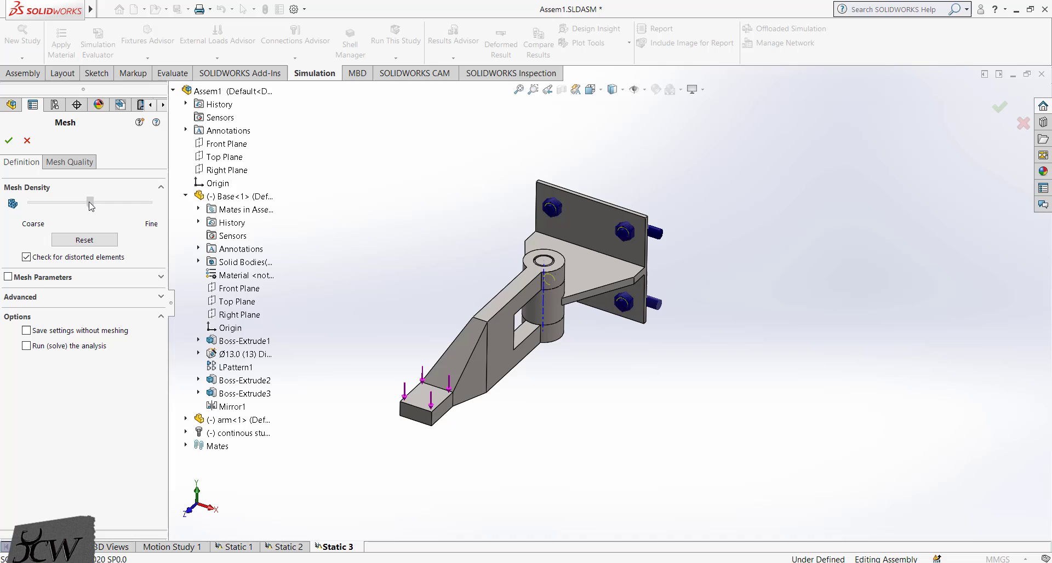
click(8, 139)
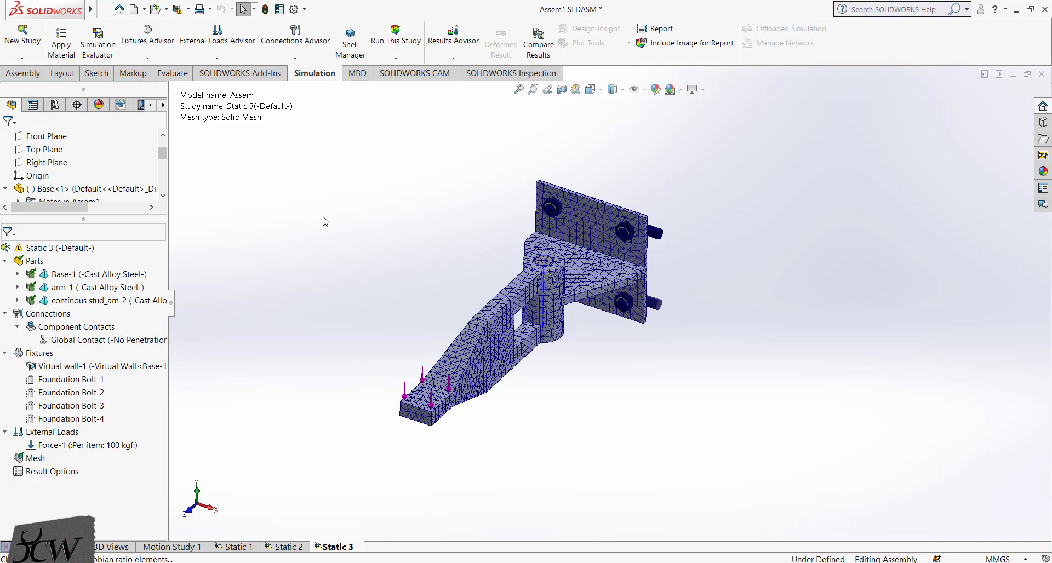
Orbit and zoom around the meshed assembly to inspect the base plate, bolts and arm pivot
middle_drag(336, 333, 455, 330)
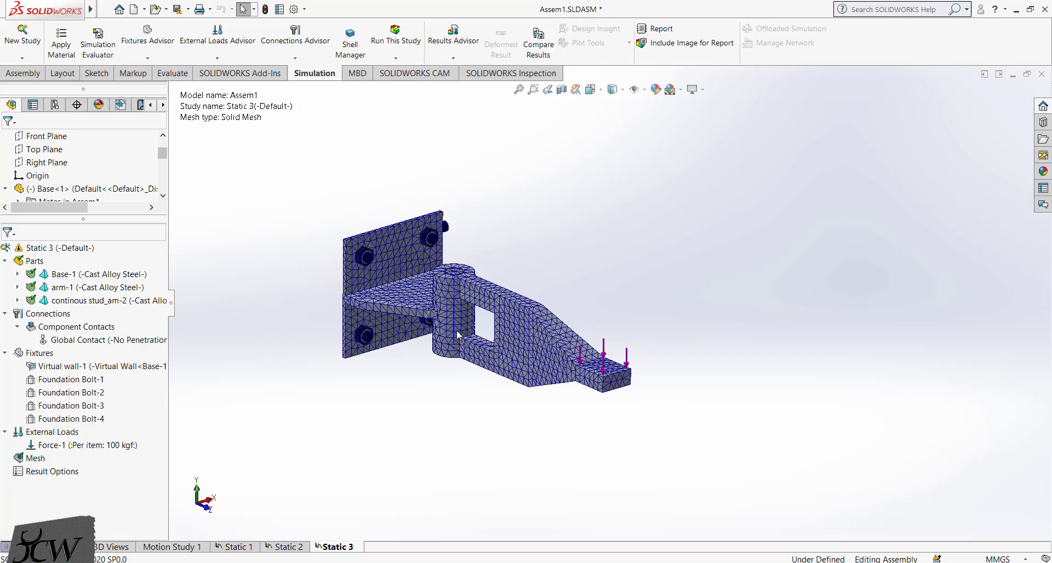
scroll(518, 297, up, 5)
scroll(550, 304, down, 8)
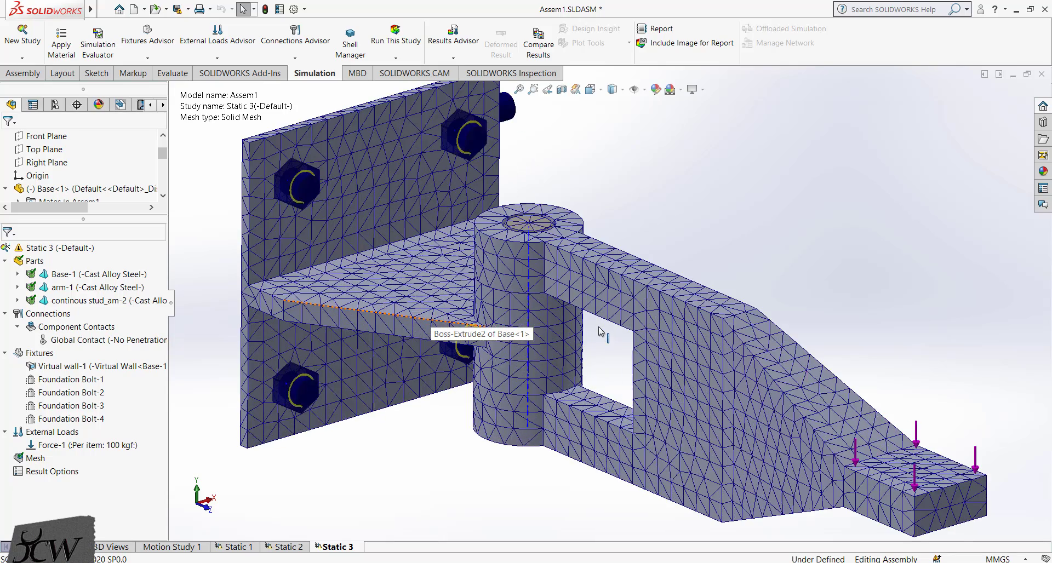
scroll(540, 327, down, 3)
middle_drag(471, 392, 434, 454)
scroll(383, 401, down, 5)
scroll(383, 401, up, 5)
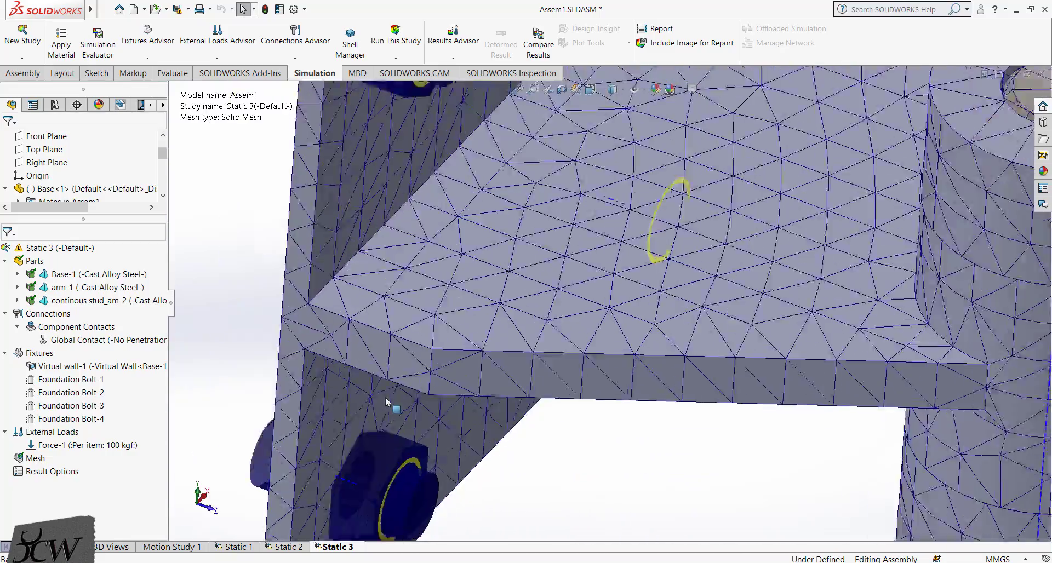
scroll(953, 163, down, 5)
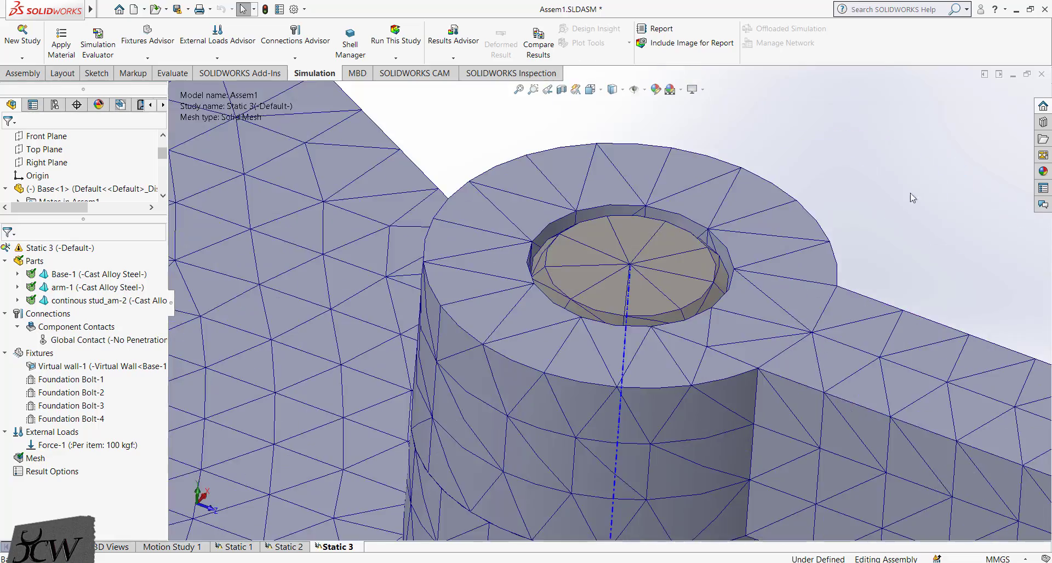
middle_drag(770, 277, 767, 230)
scroll(631, 194, down, 5)
scroll(631, 193, up, 6)
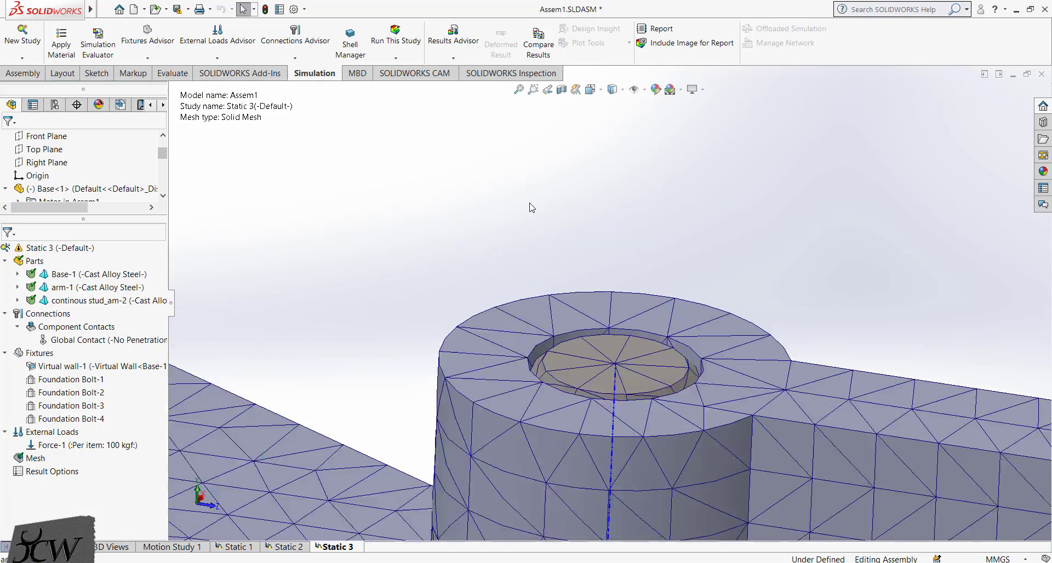
scroll(674, 422, up, 6)
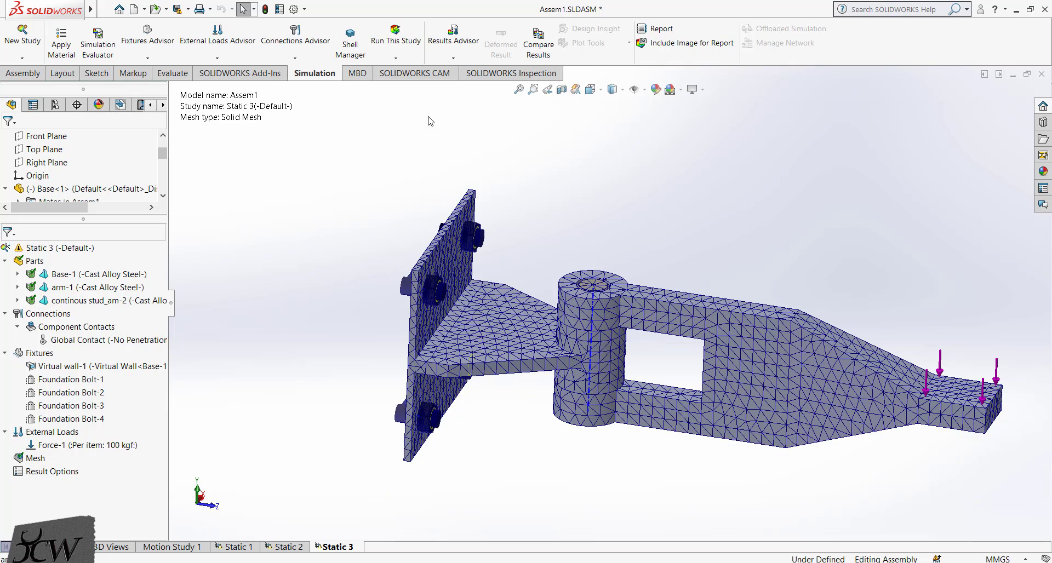
Run the Static 3 analysis and dismiss the FFEPlus constraint-equation error
click(399, 45)
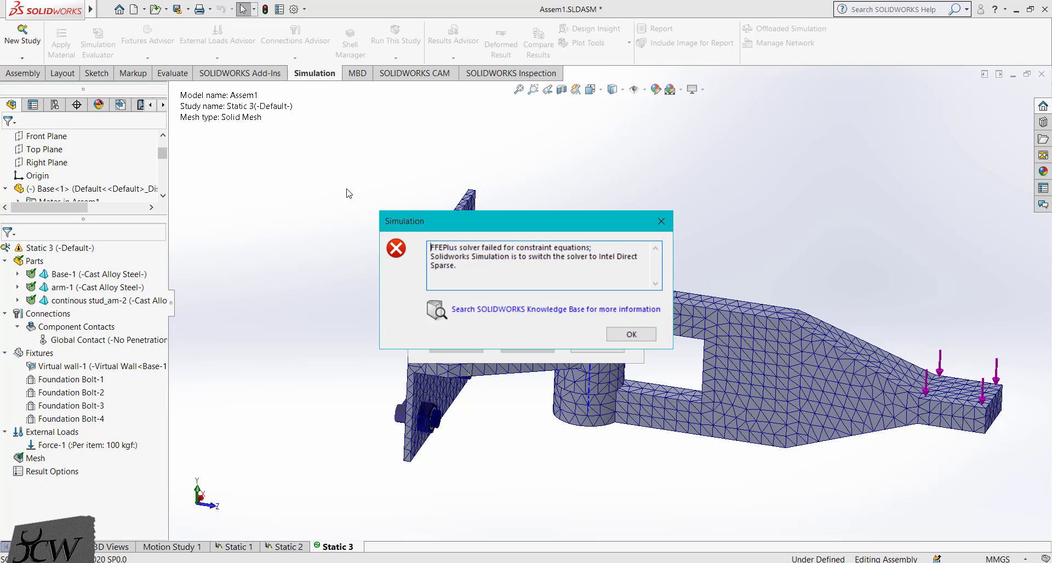
key(Return)
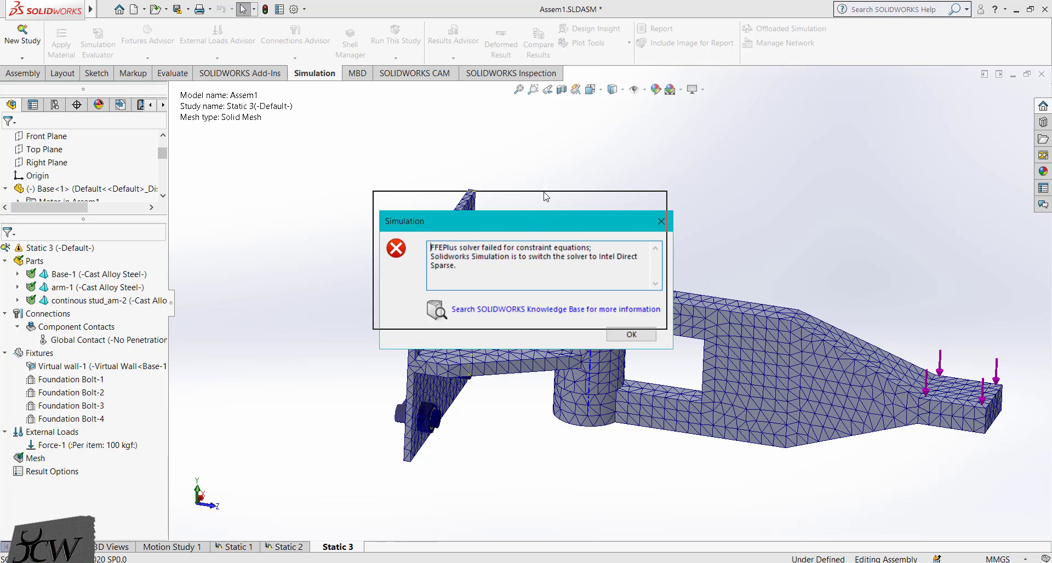
drag(543, 215, 536, 188)
drag(426, 222, 456, 222)
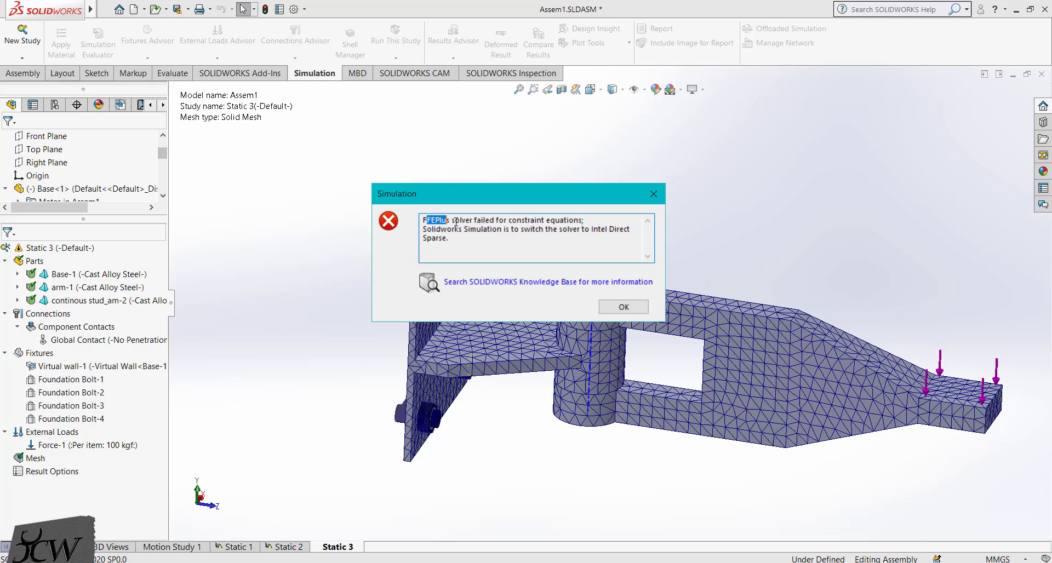
click(506, 220)
click(629, 282)
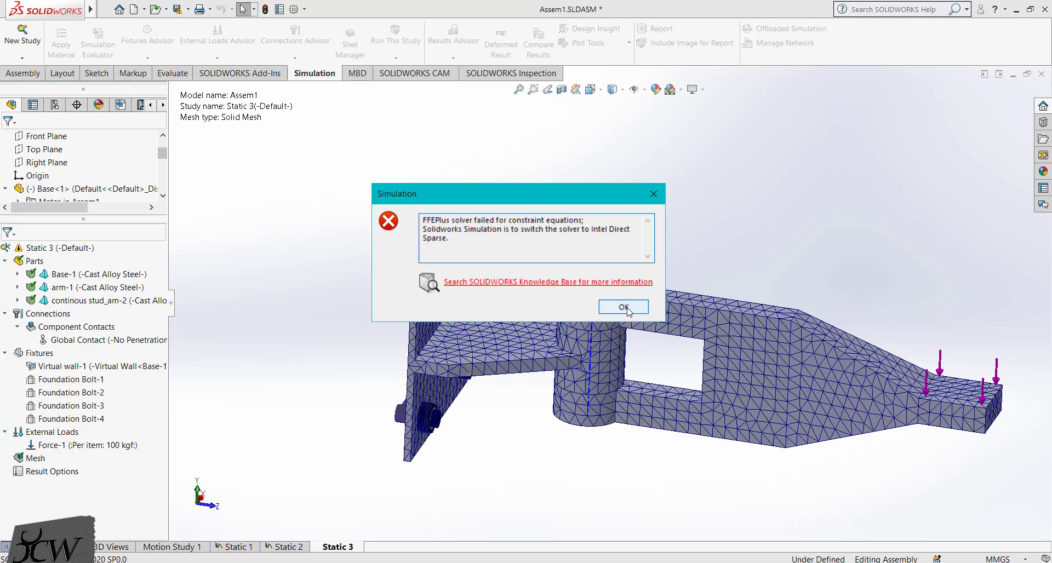
click(622, 307)
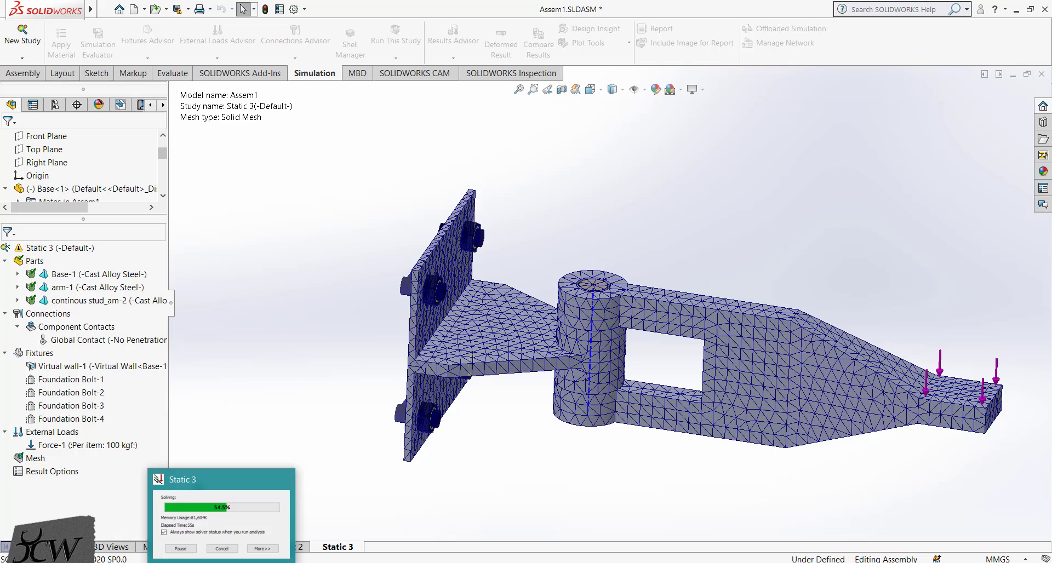
Cancel the solver, confirm termination and acknowledge the Failed study message
click(526, 346)
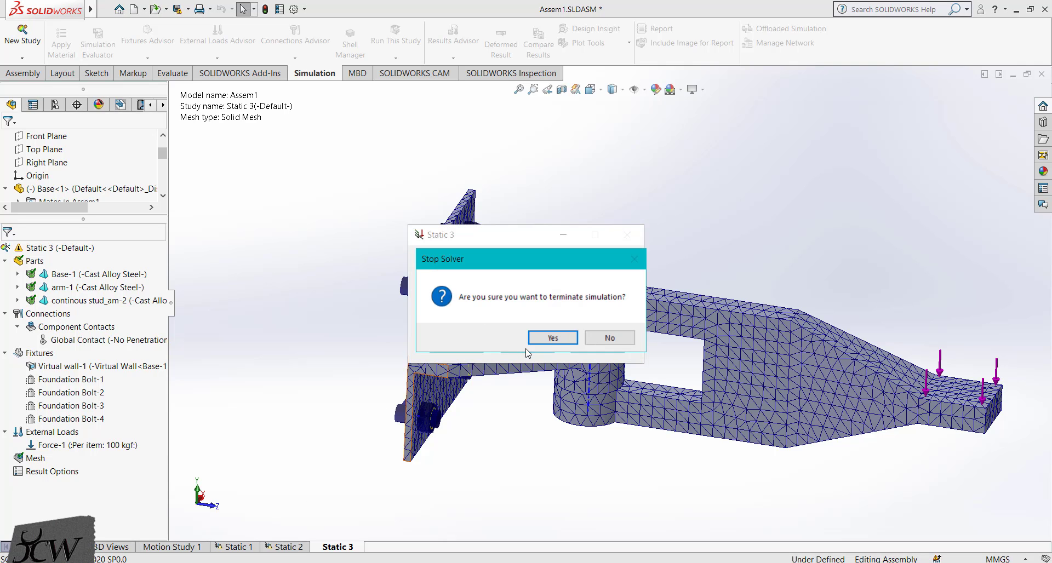
click(553, 340)
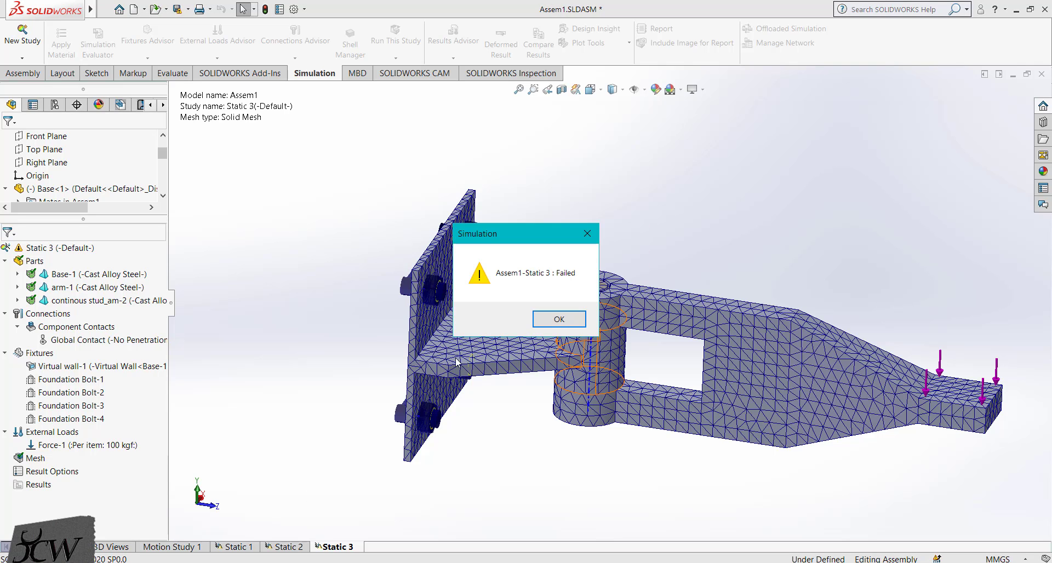
click(558, 319)
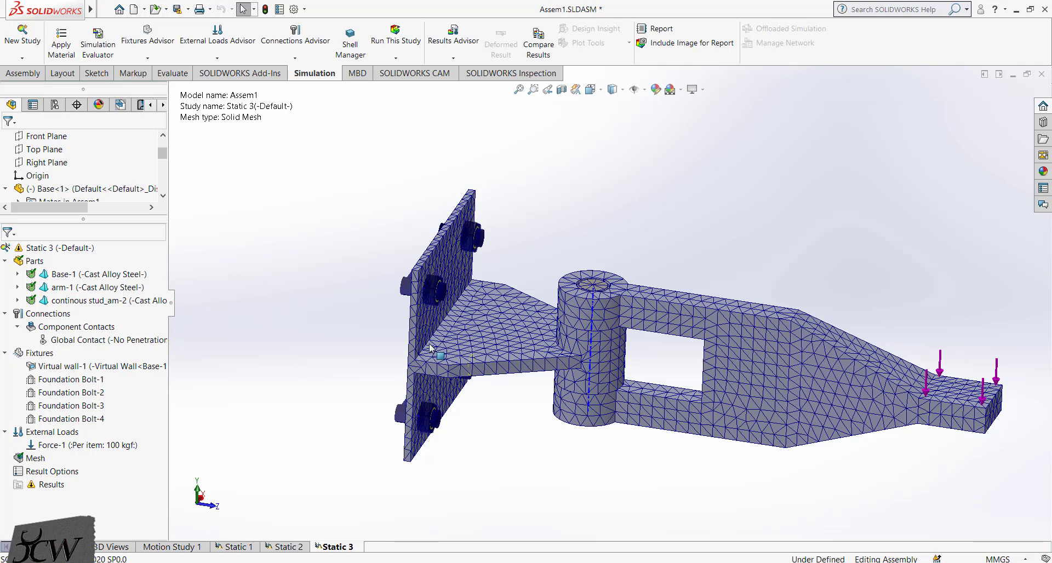
Change Static 3's solver from FFEPlus to Direct sparse solver in the study properties
right_click(61, 249)
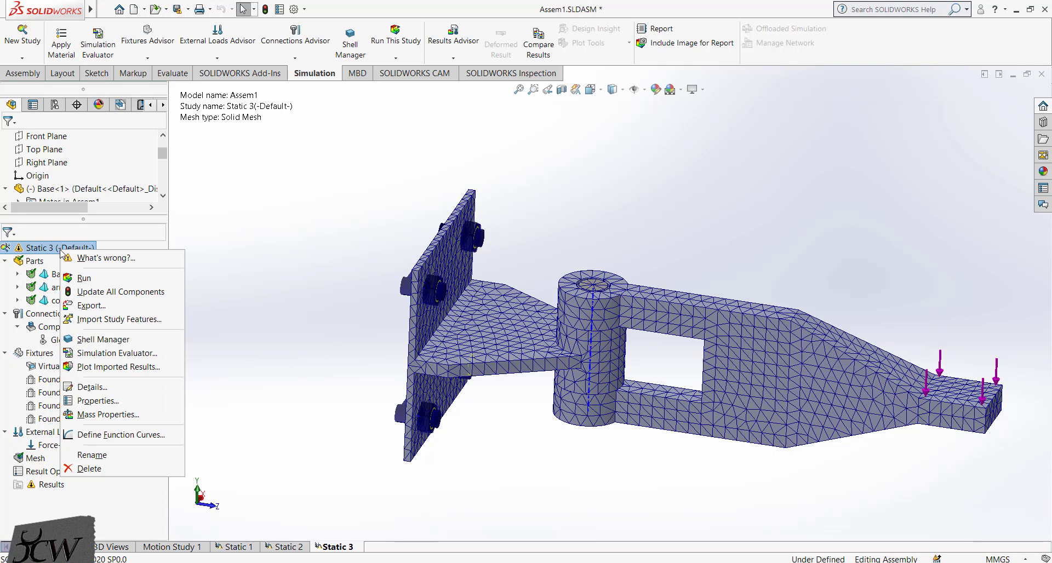
click(93, 404)
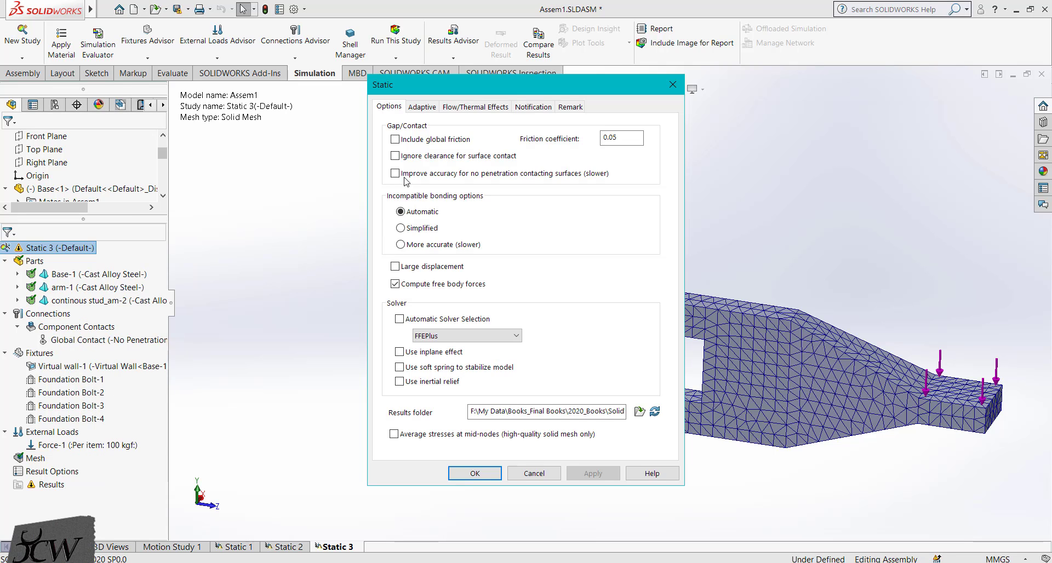
click(508, 336)
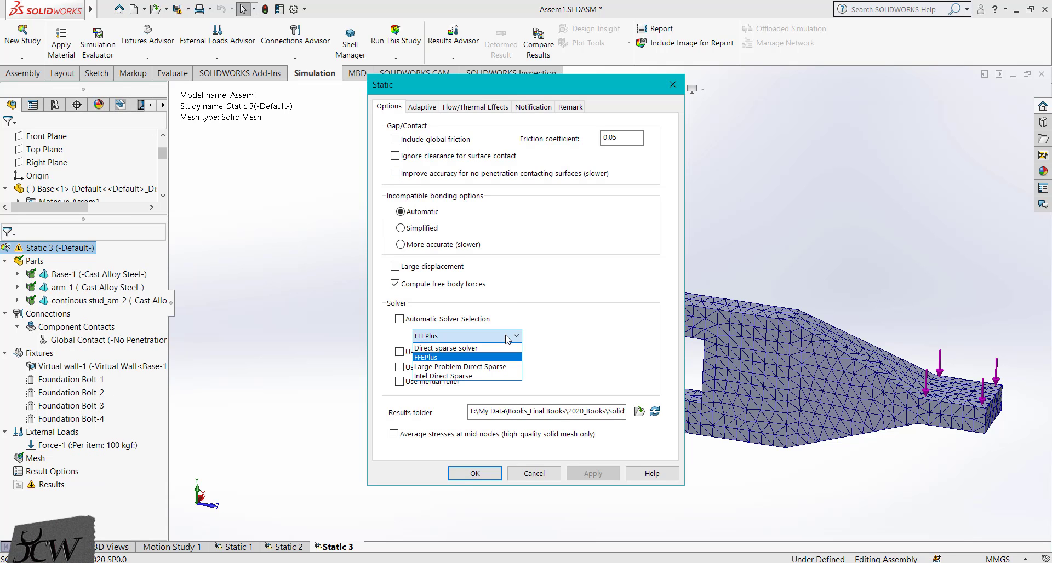
click(441, 349)
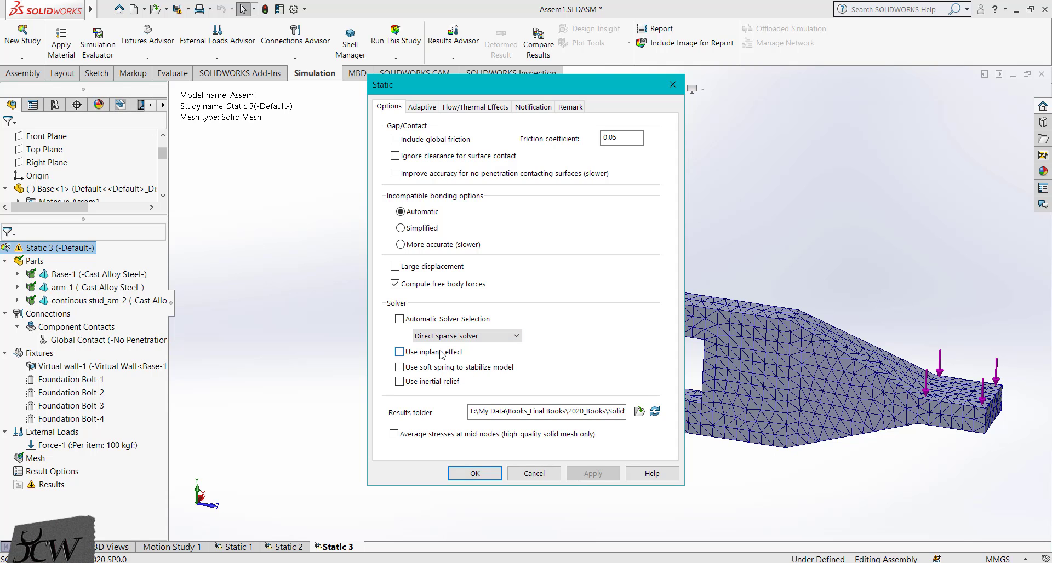
click(474, 474)
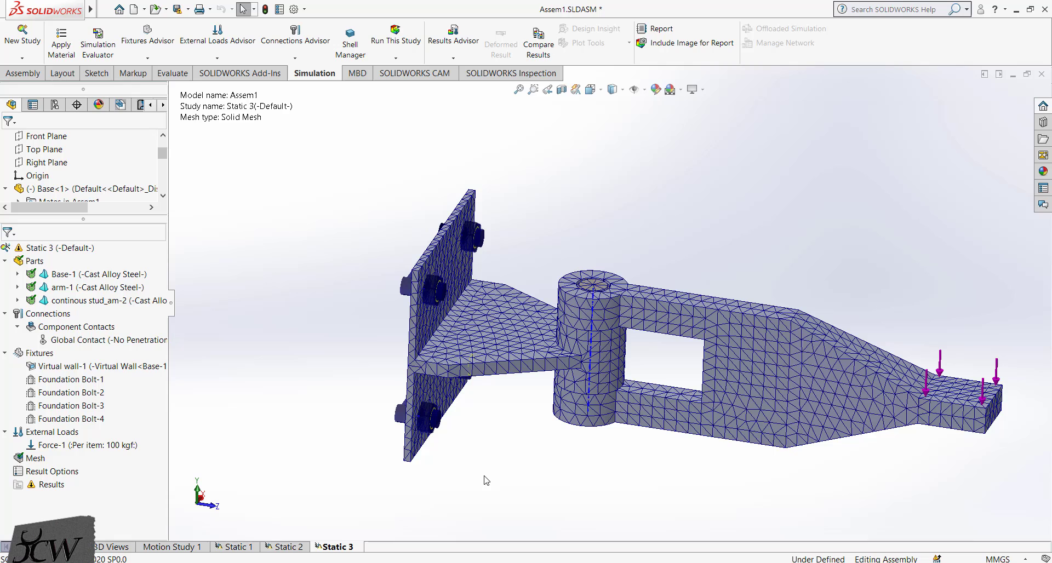
Rerun Static 3 and fit the von Mises plot, peaking at 1.976e+09 N/m^2, in view
click(406, 37)
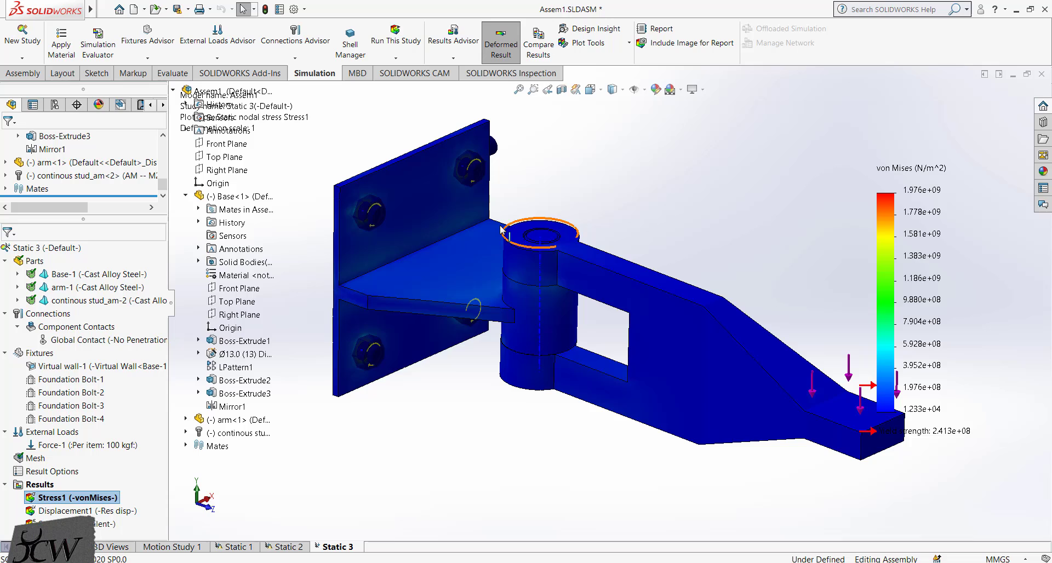
scroll(474, 203, down, 2)
key(f)
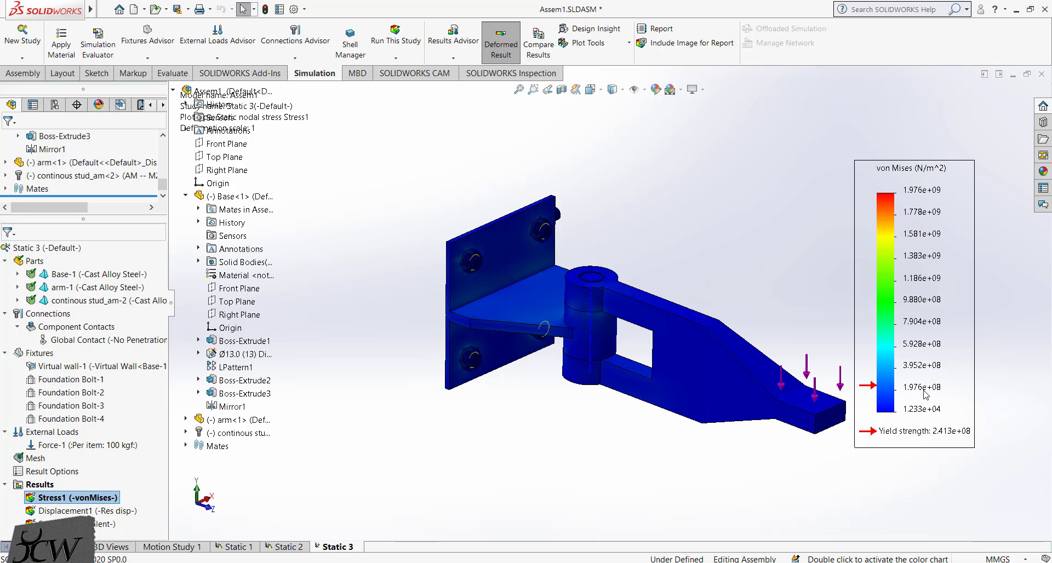
Show the Displacement1 URES plot, with a maximum deflection of 1.016e+01 mm
double_click(82, 510)
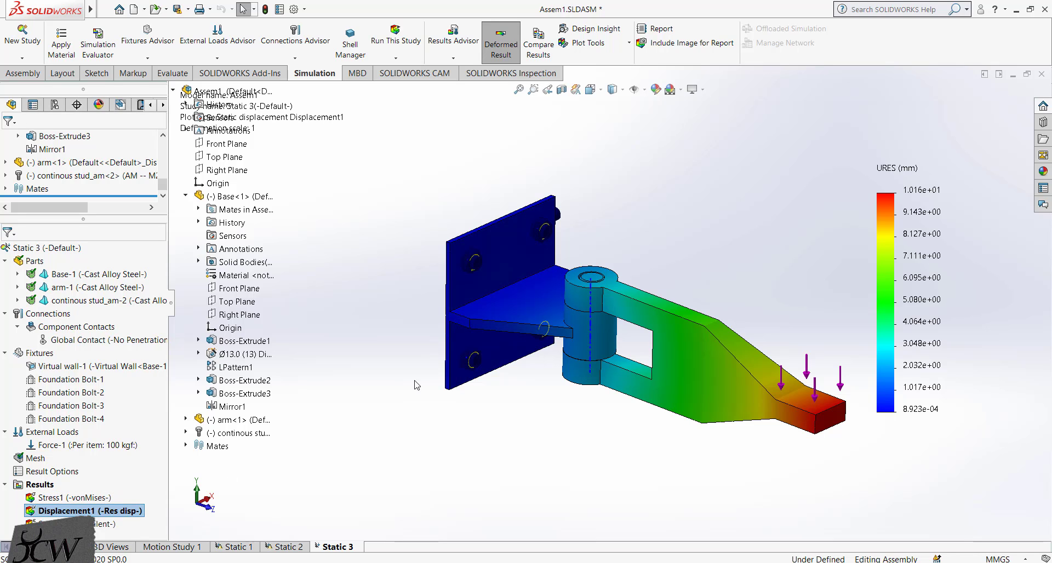